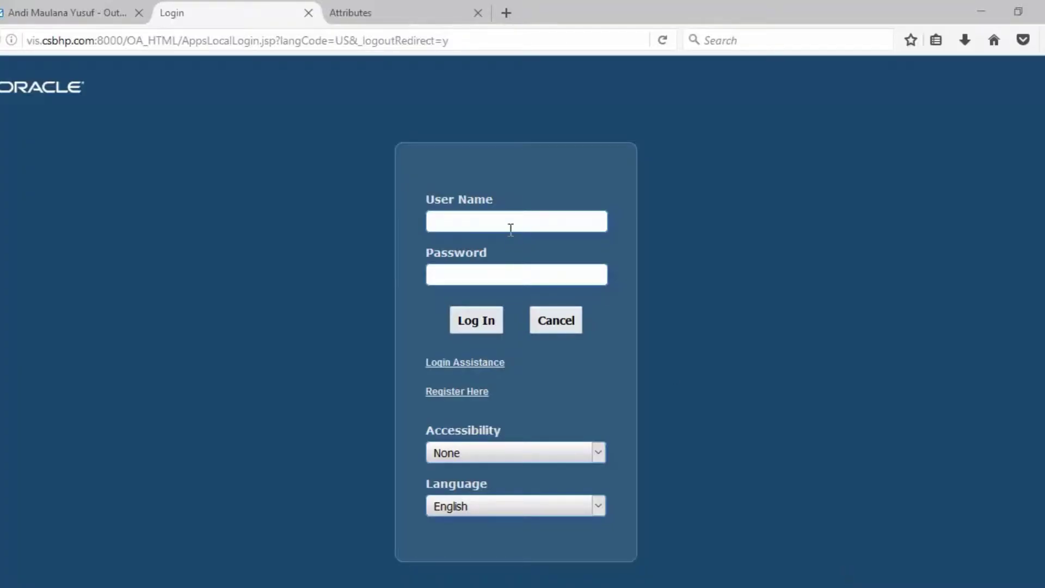
Step: Log in to Oracle E-Business Suite with the operations user's name and password
left_click(508, 222)
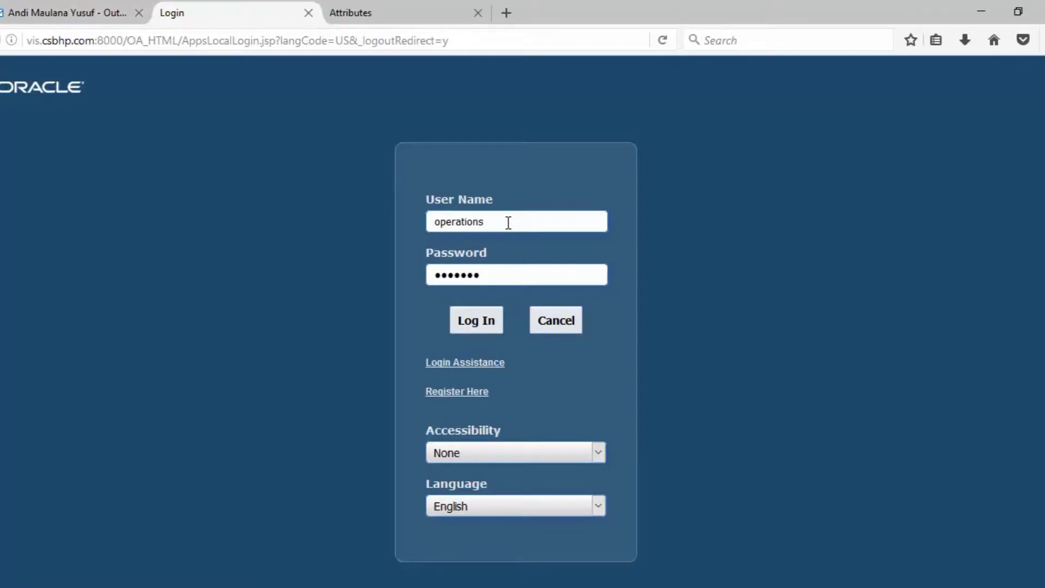
key("Return")
left_click_drag(260, 218, 116, 316)
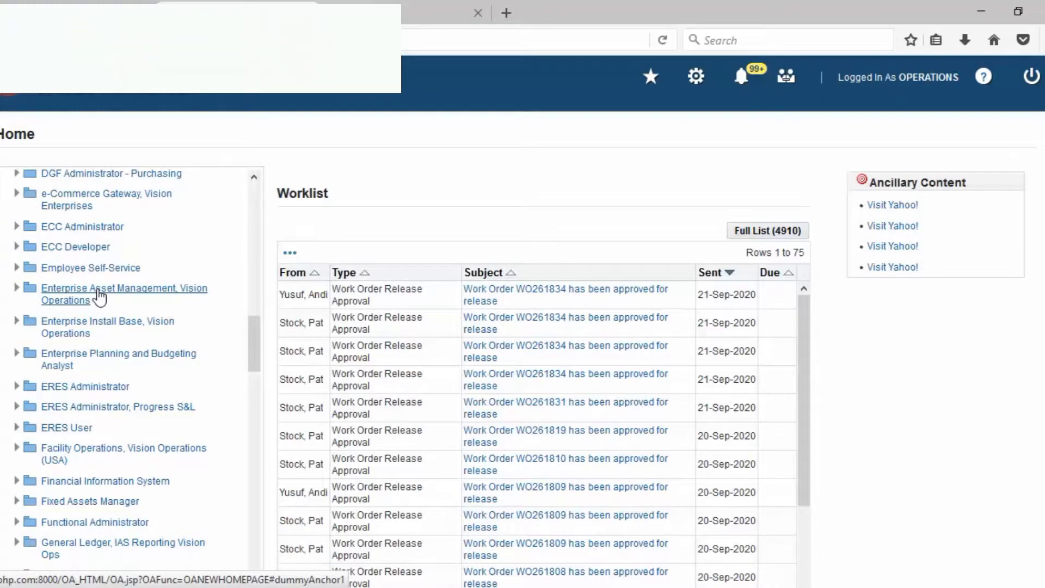
Step: Under Enterprise Asset Management, go to Setup > Parameters to bring up the organizations list
left_click(100, 297)
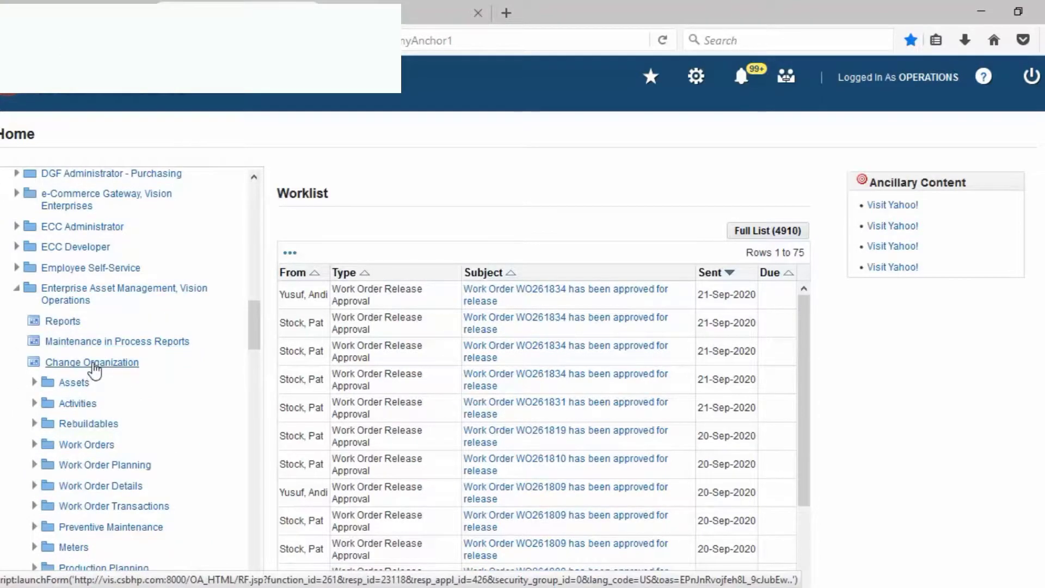
scroll(117, 448, "down", 5)
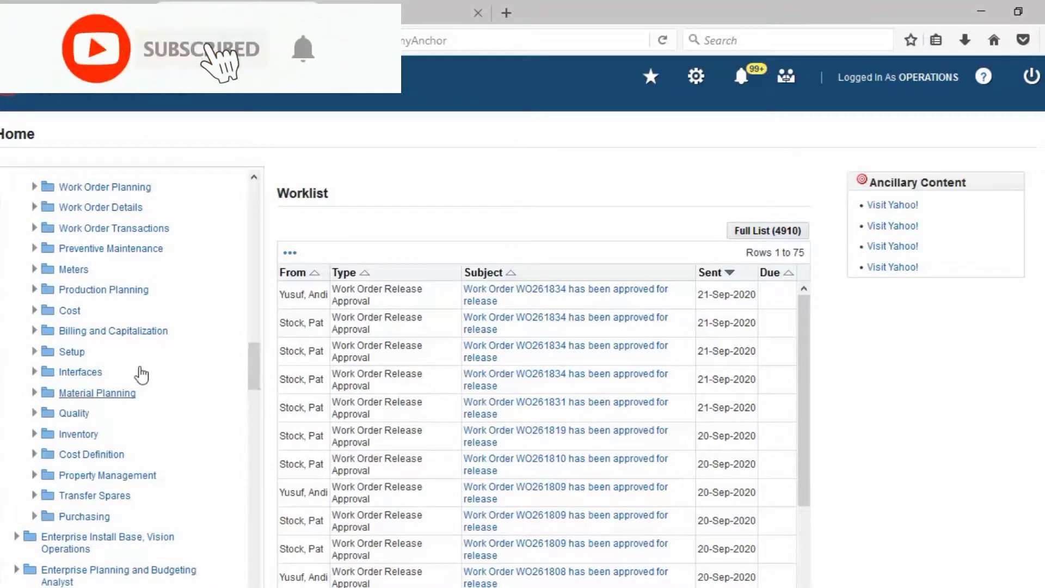
left_click(76, 352)
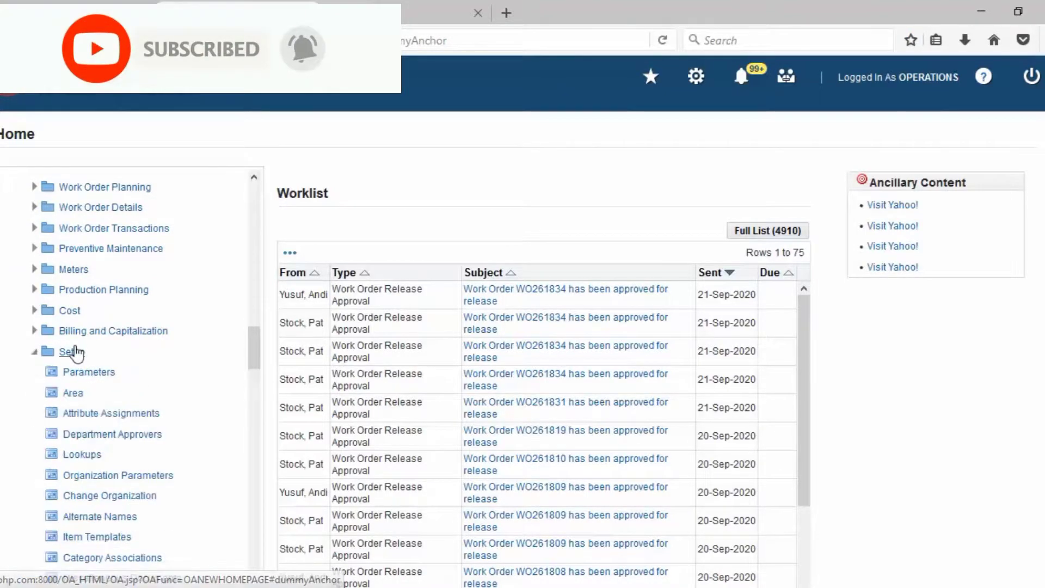
left_click(90, 374)
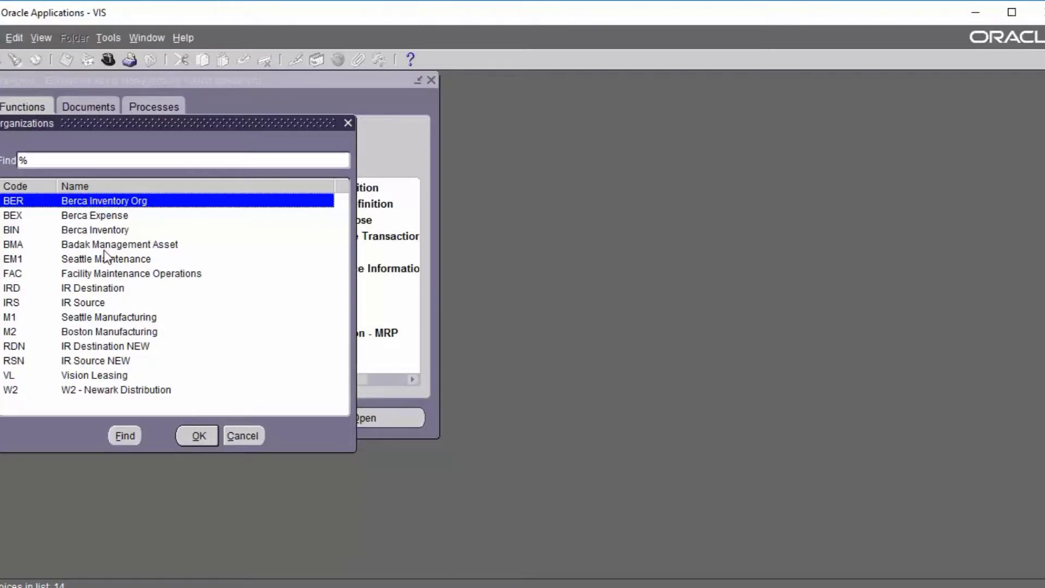
Step: For organization EM1, turn on Enable Workflow for Workorders, save, and close the form
left_click(96, 260)
double_click(94, 259)
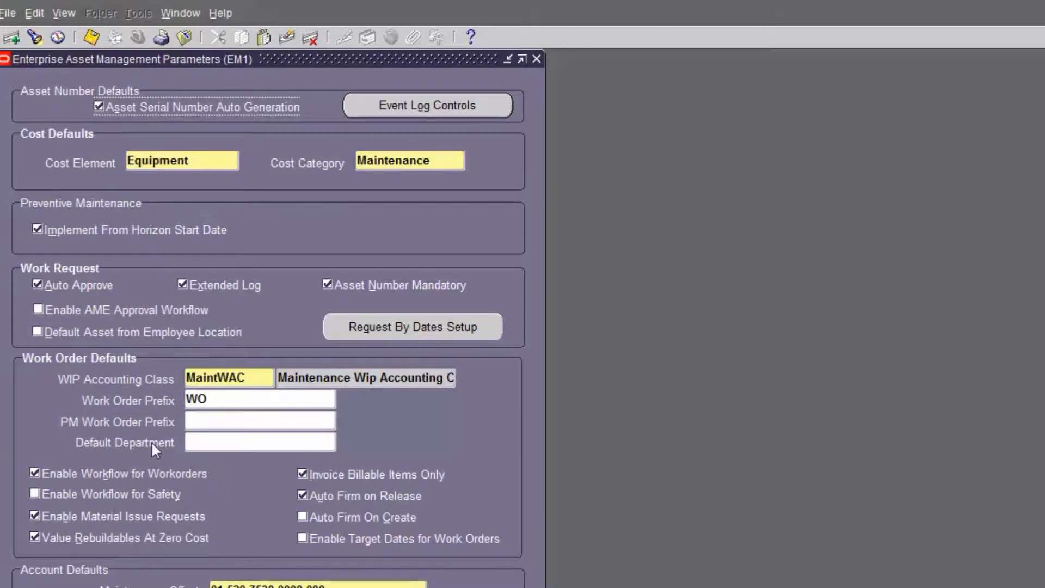
left_click(36, 468)
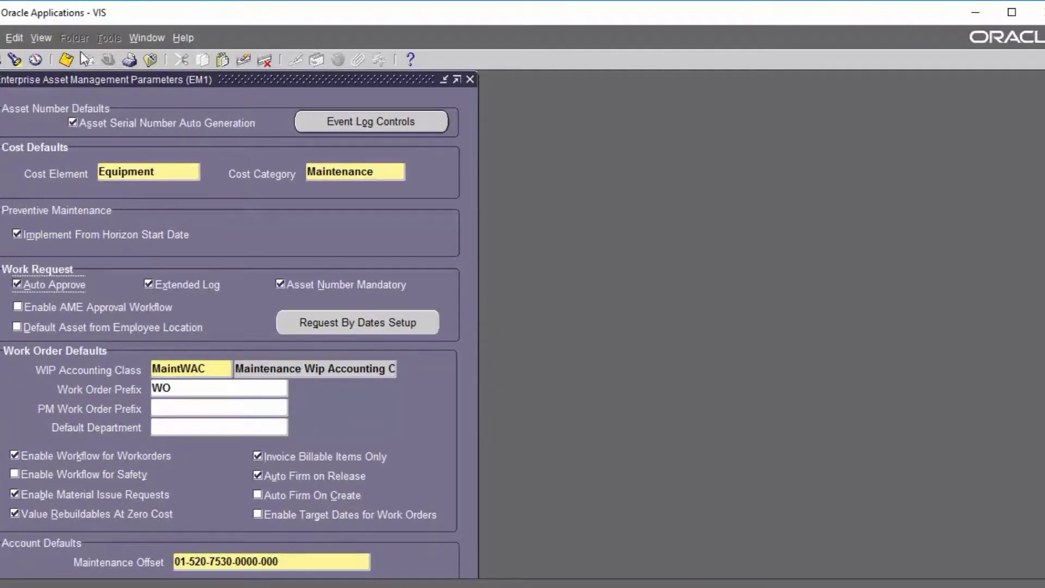
left_click(66, 58)
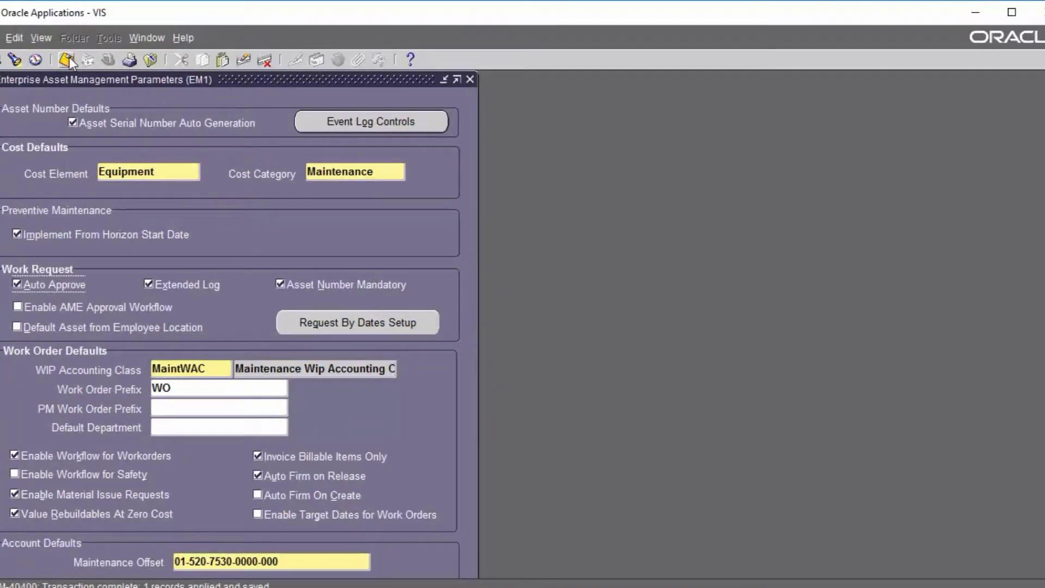
left_click(468, 80)
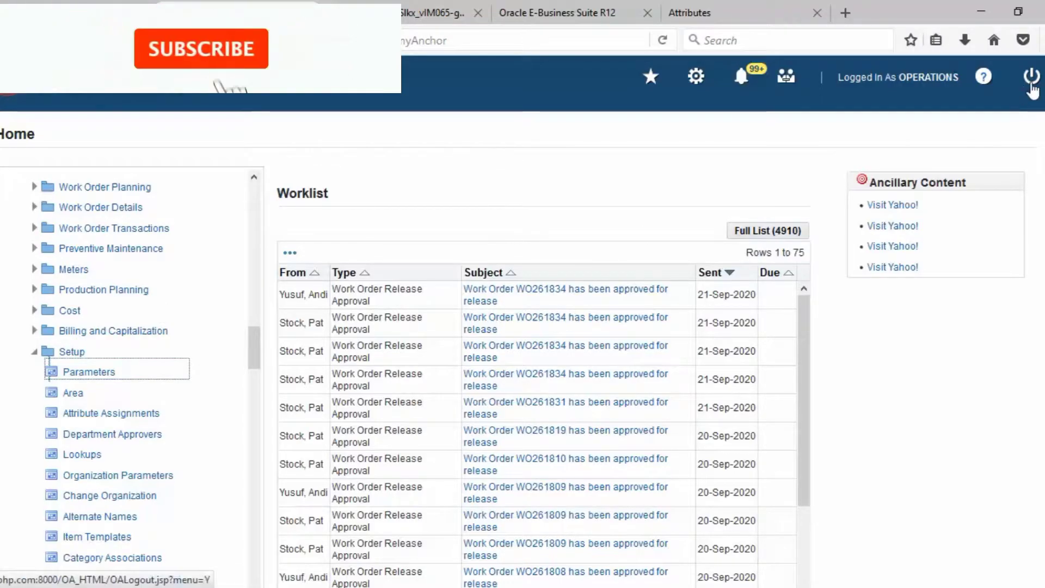
Step: Log out and sign back in as the SYSADMIN user with its password
left_click(1032, 86)
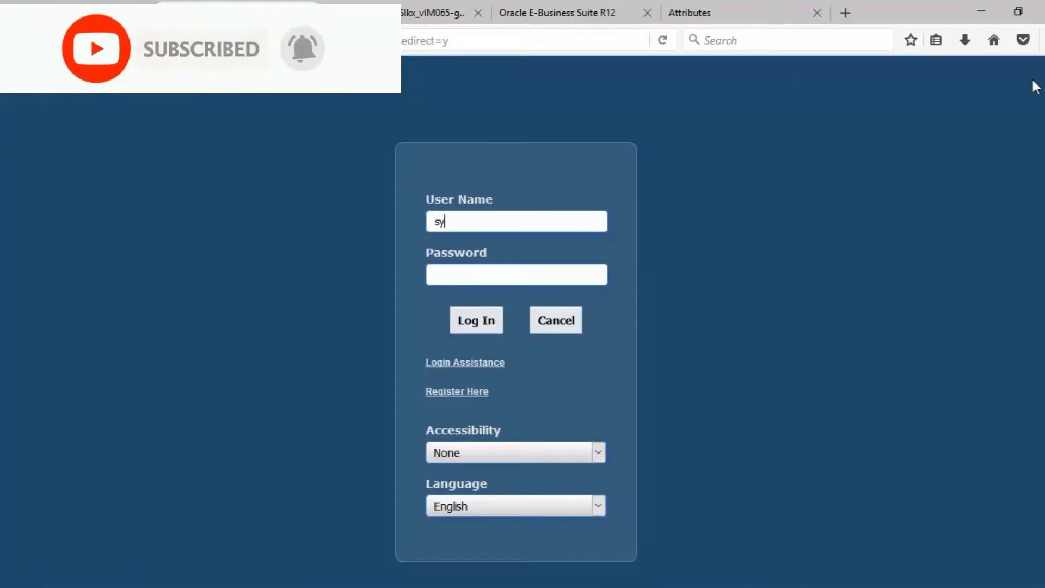
type("sysadmin")
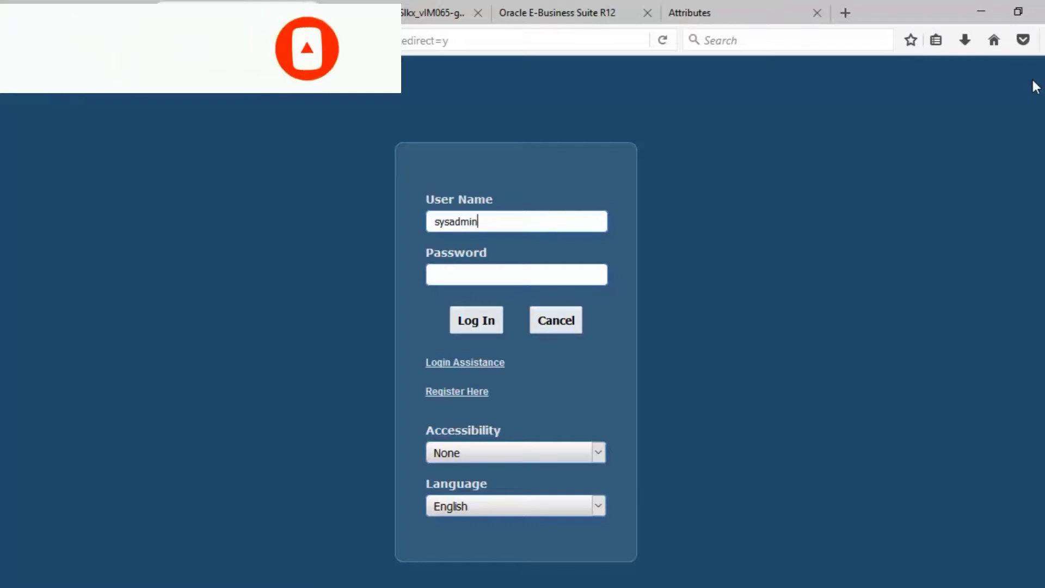
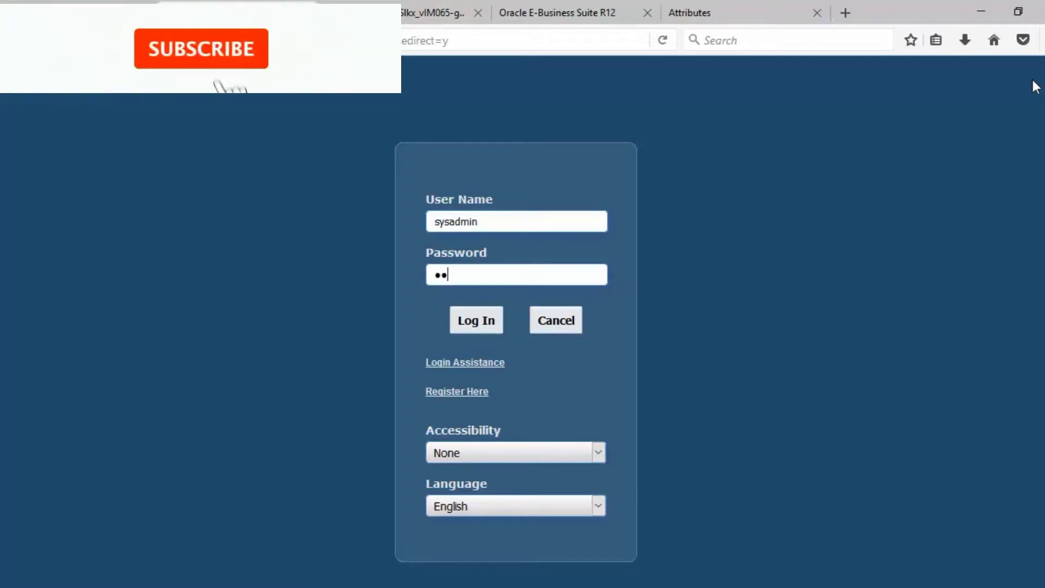
key("Return")
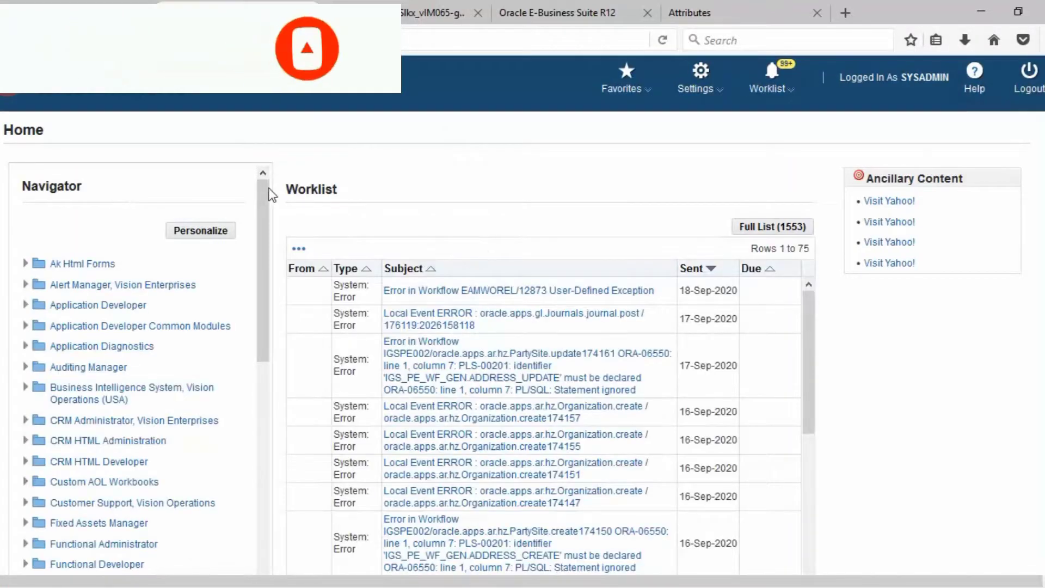
Step: Go to Business Events under Workflow Administrator Web Applications > Administrator Workflow
scroll(248, 347, "down", 3)
scroll(254, 429, "down", 5)
scroll(253, 493, "down", 2)
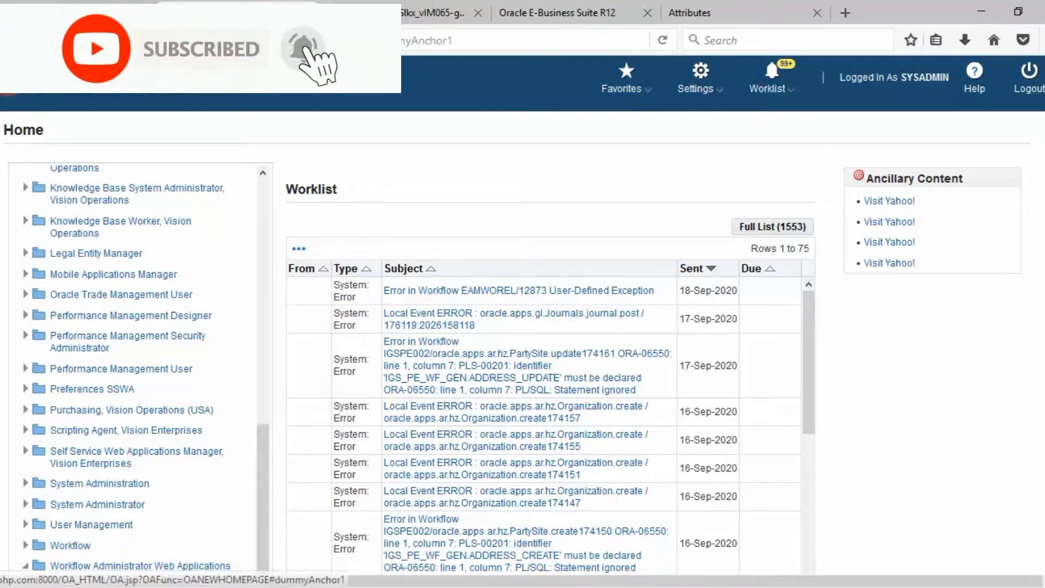
left_click(140, 565)
scroll(414, 314, "down", 3)
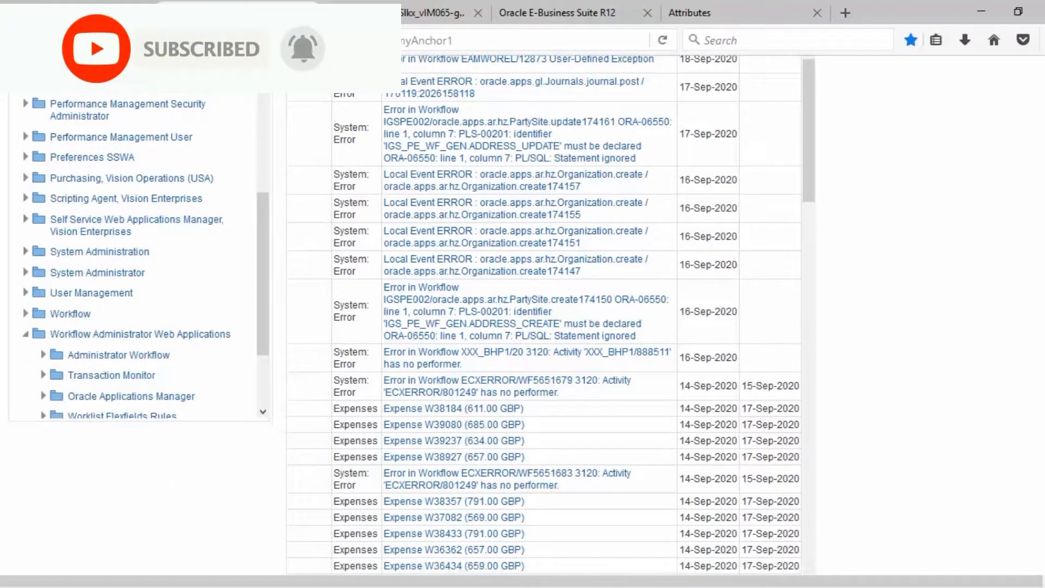
left_click(158, 357)
left_click_drag(267, 262, 259, 319)
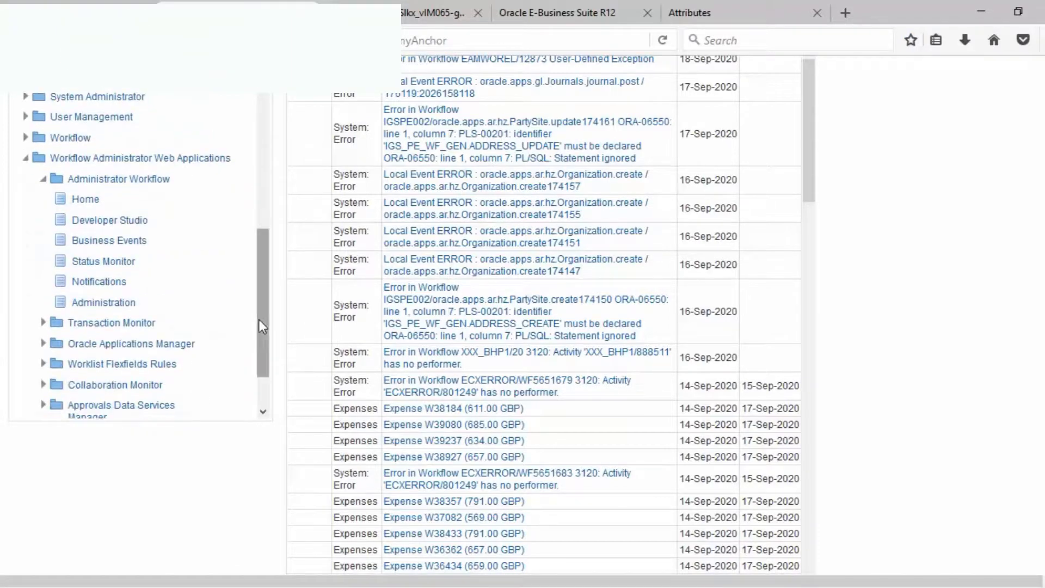
left_click(124, 252)
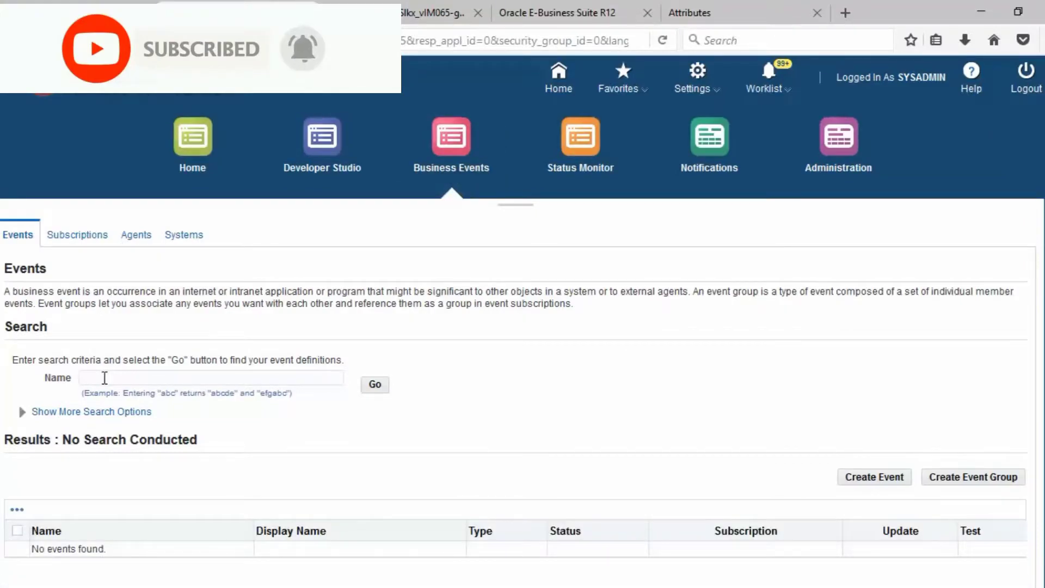
Step: Search business events named %eam% and scroll to the work order status change events
type("%")
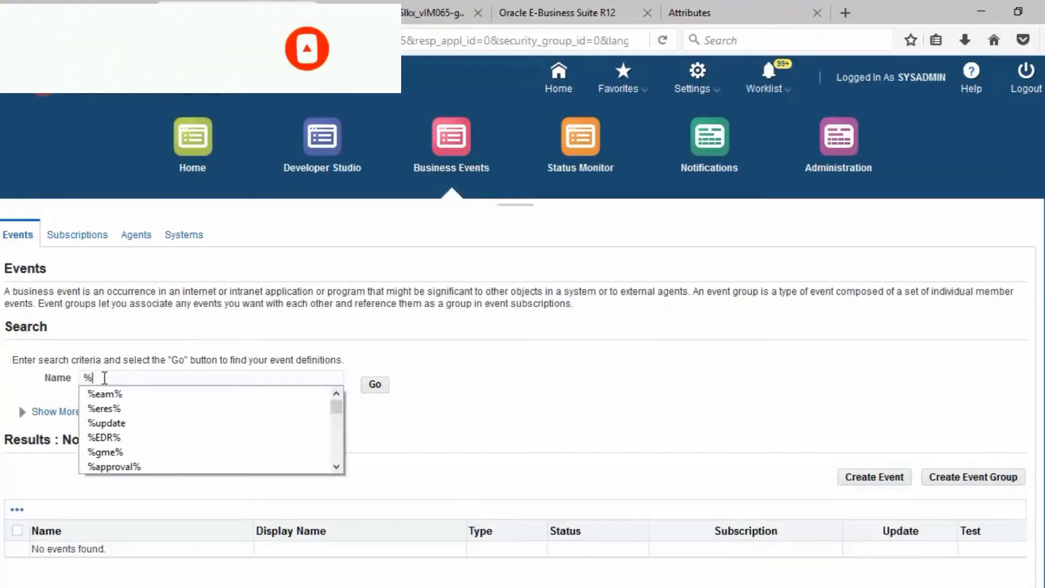
left_click(113, 394)
left_click(375, 386)
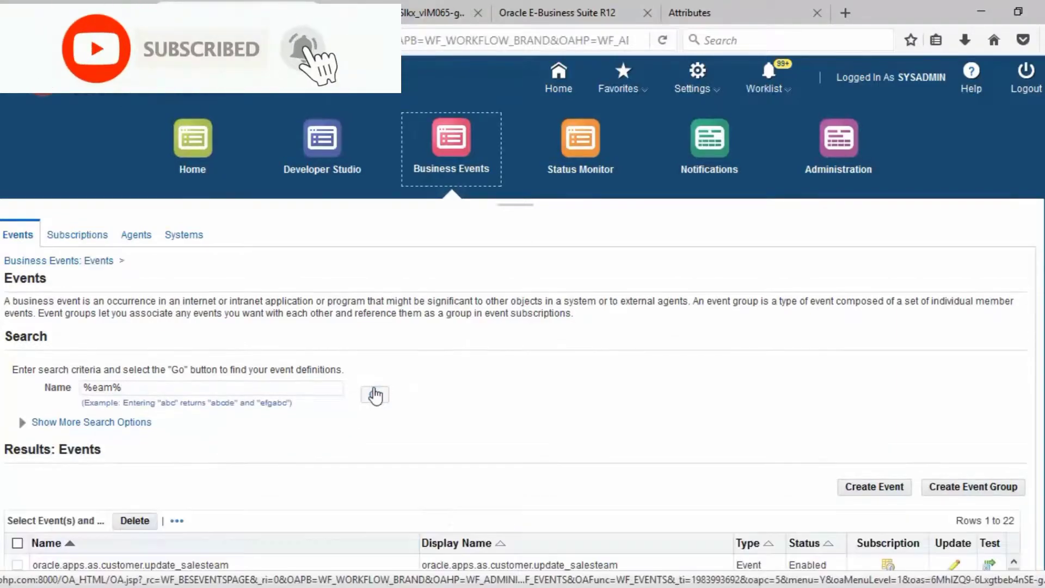
scroll(522, 313, "down", 5)
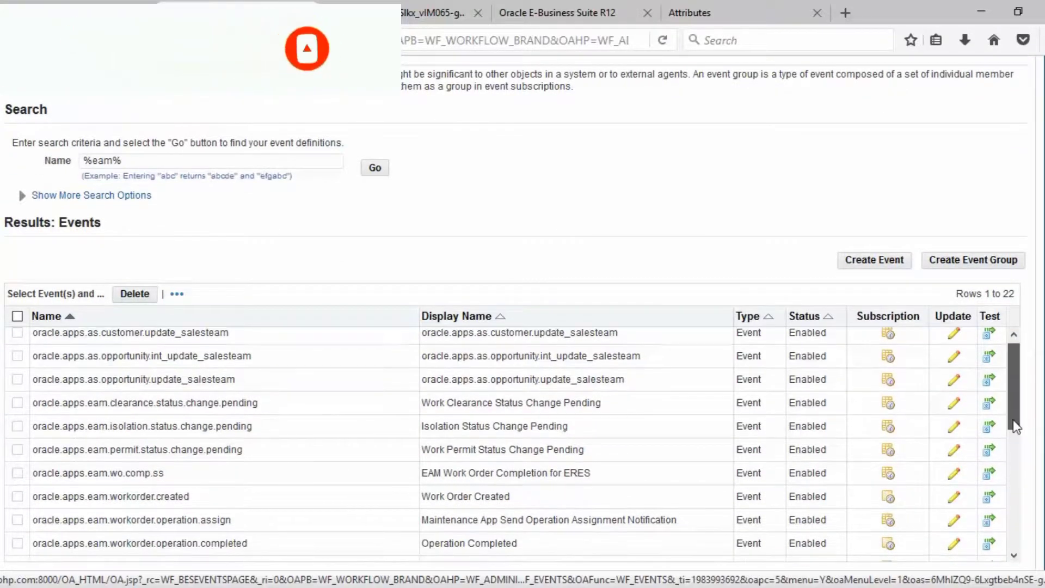
left_click_drag(1017, 395, 1022, 474)
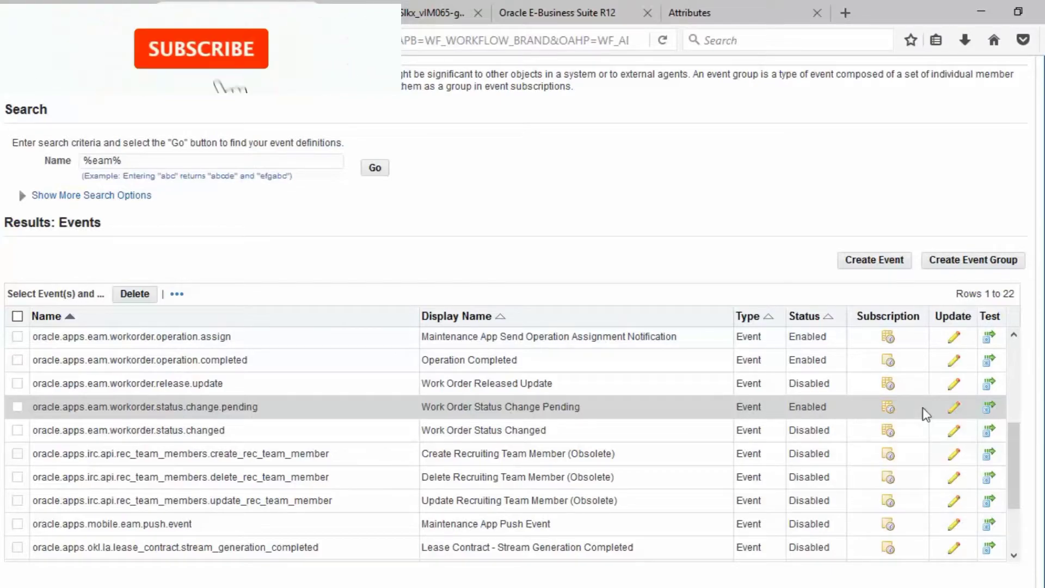
Step: Set oracle.apps.eam.workorder.status.change.pending to Enabled, confirm the update, and return to Events
left_click(956, 415)
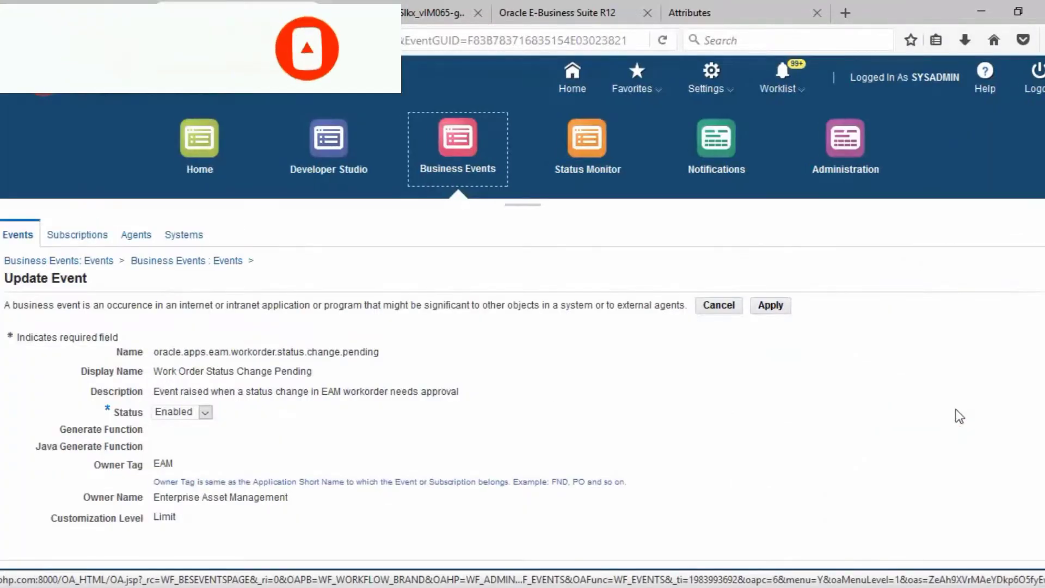
left_click(205, 412)
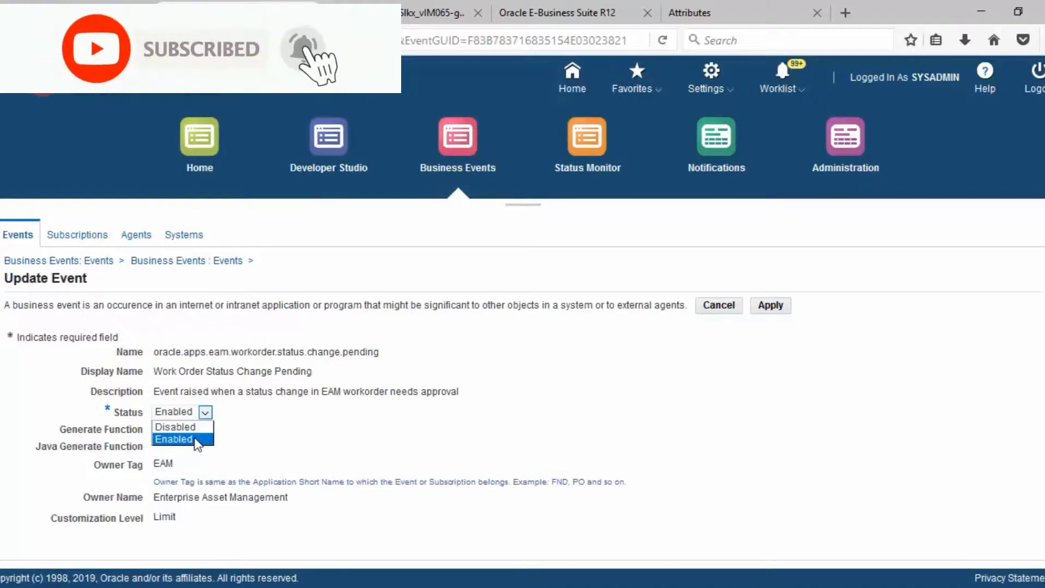
left_click(198, 440)
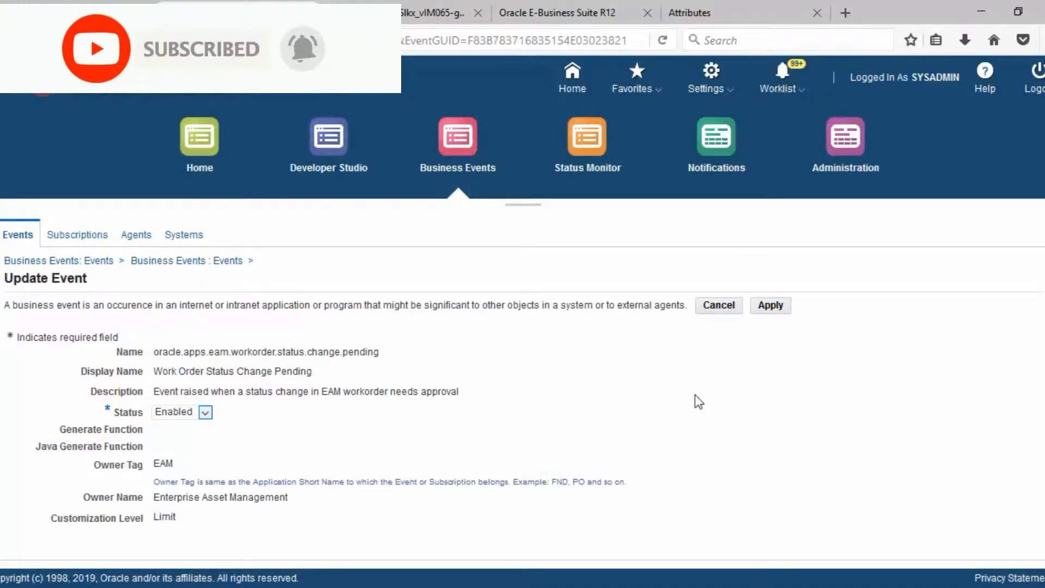
left_click(782, 313)
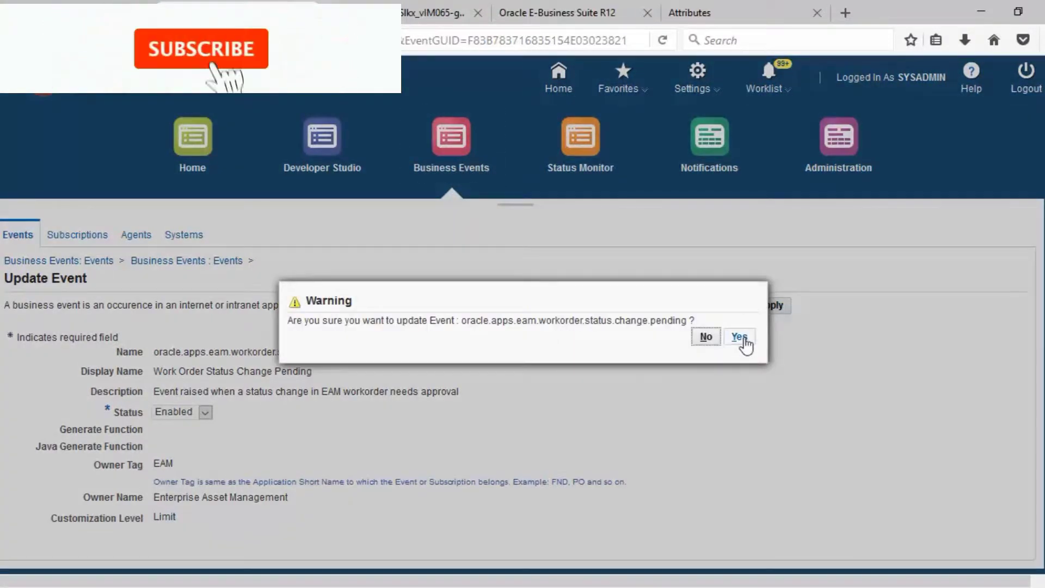
left_click(742, 338)
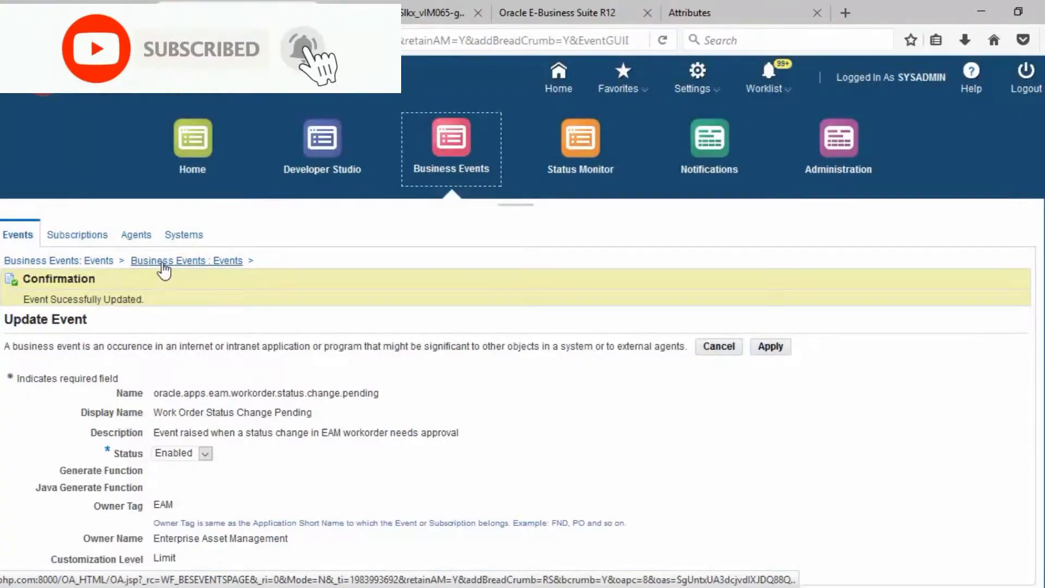
left_click(163, 262)
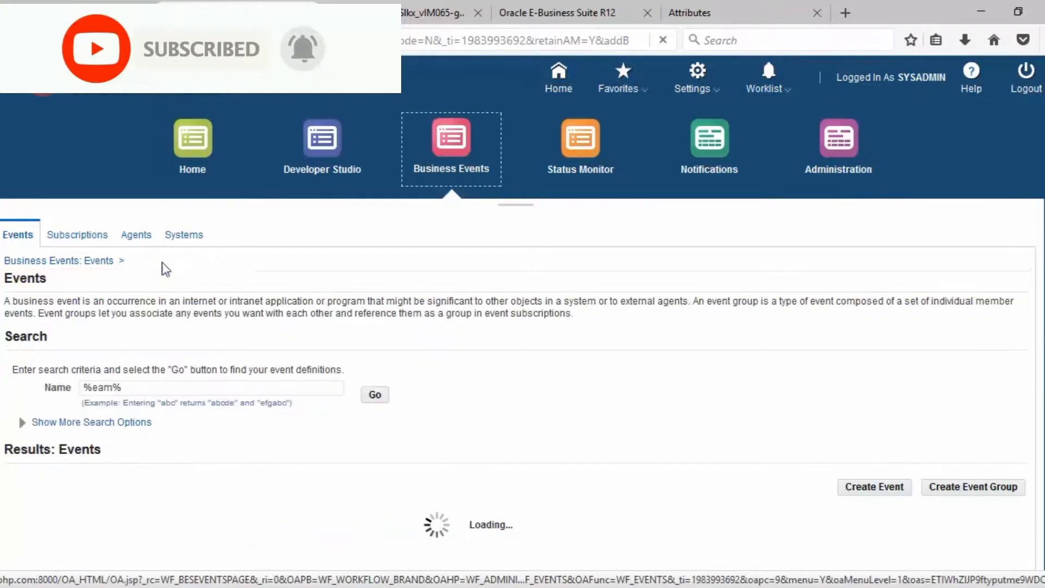
Step: Show the subscriptions of the oracle.apps.eam.workorder.status.change.pending event
scroll(757, 379, "down", 5)
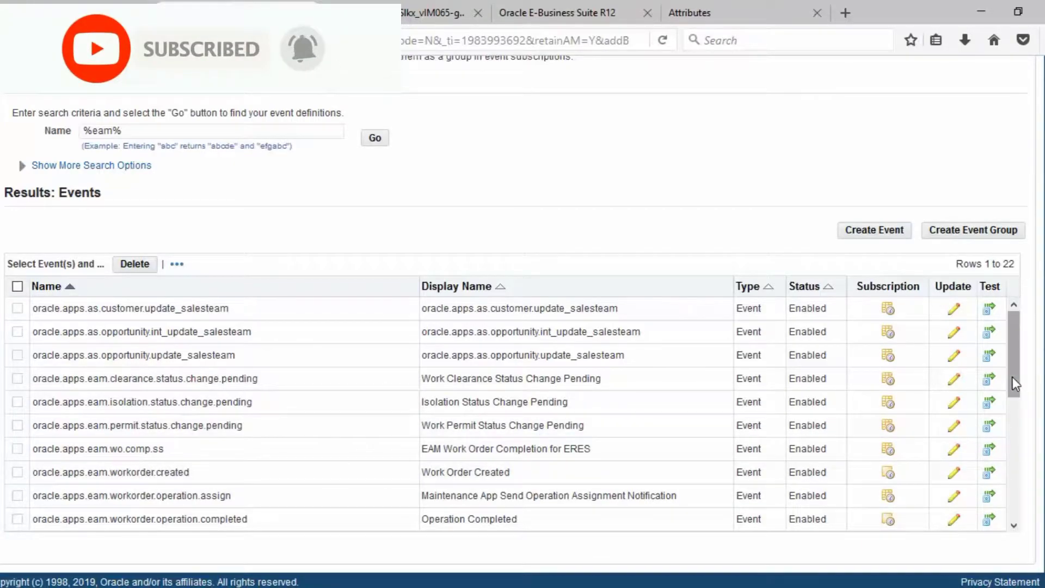
left_click_drag(1012, 376, 1023, 438)
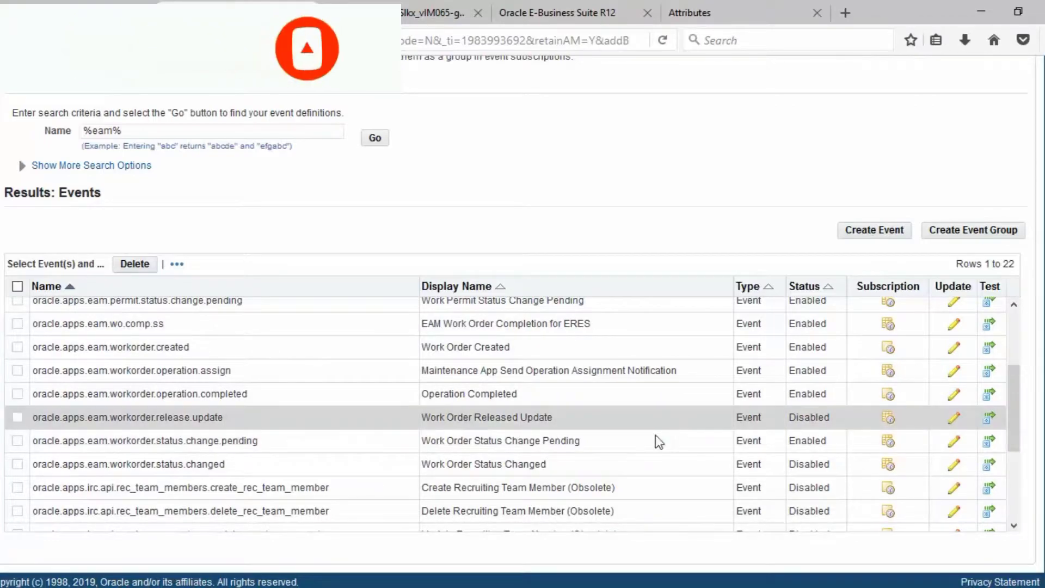
left_click(887, 443)
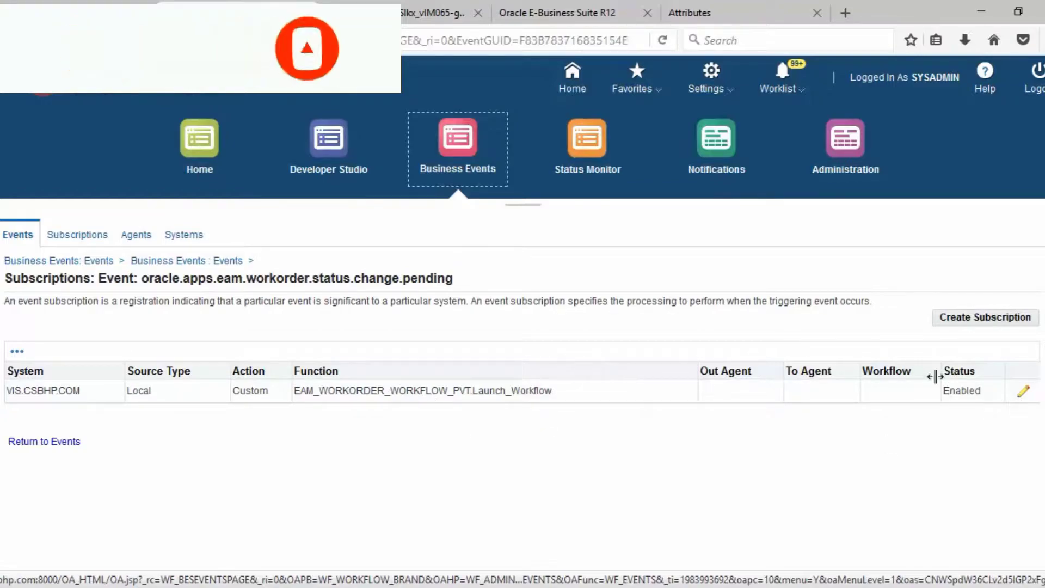
Step: Update the status change pending subscription, keeping Status Enabled, then apply and confirm
left_click(1023, 391)
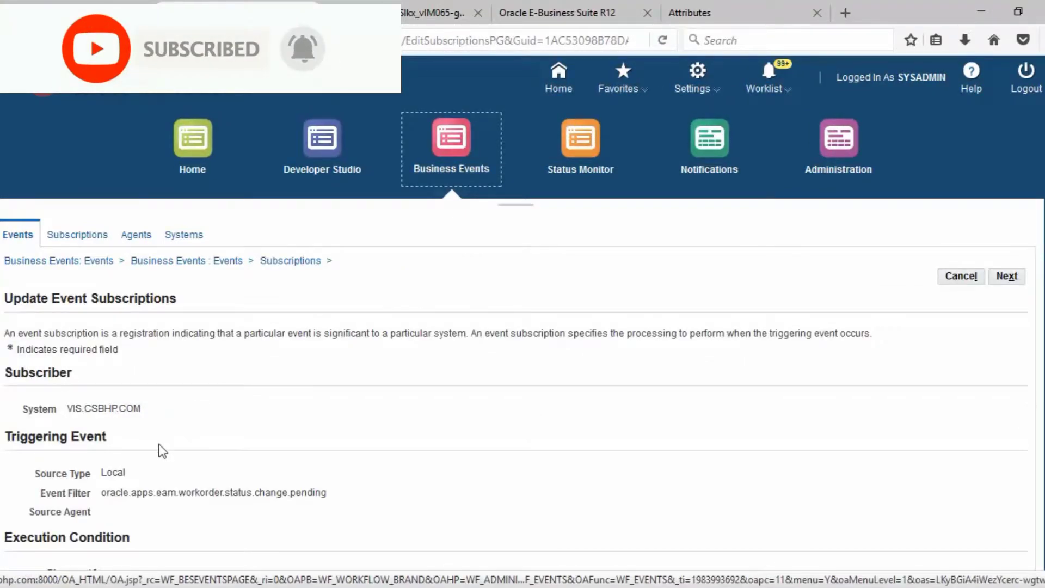
scroll(669, 427, "down", 3)
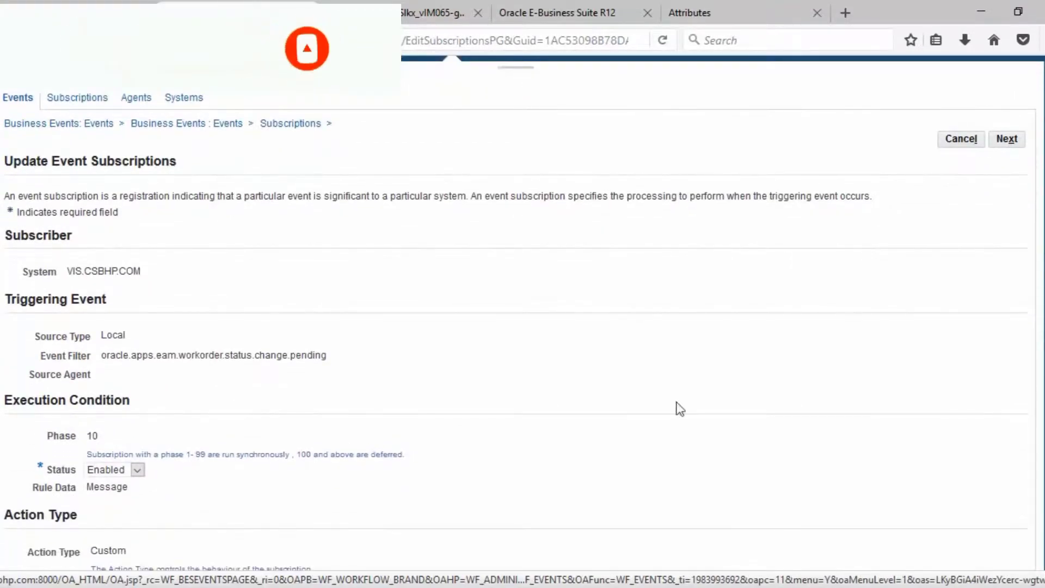
left_click(137, 470)
left_click(106, 494)
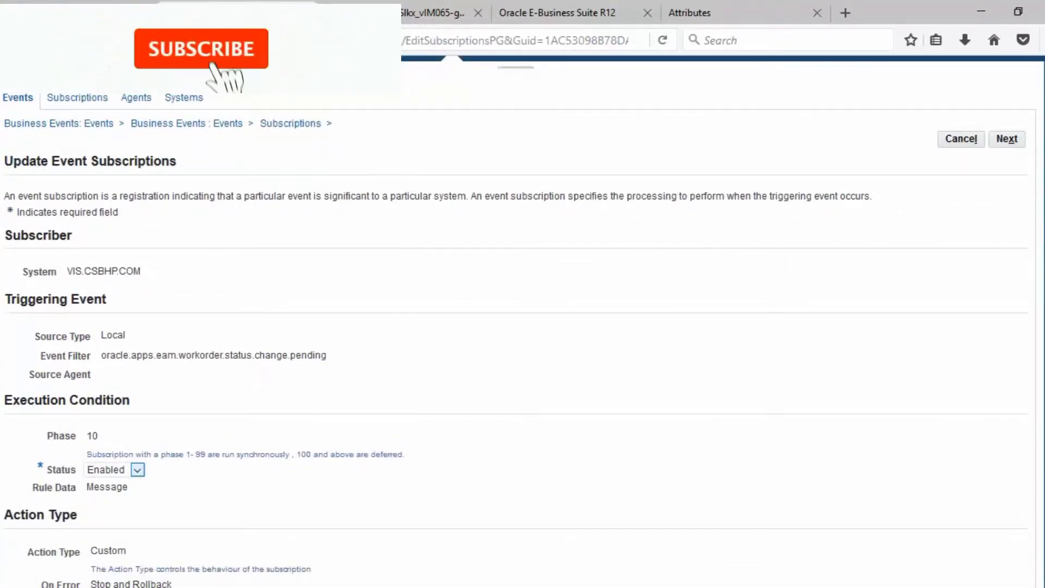
scroll(523, 326, "down", 1)
scroll(1010, 281, "up", 4)
left_click(1007, 277)
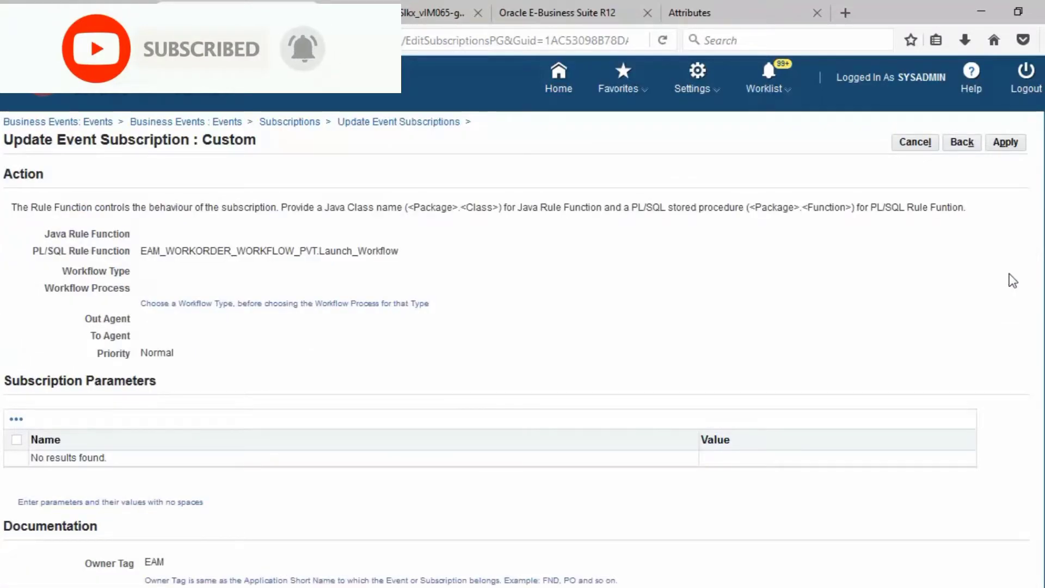
scroll(516, 321, "down", 2)
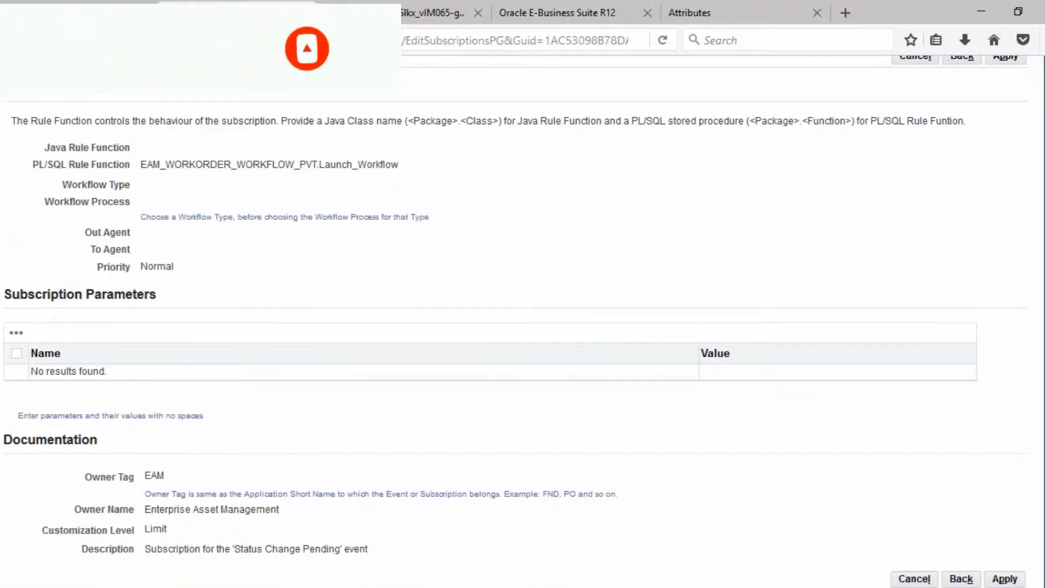
scroll(1006, 218, "up", 2)
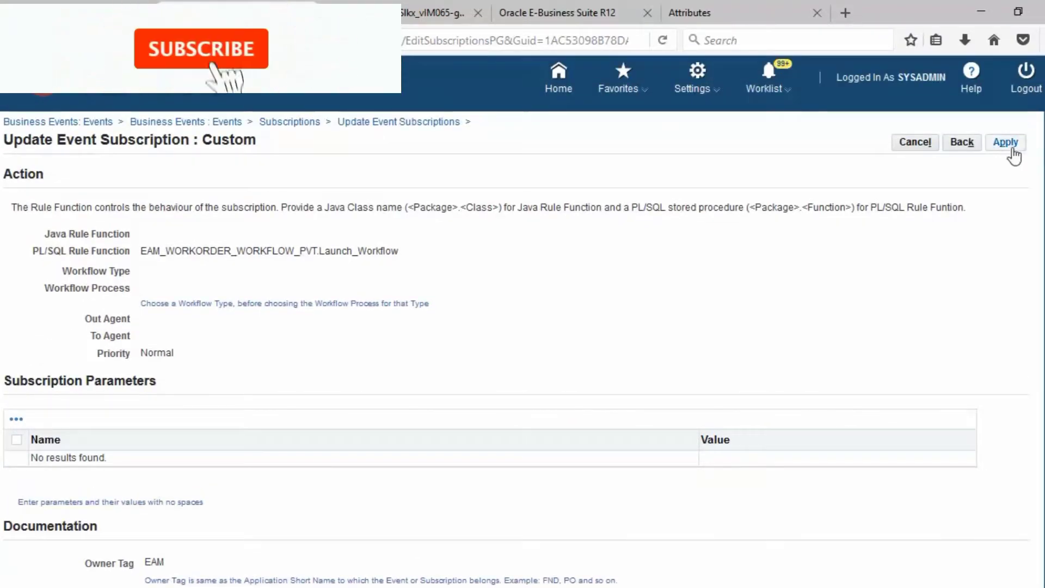
left_click(1011, 146)
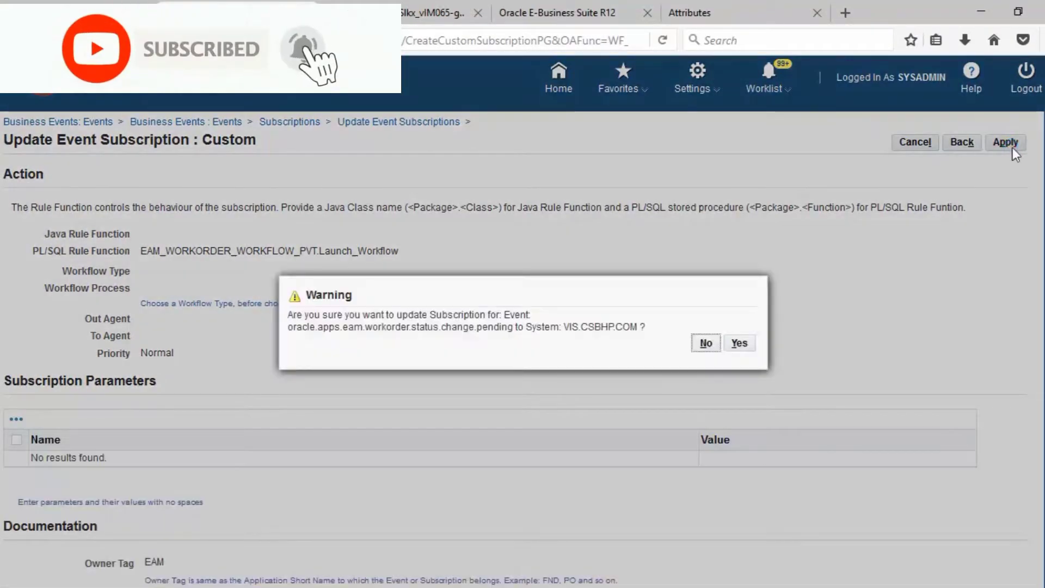
left_click(741, 347)
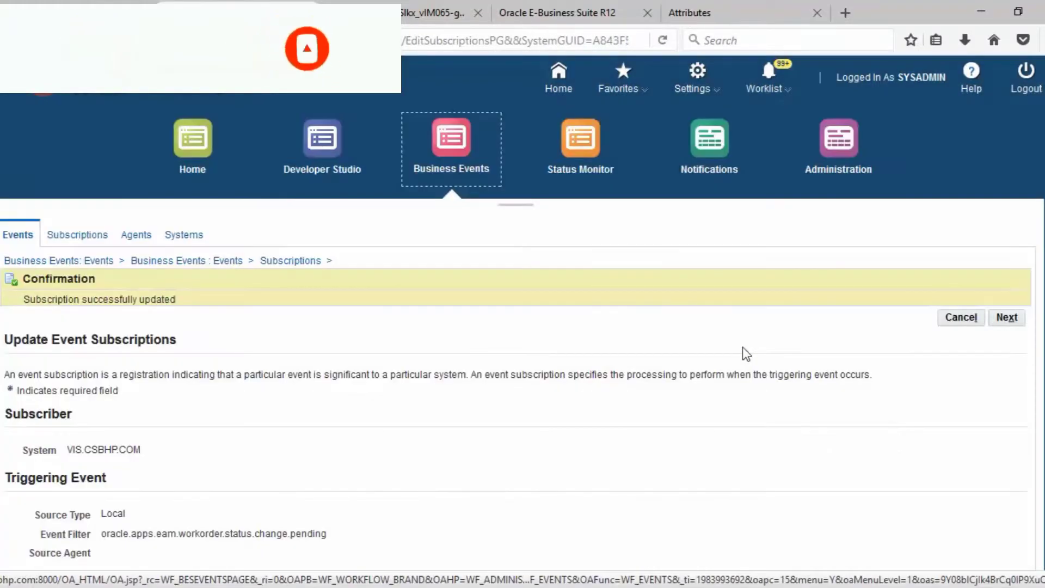
Step: Log out and sign back in as the operations user with its password
left_click(1026, 82)
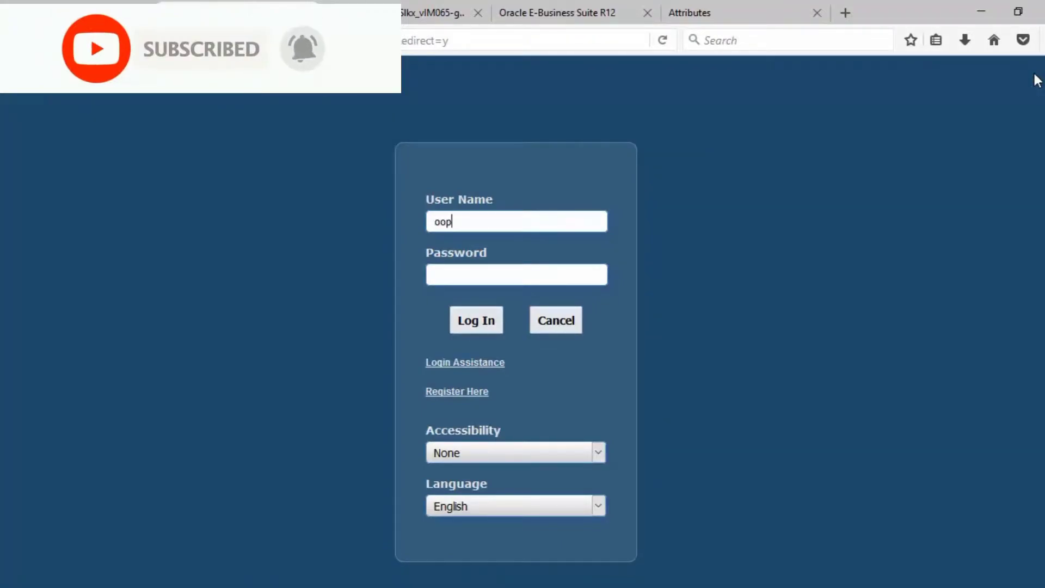
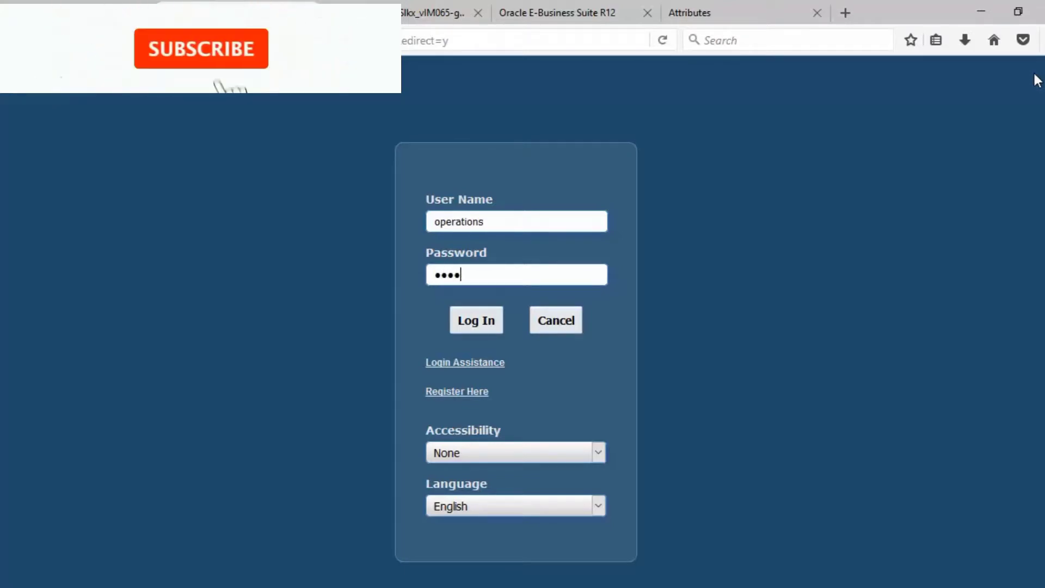
key("Return")
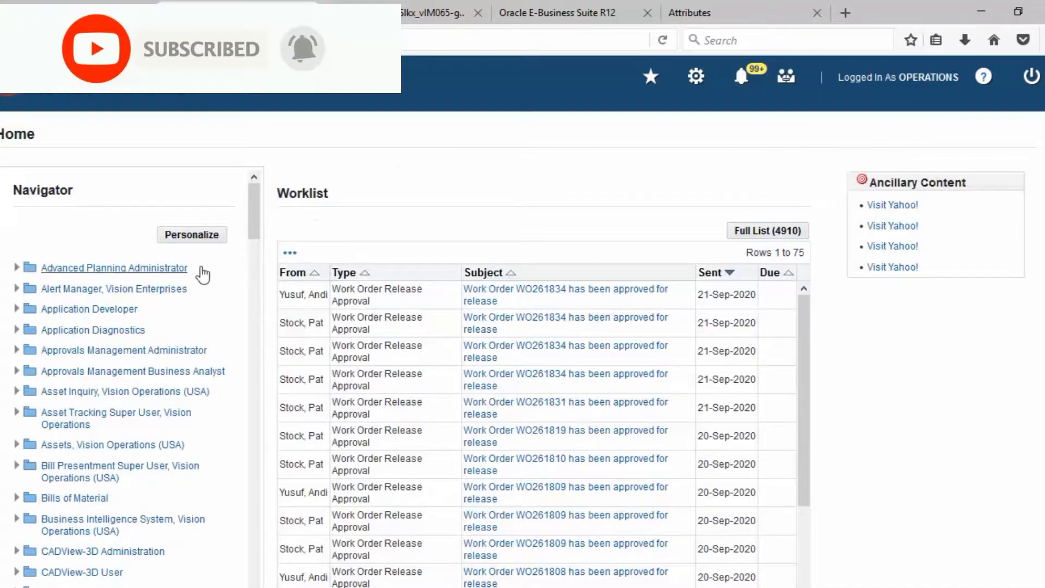
Step: On the Approvals Management Administrator dashboard, filter transaction types by Transaction Type Key %eam%
left_click(197, 357)
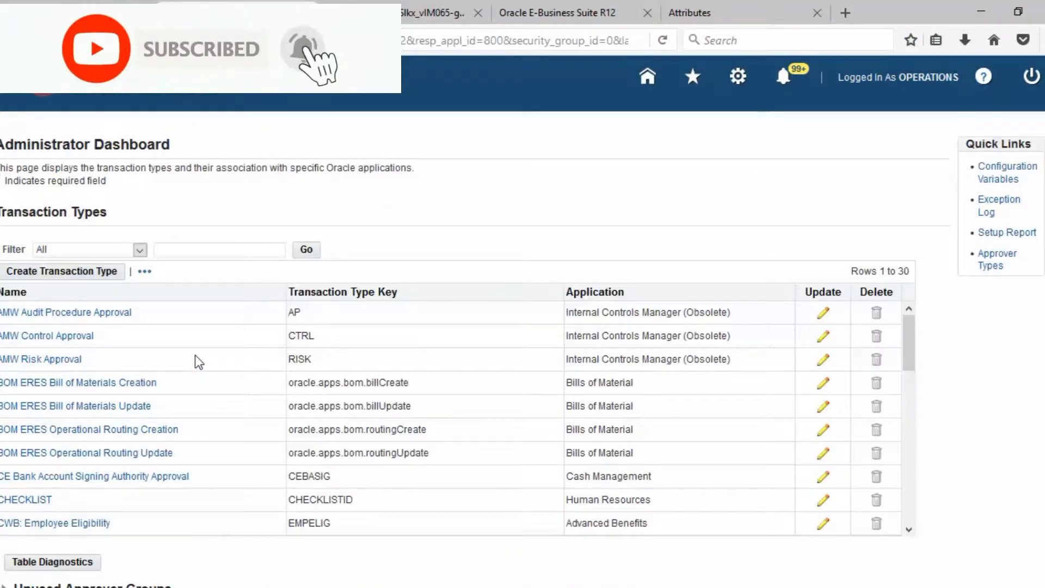
left_click(139, 251)
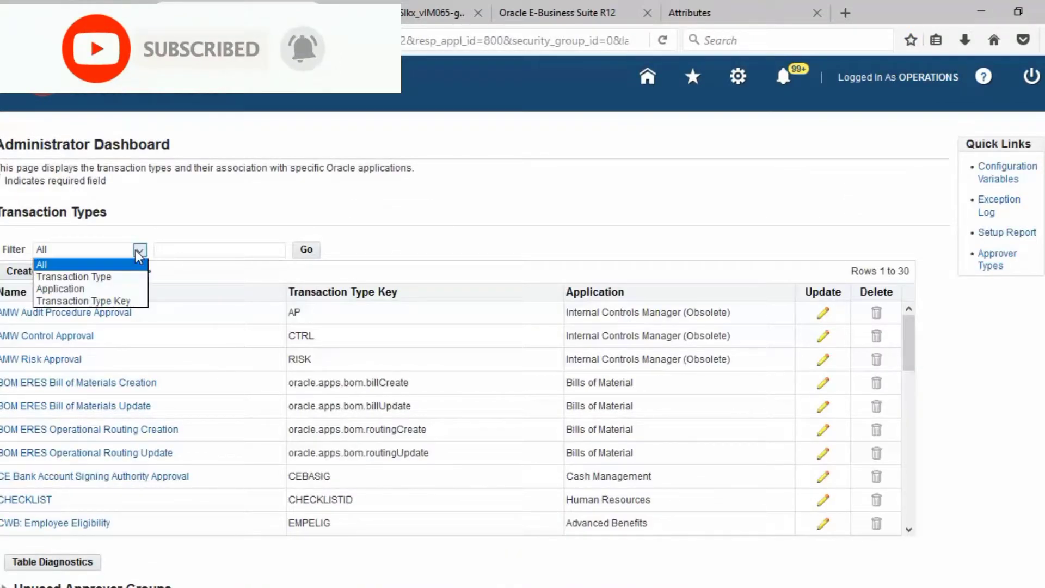
left_click(126, 301)
left_click(185, 252)
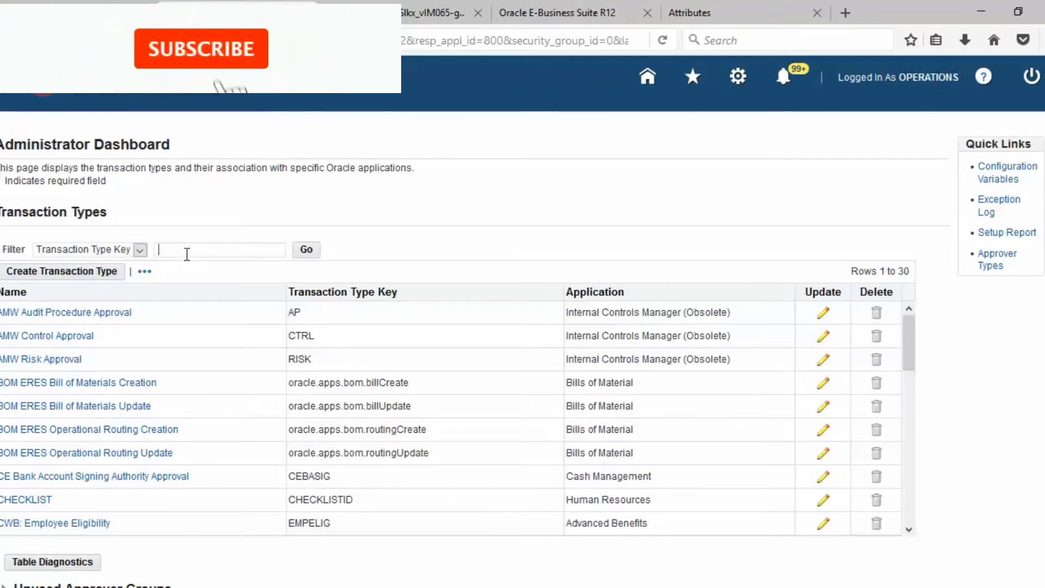
type("%")
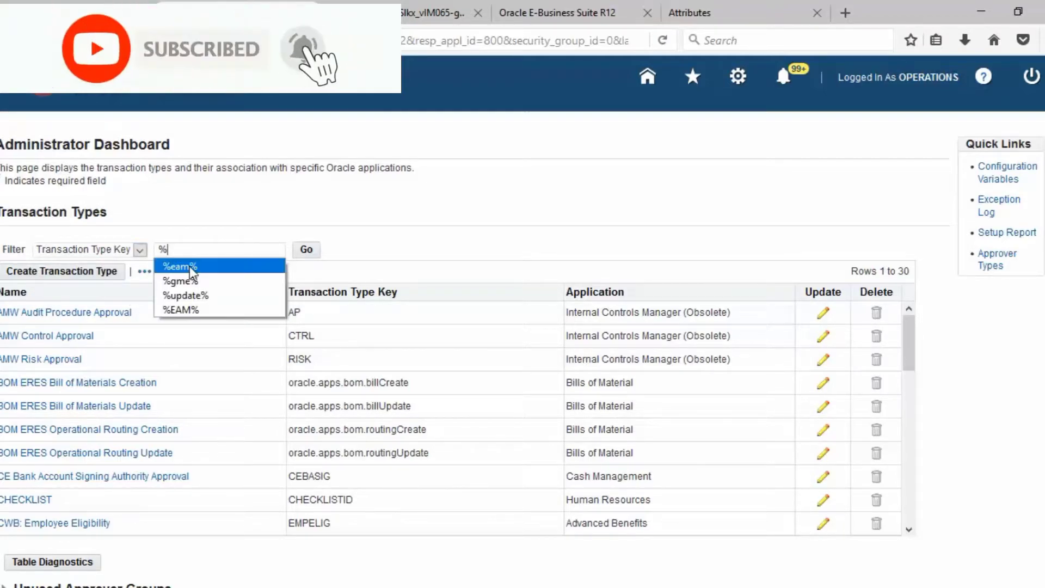
left_click(185, 266)
left_click(314, 256)
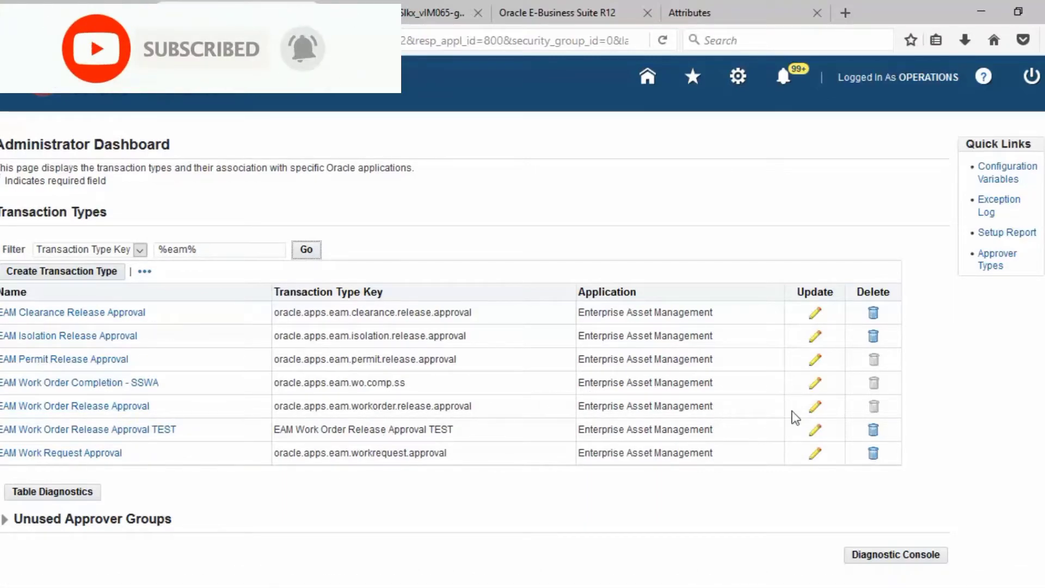
Step: Update EAM Work Order Release Approval through Item Classes and Mandatory Attributes, then finish on Review
left_click(813, 412)
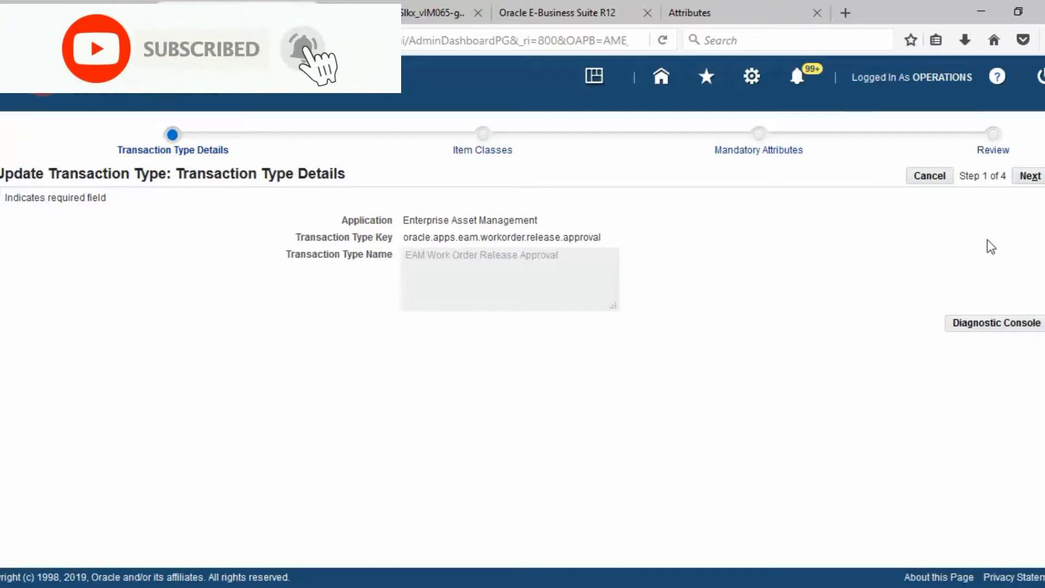
left_click(1024, 184)
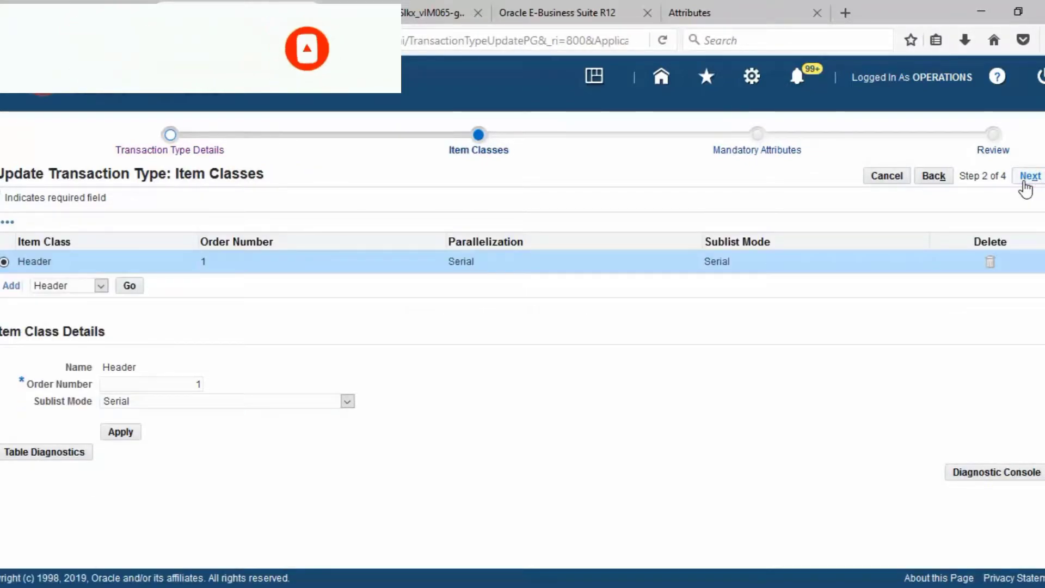
left_click(1025, 183)
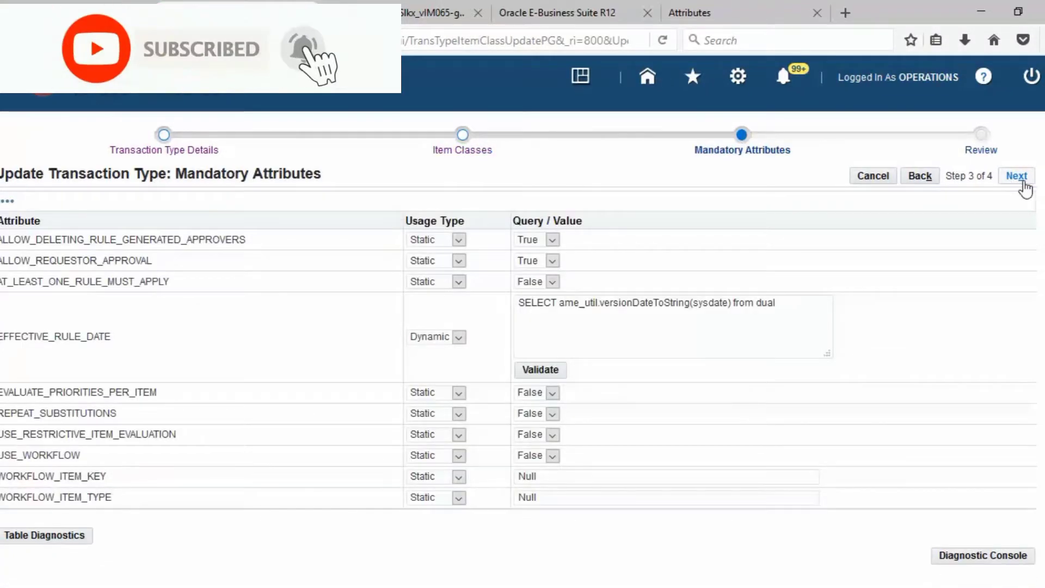
left_click(1017, 176)
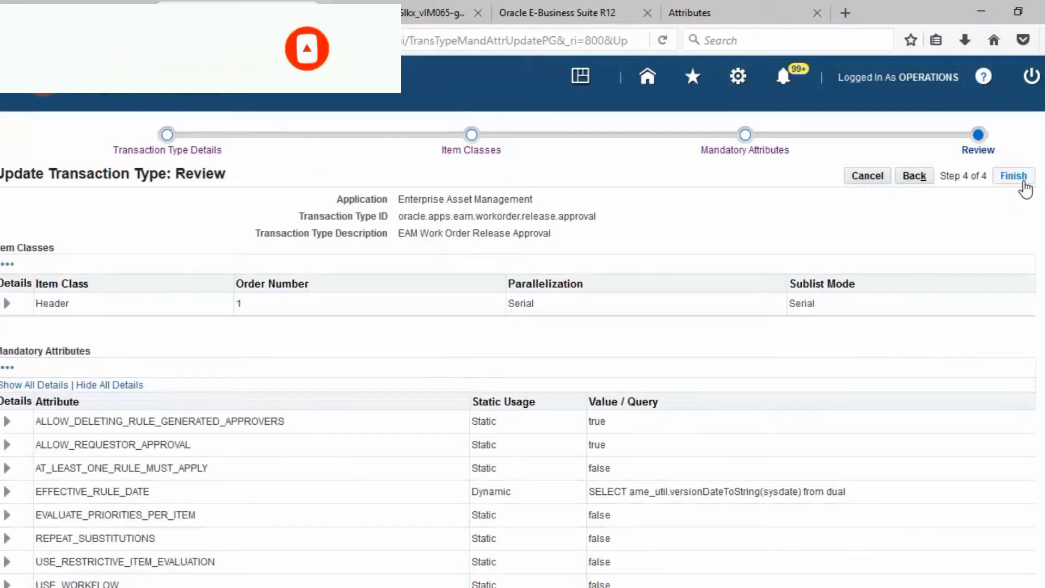
scroll(1026, 185, "down", 1)
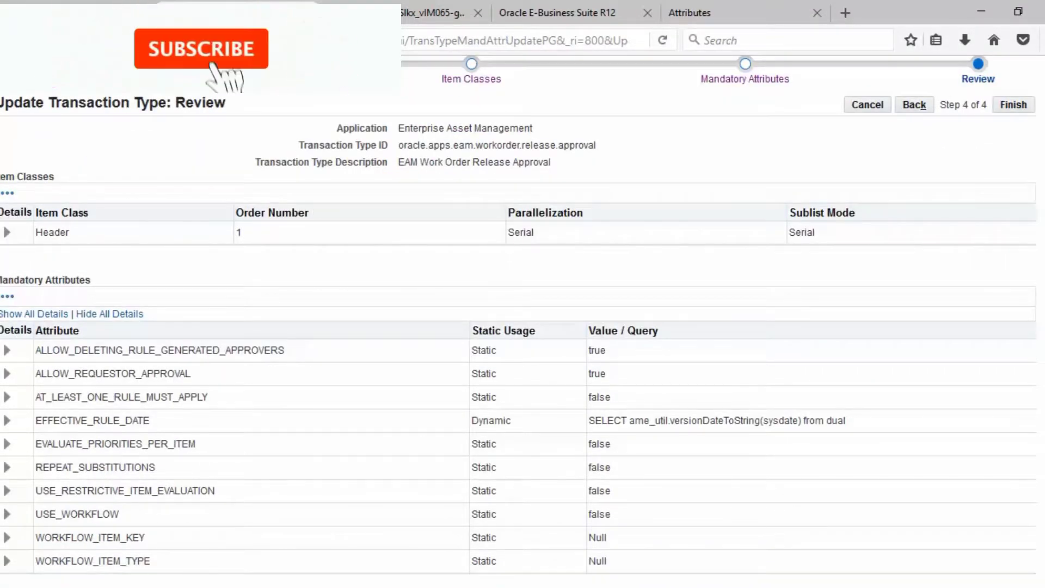
scroll(1025, 185, "up", 1)
left_click(1023, 179)
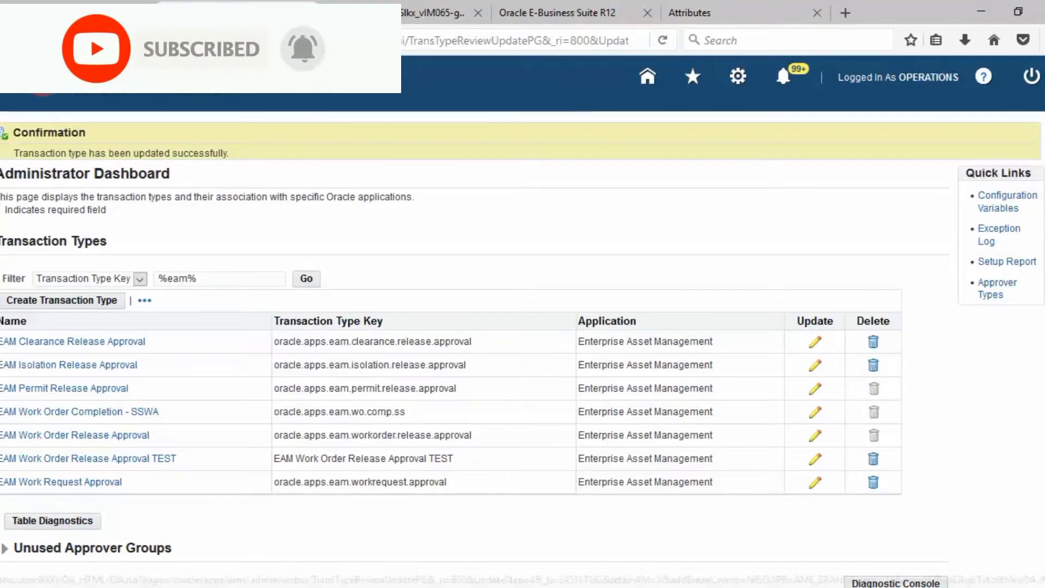
left_click(14, 82)
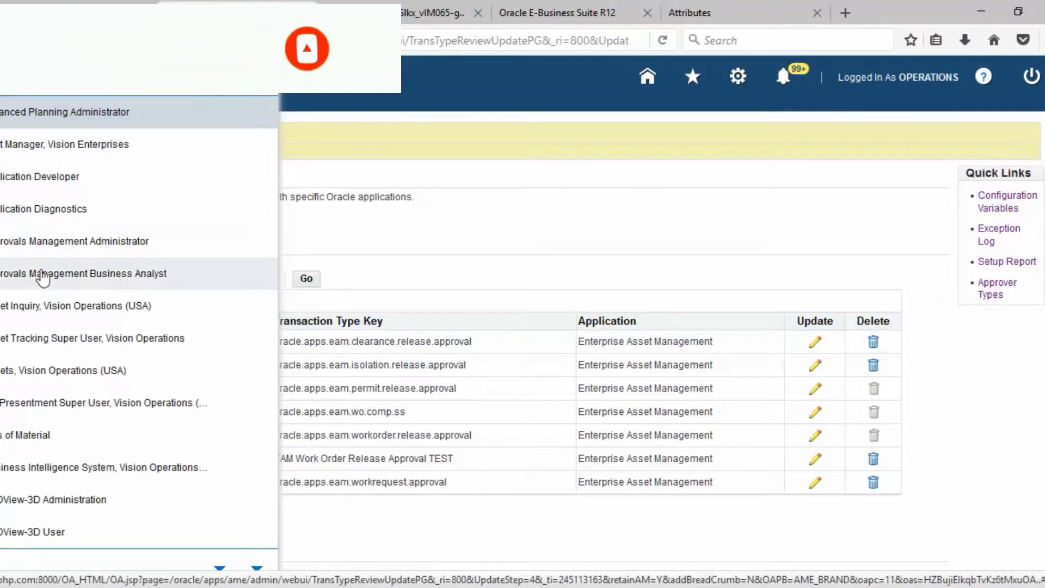
Step: From the Business Analyst Dashboard, search %eam%, select EAM Work Order Release Approval and open its Attributes
left_click(42, 274)
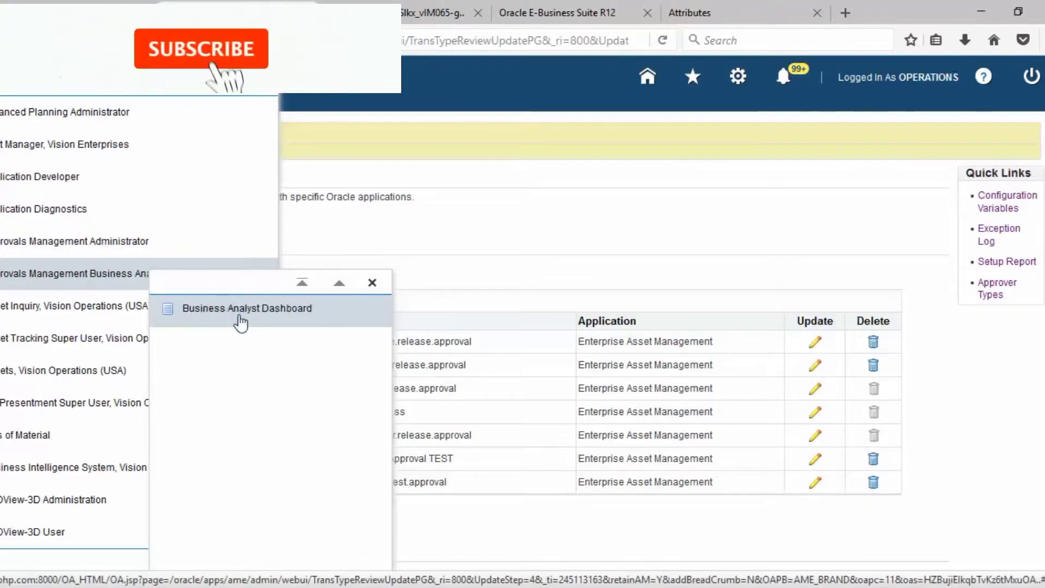
left_click(240, 318)
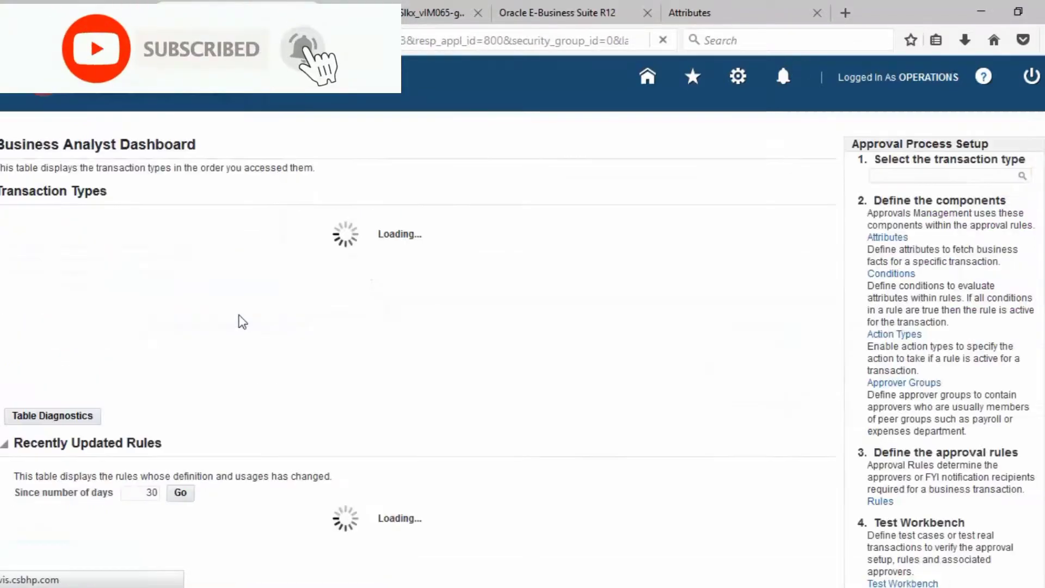
left_click(1023, 176)
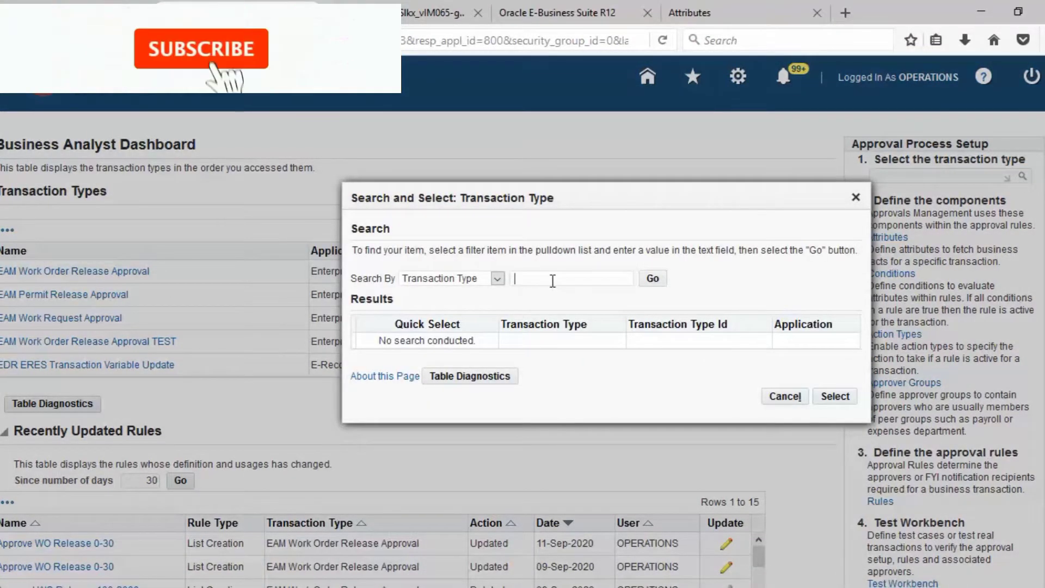
left_click(553, 279)
type("%")
key("Down")
key("Return")
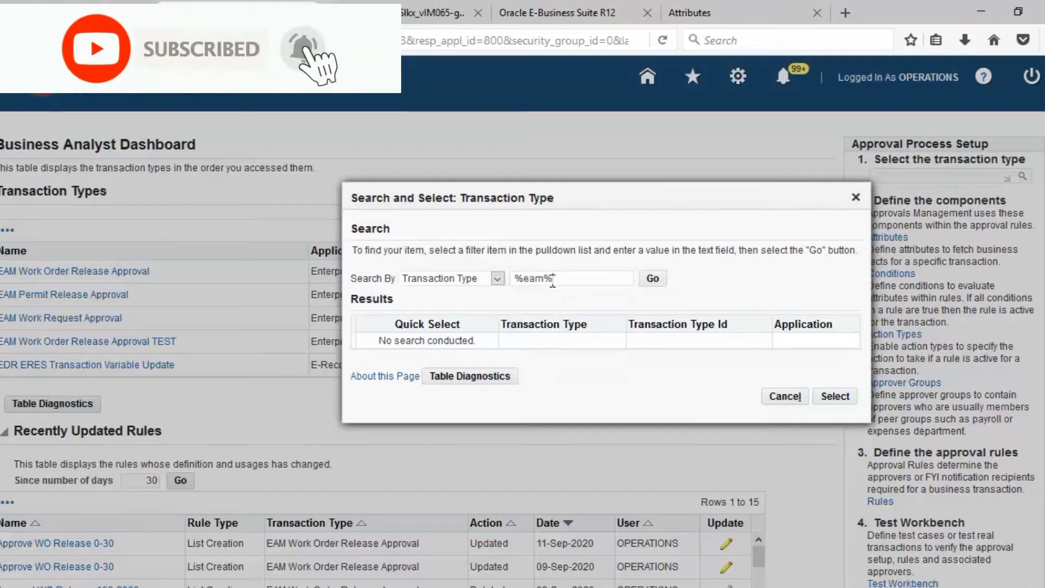
left_click(646, 279)
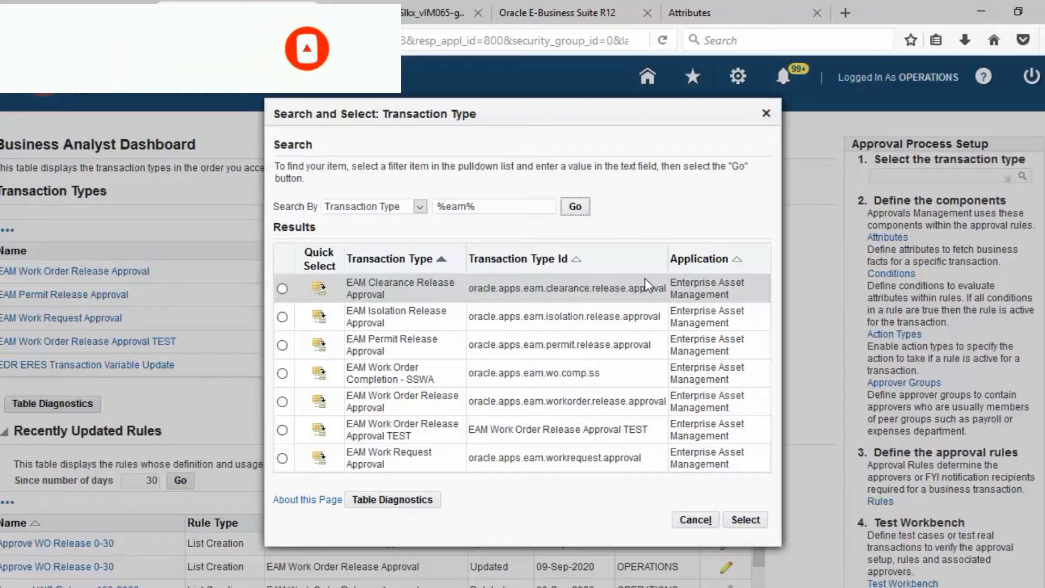
left_click(318, 404)
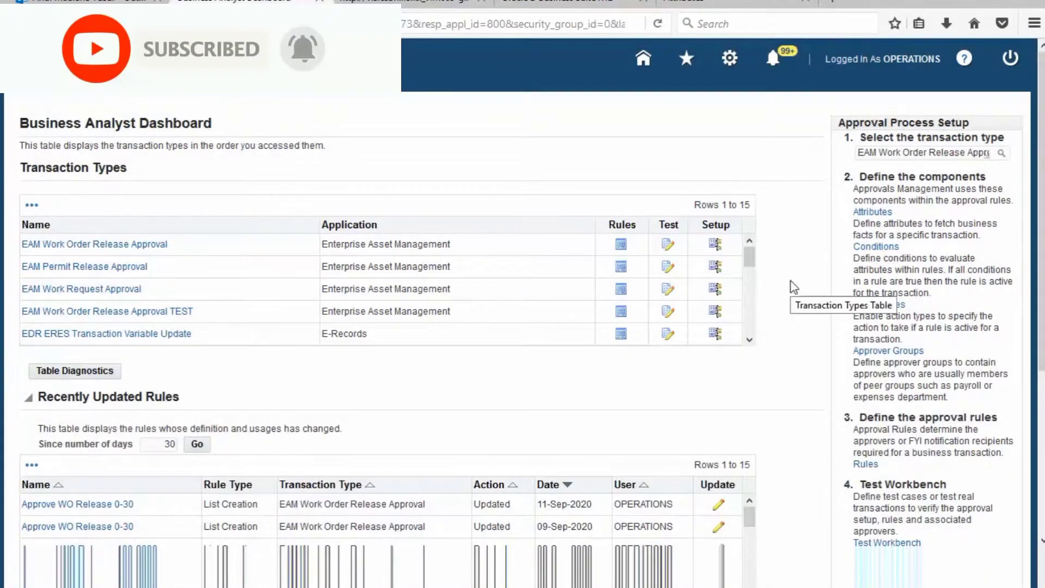
left_click(877, 212)
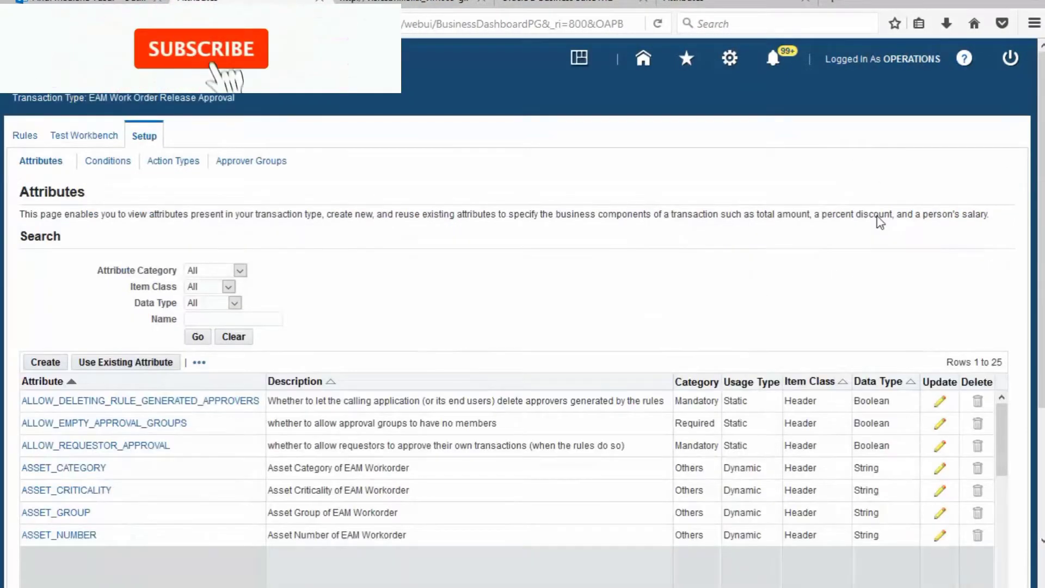
Step: Scroll the Attributes list down to EST COST and open it for update
scroll(1001, 335, "down", 4)
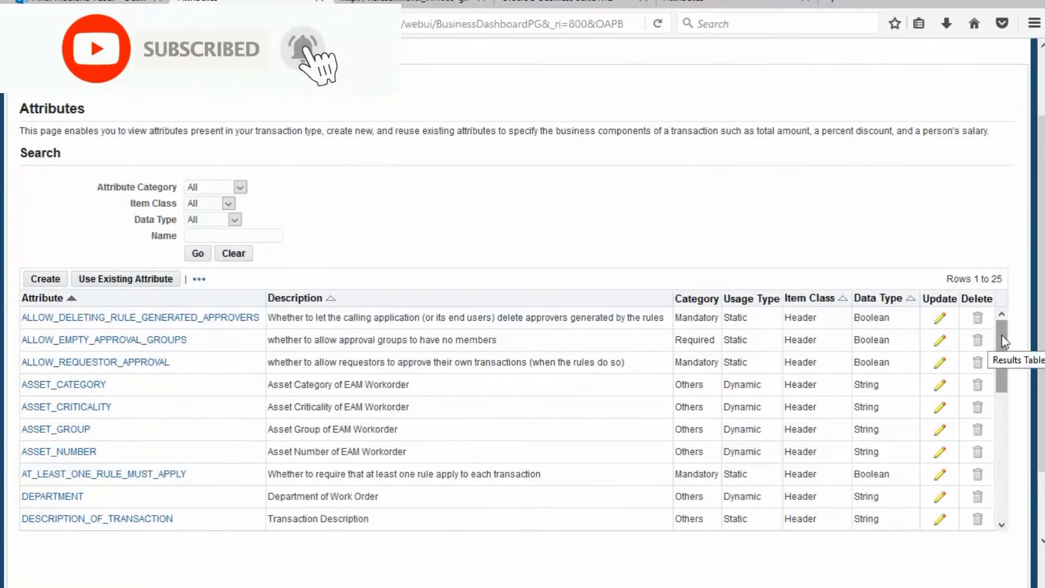
left_click_drag(1001, 354, 1001, 384)
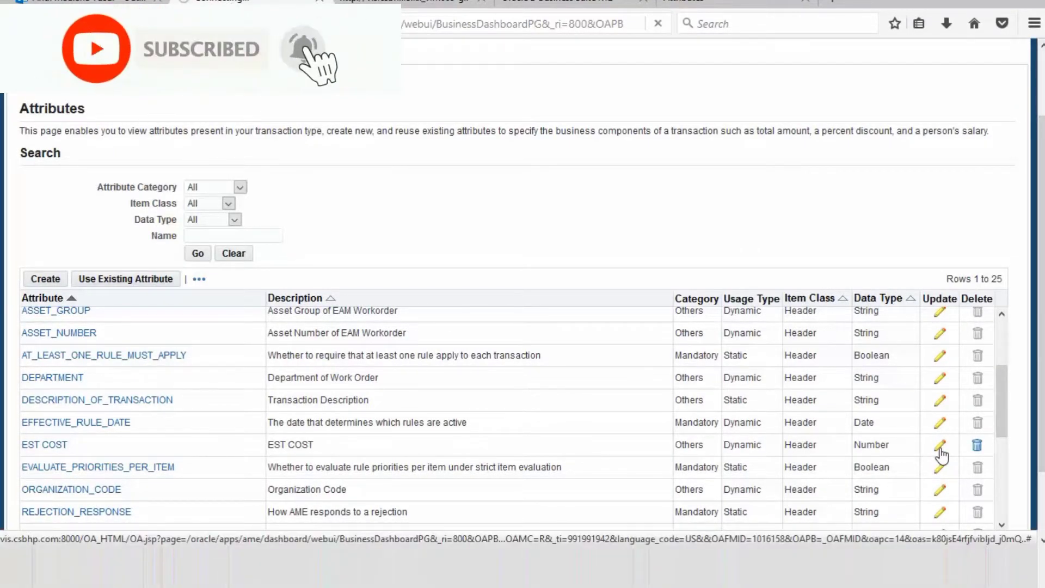
left_click(939, 450)
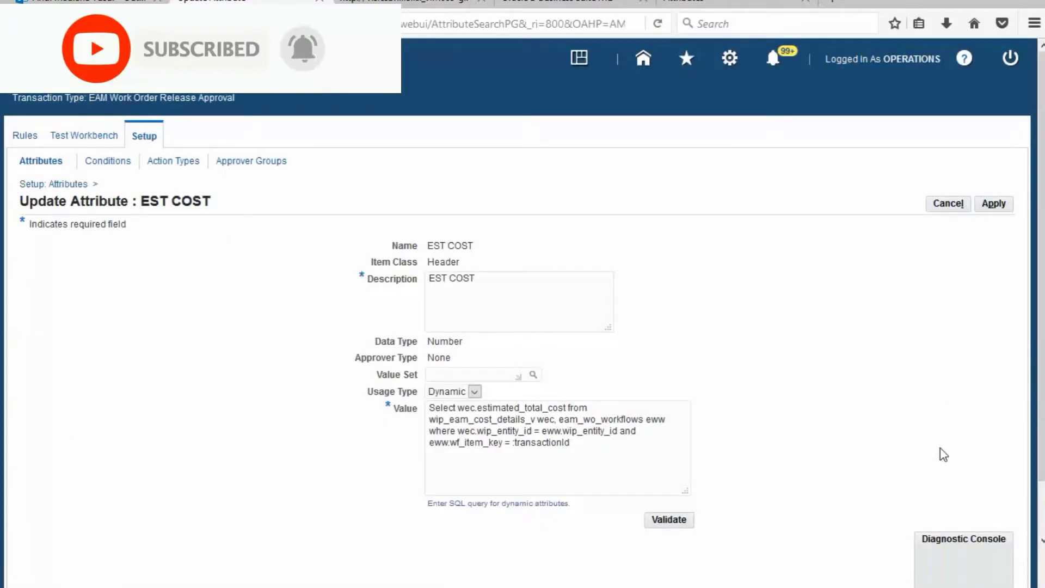
Step: Validate the EST COST dynamic SQL value query and apply the attribute
scroll(761, 397, "down", 1)
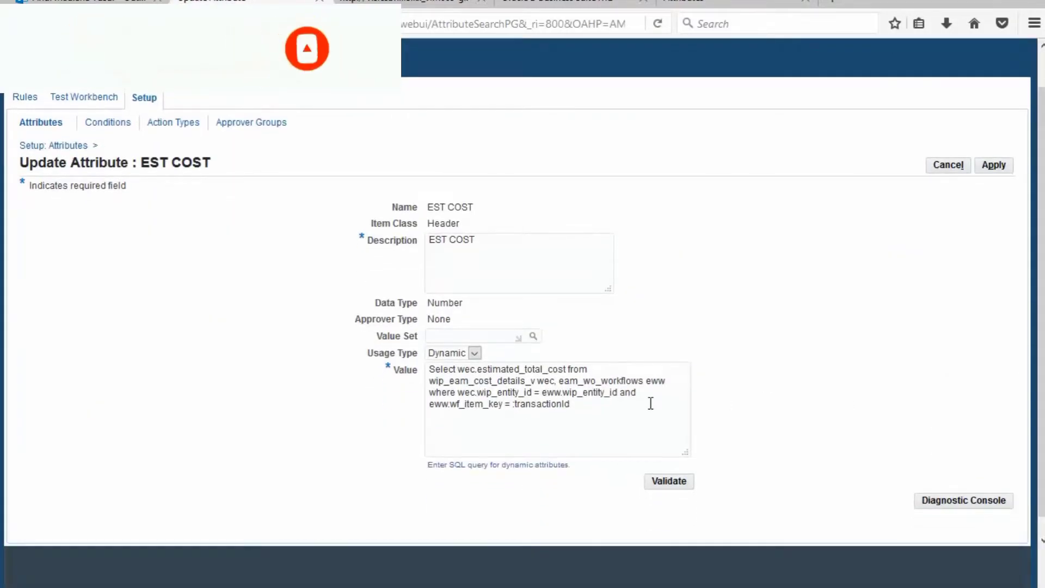
left_click_drag(599, 407, 428, 368)
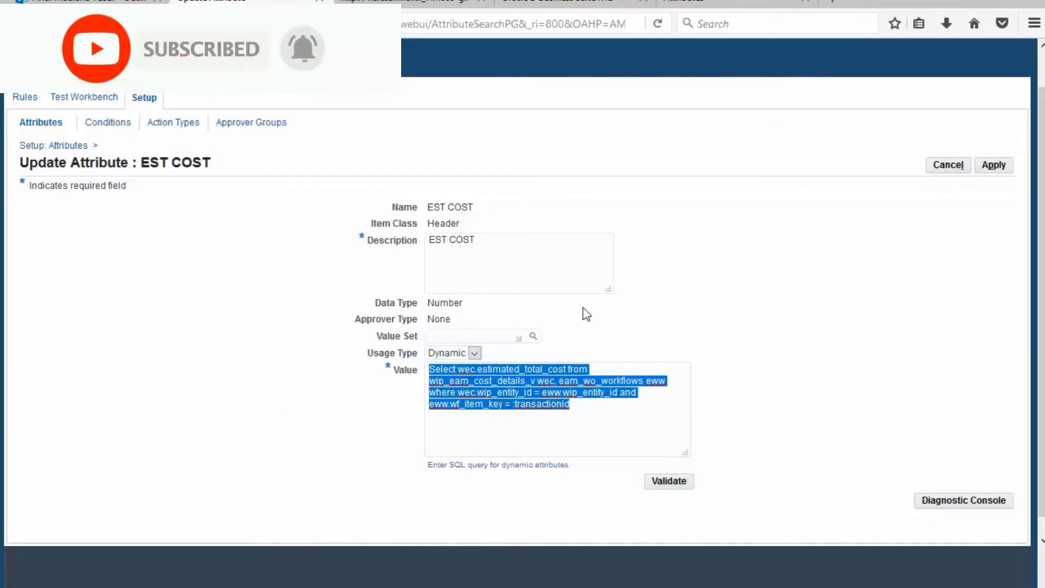
left_click(668, 482)
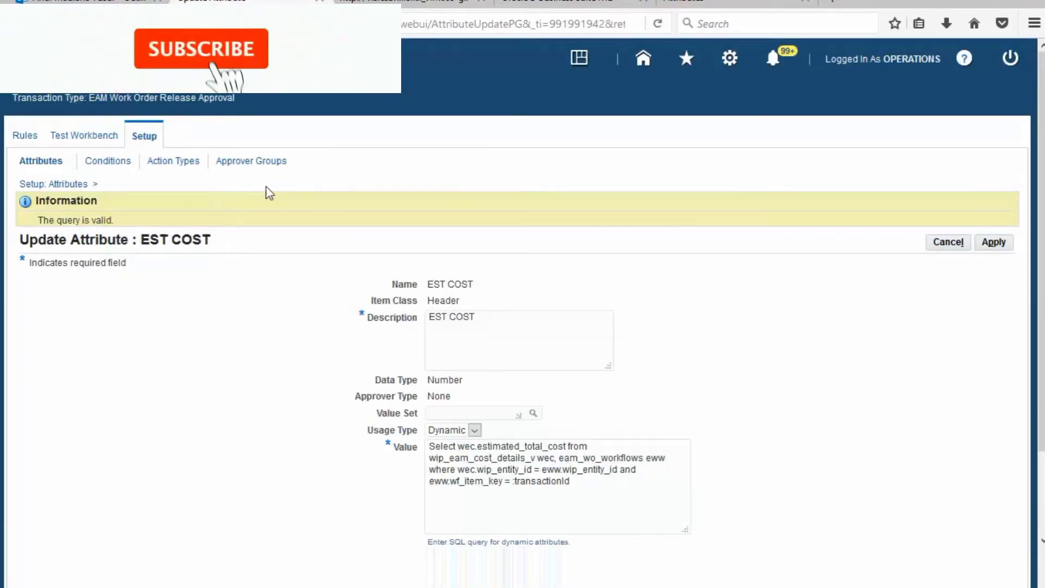
left_click(994, 243)
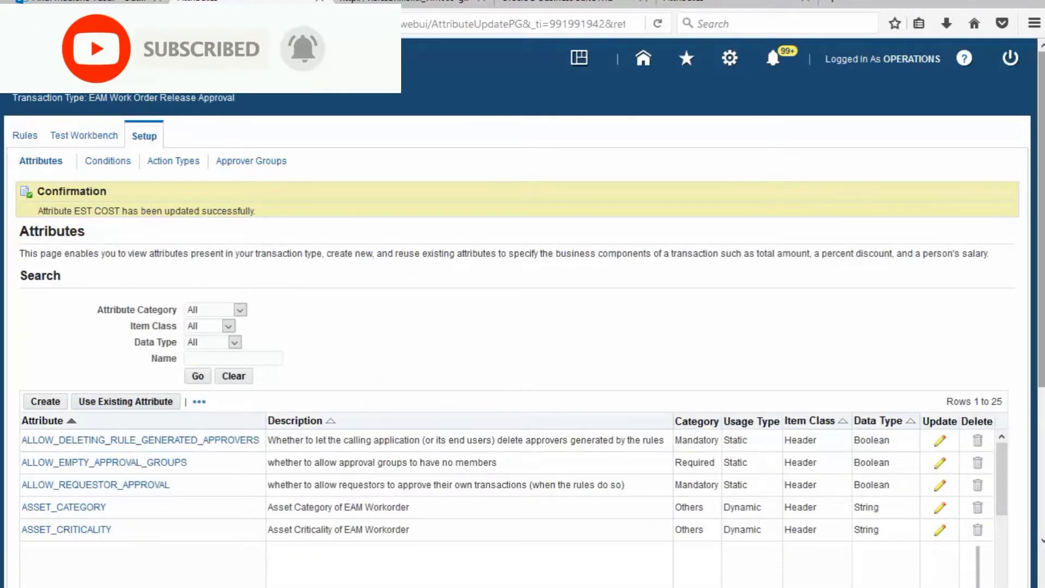
scroll(1000, 253, "down", 2)
scroll(523, 315, "down", 2)
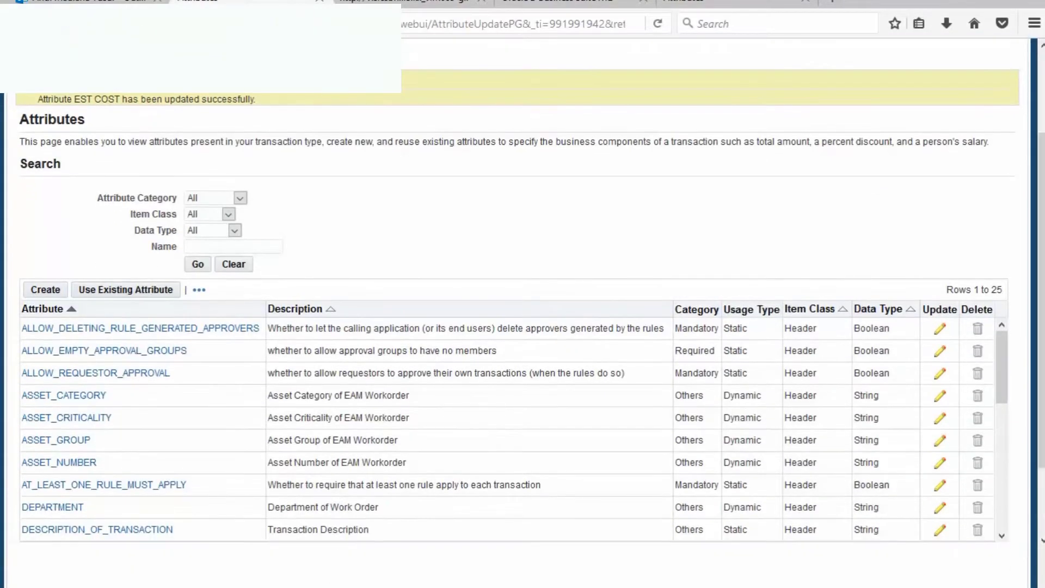
Step: Draft a new attribute named 'ENTER THE NAME' with description 'DESCRIPT' and Number data type
left_click(45, 291)
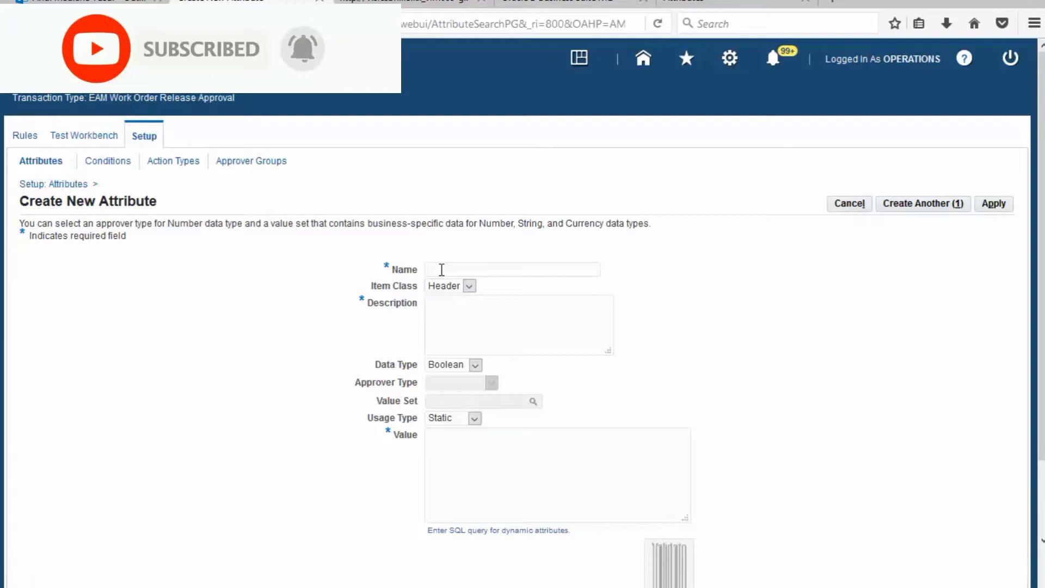
type("ENTER THE NAME")
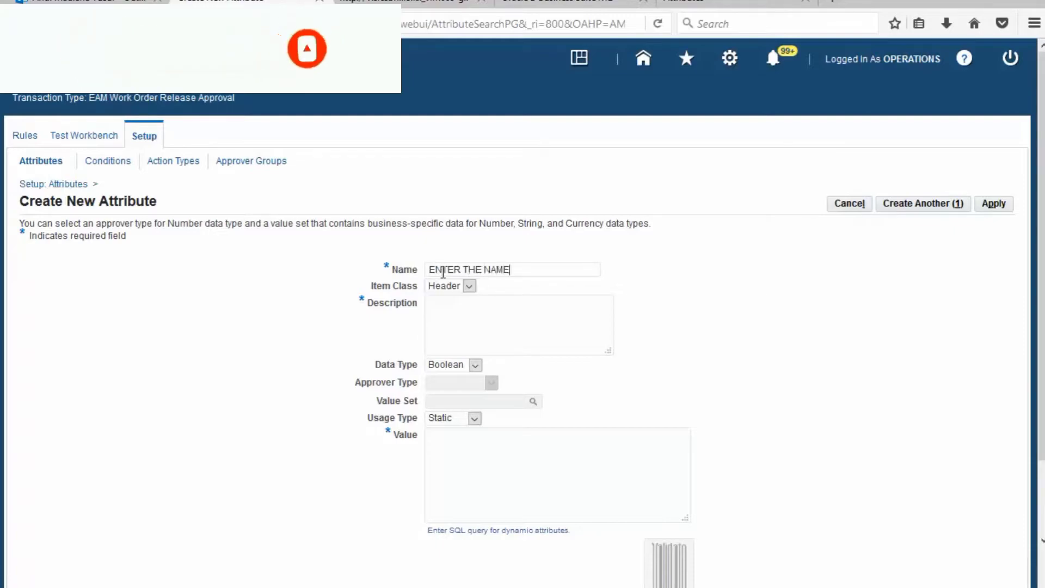
left_click(450, 300)
type("DESC")
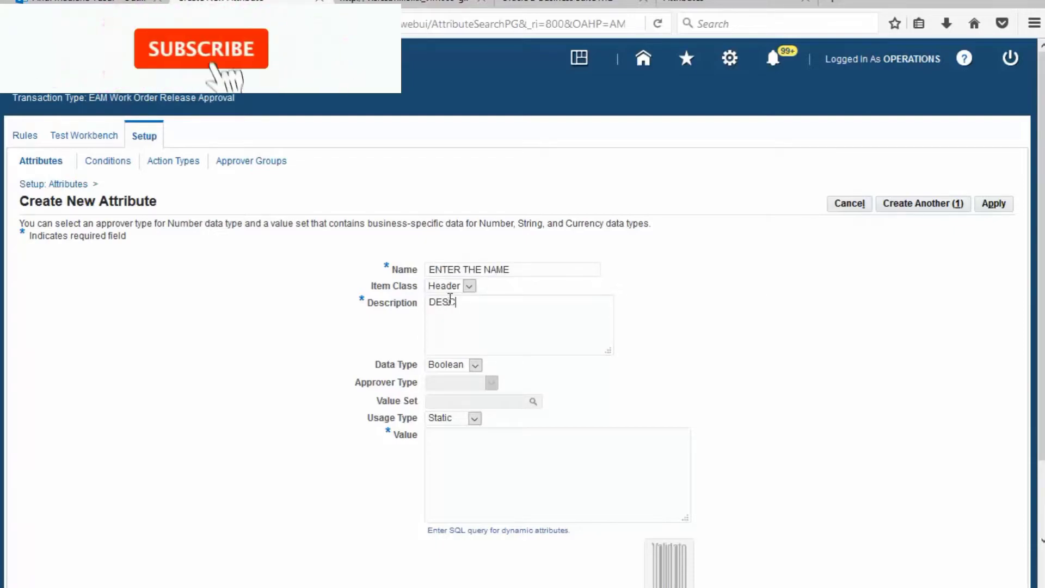
type("RIPTIOOON")
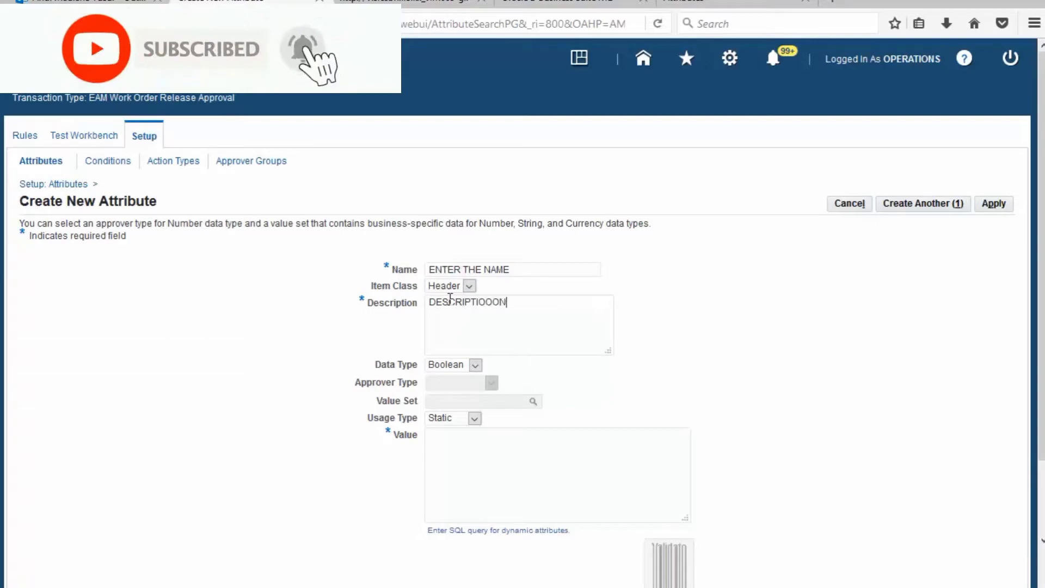
left_click(476, 366)
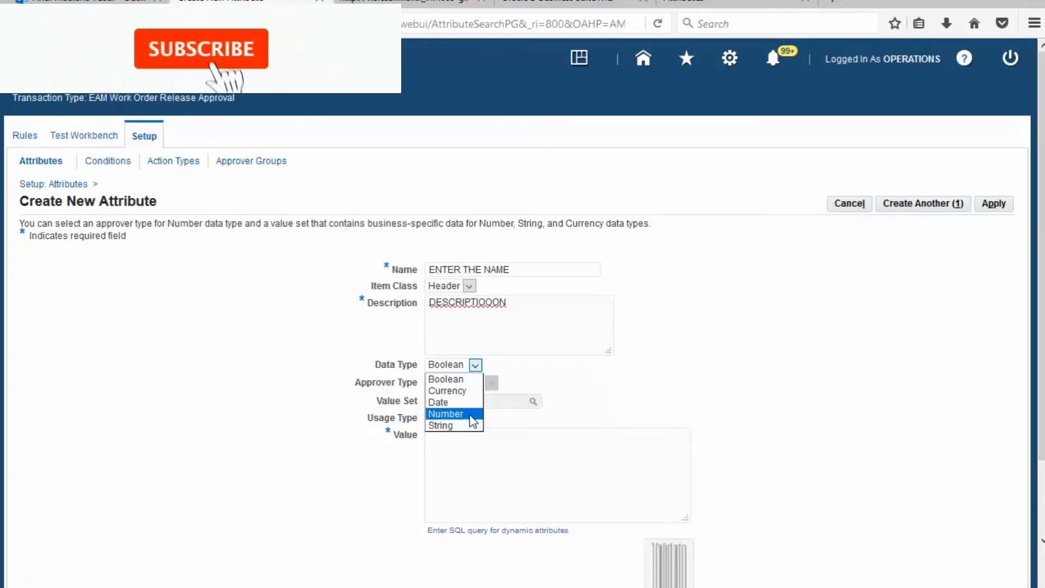
left_click(470, 415)
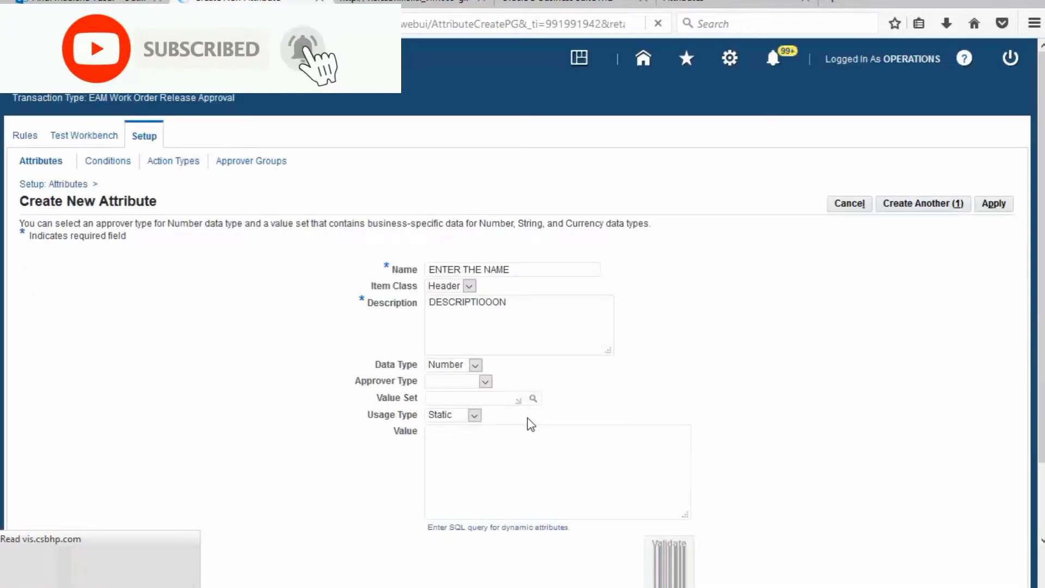
Step: Leave usage type Static, cancel the draft attribute, and show the Conditions list
left_click(475, 416)
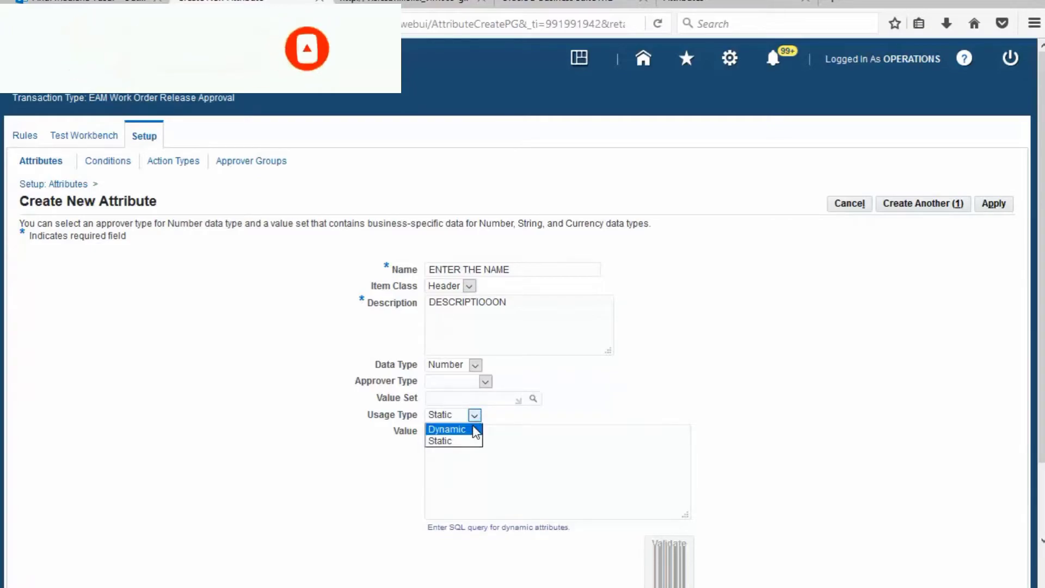
left_click(544, 431)
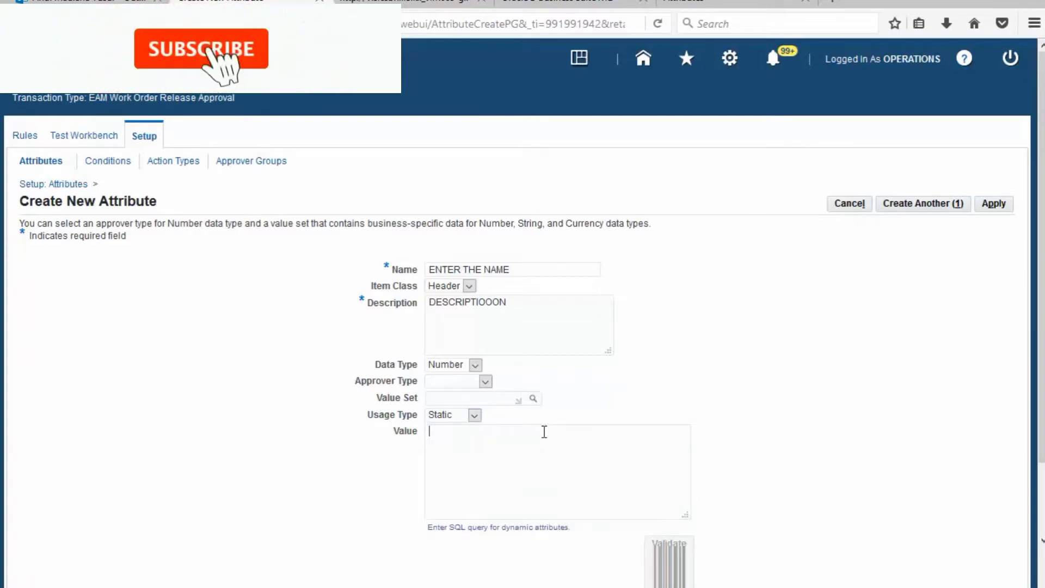
left_click(850, 204)
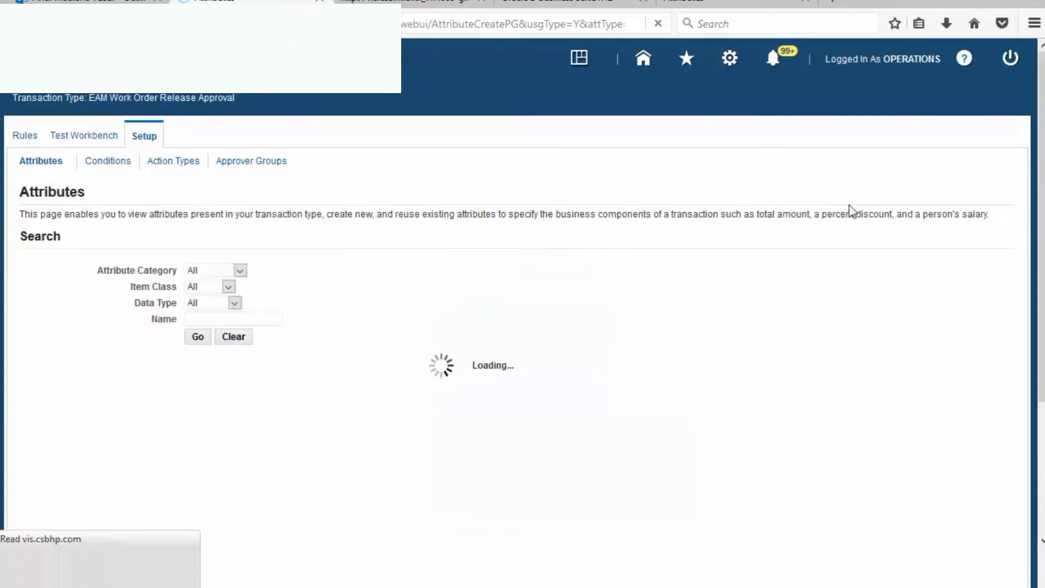
left_click(106, 161)
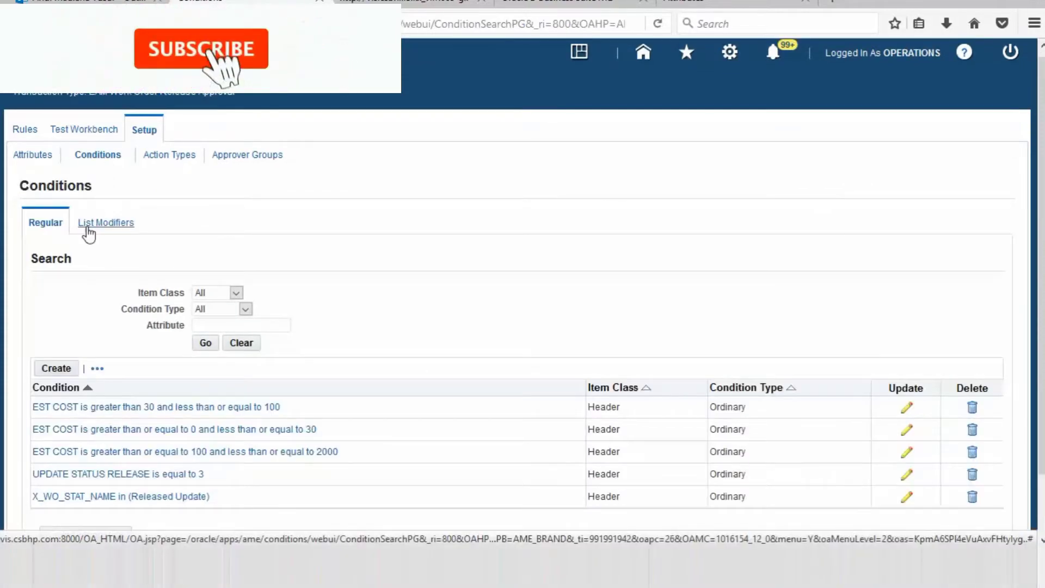
Step: Create a new condition and choose EST COST as its attribute via an 'EST' name search
left_click(57, 368)
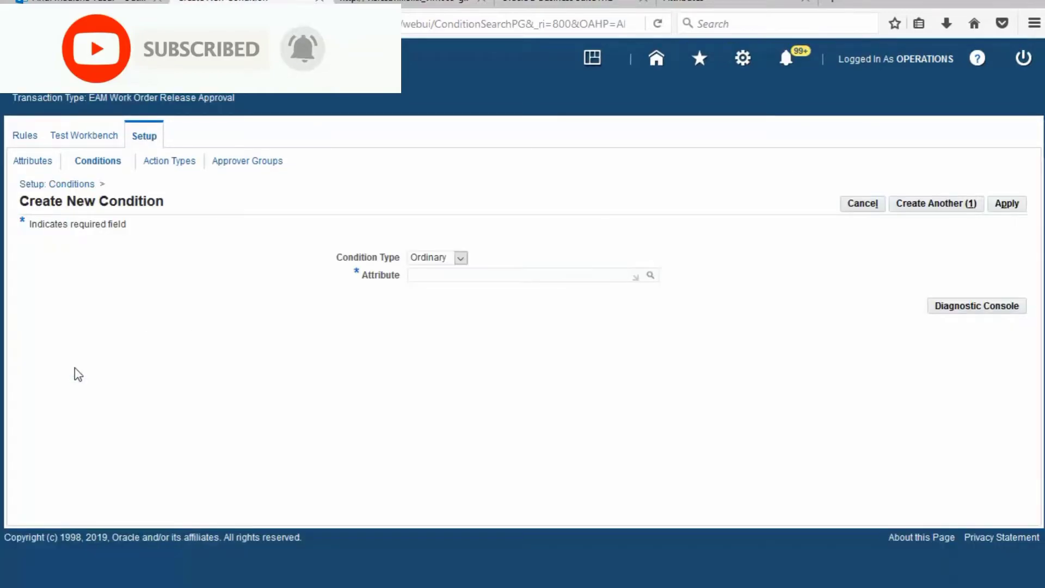
left_click(467, 276)
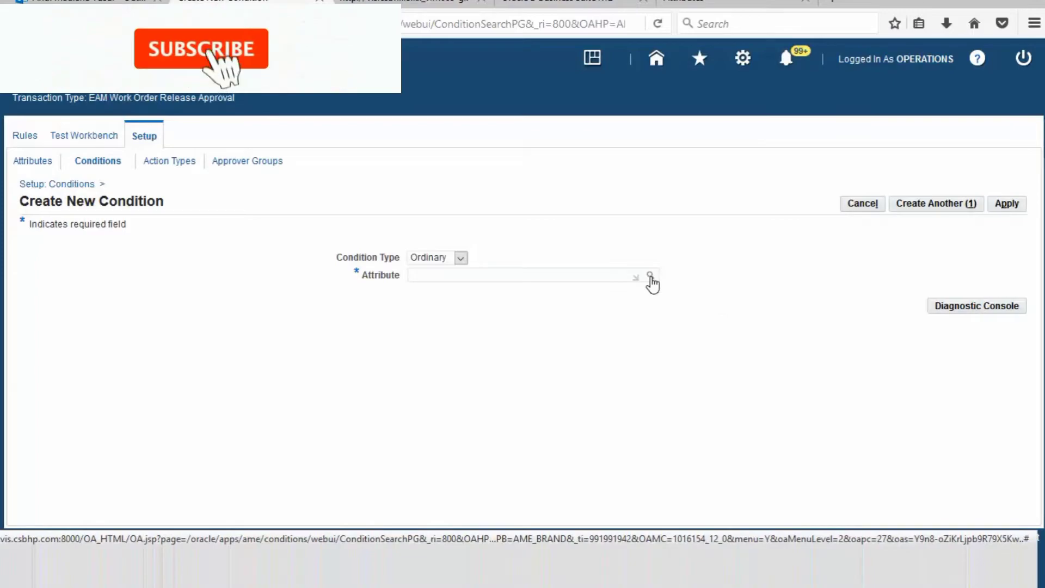
left_click(649, 276)
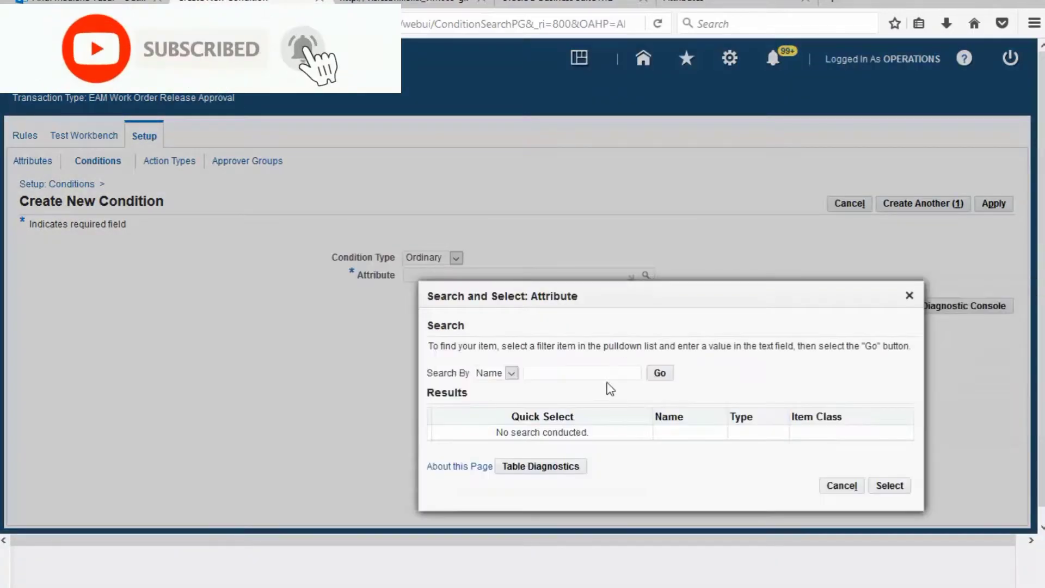
left_click(603, 373)
type("ES")
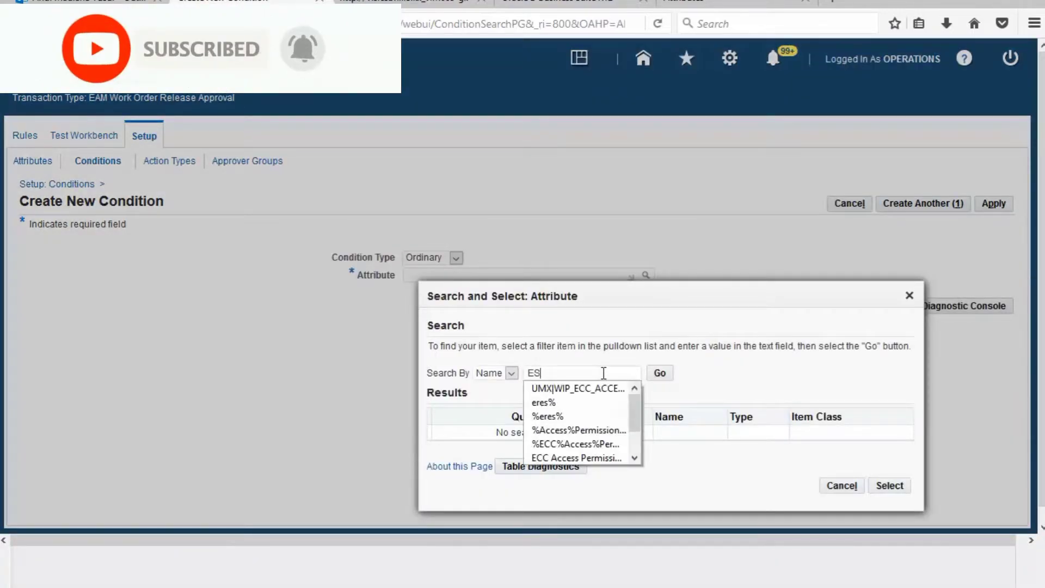
type("T")
left_click(669, 381)
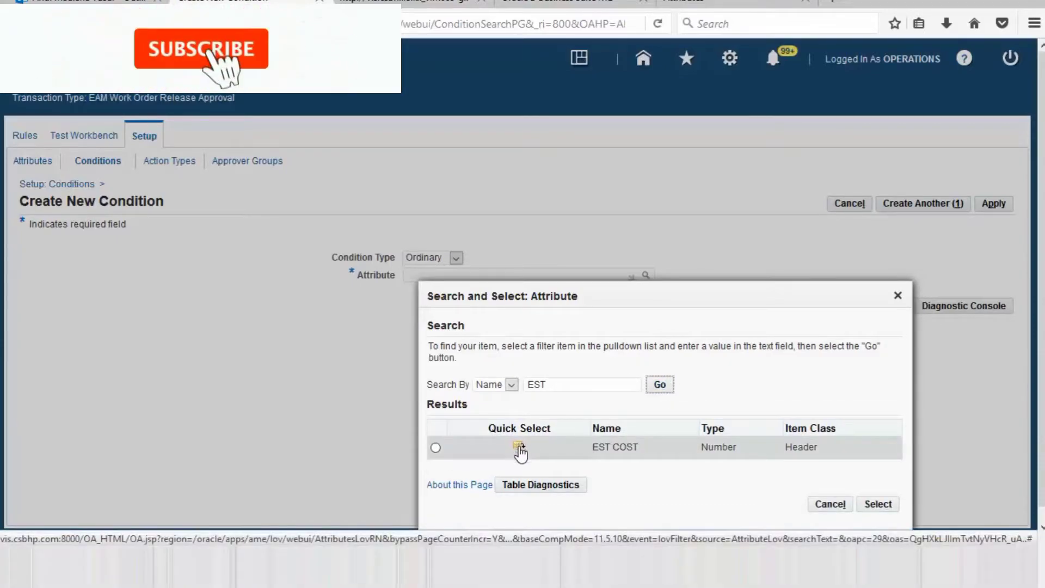
left_click(518, 446)
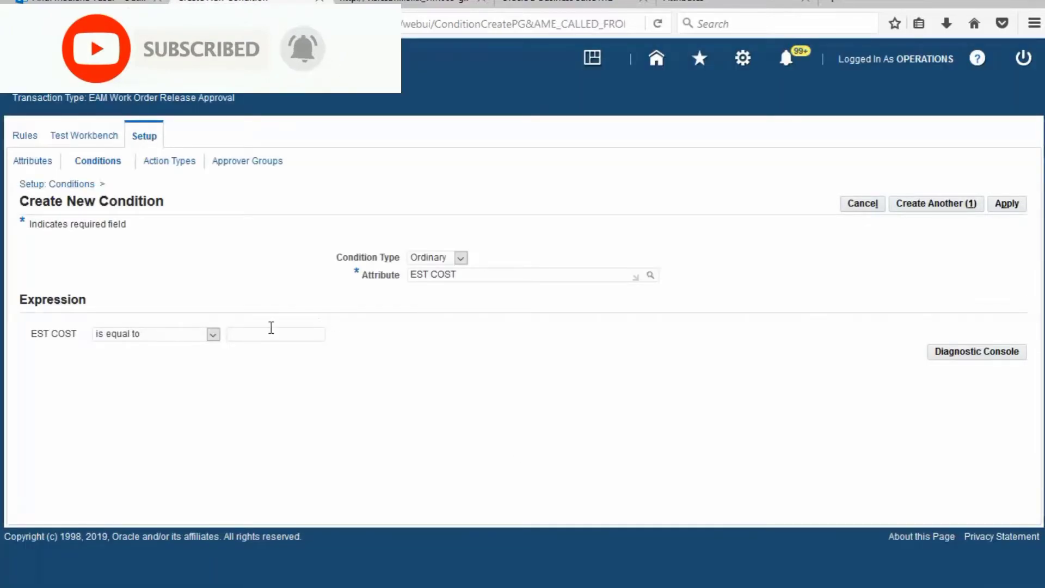
Step: Set the condition's lower bound to 'is greater than 0'
left_click(217, 336)
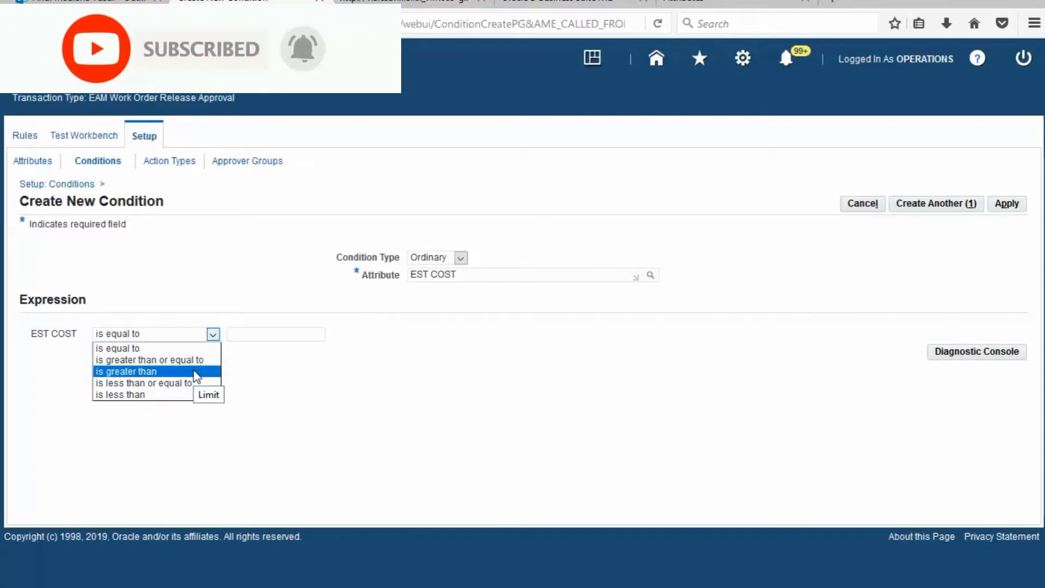
left_click(196, 372)
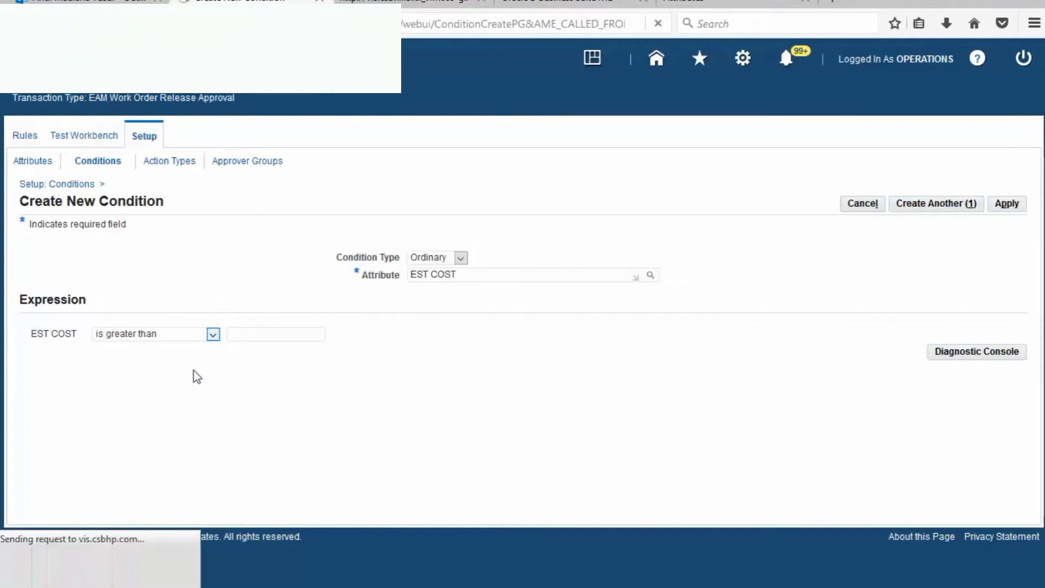
left_click(271, 334)
type("0")
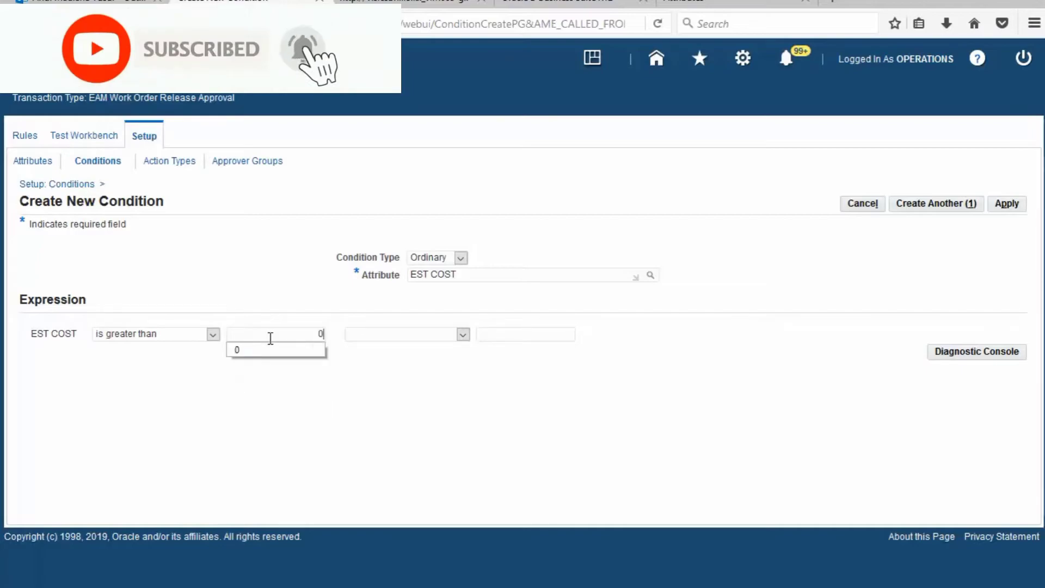
key("Tab")
Step: Add the upper bound 'and less than 100000' and apply the new EST COST condition
left_click(463, 334)
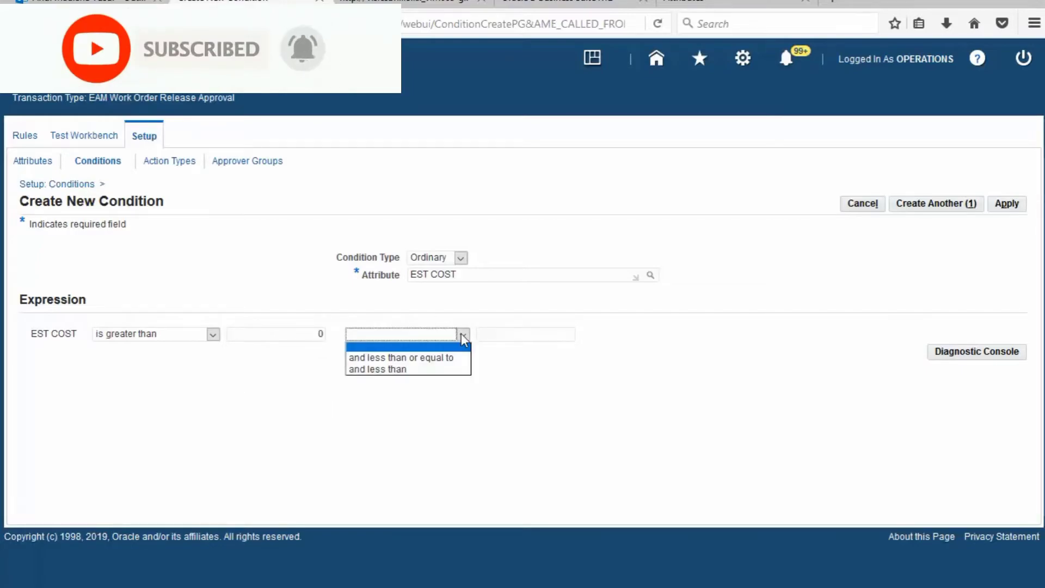
left_click(459, 361)
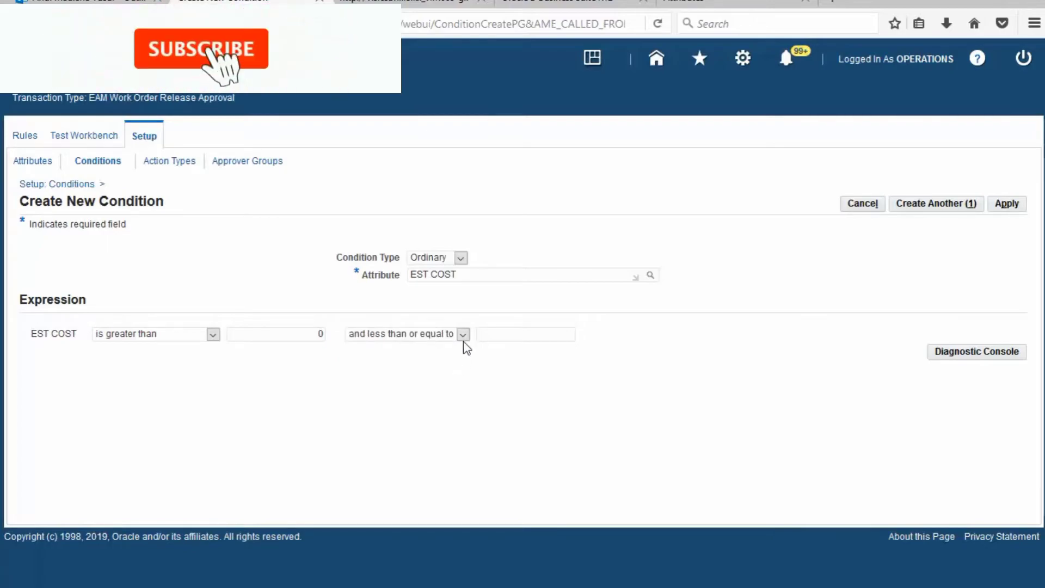
left_click(462, 334)
left_click(447, 370)
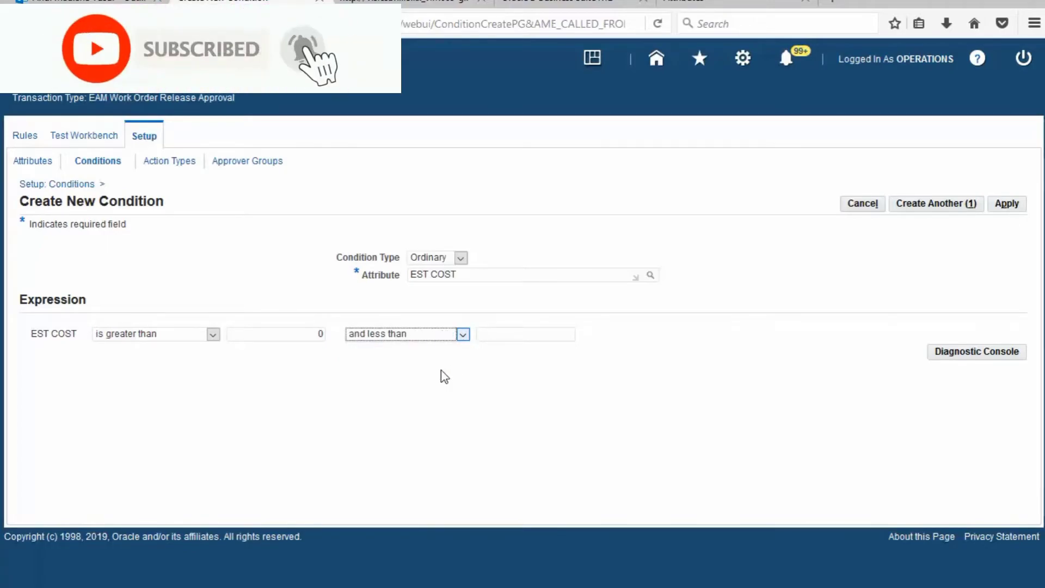
left_click(495, 338)
type("1000")
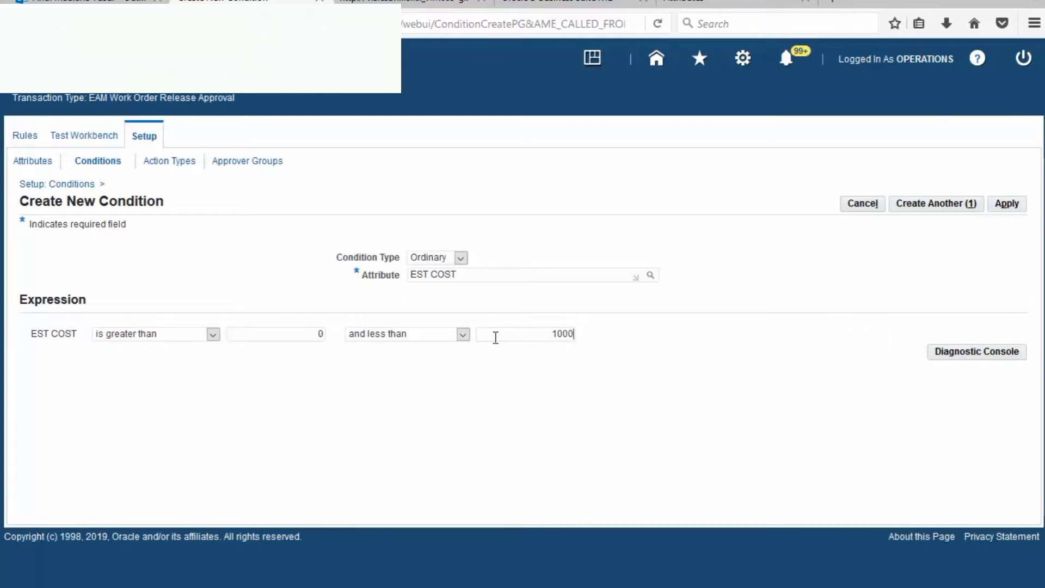
type("00")
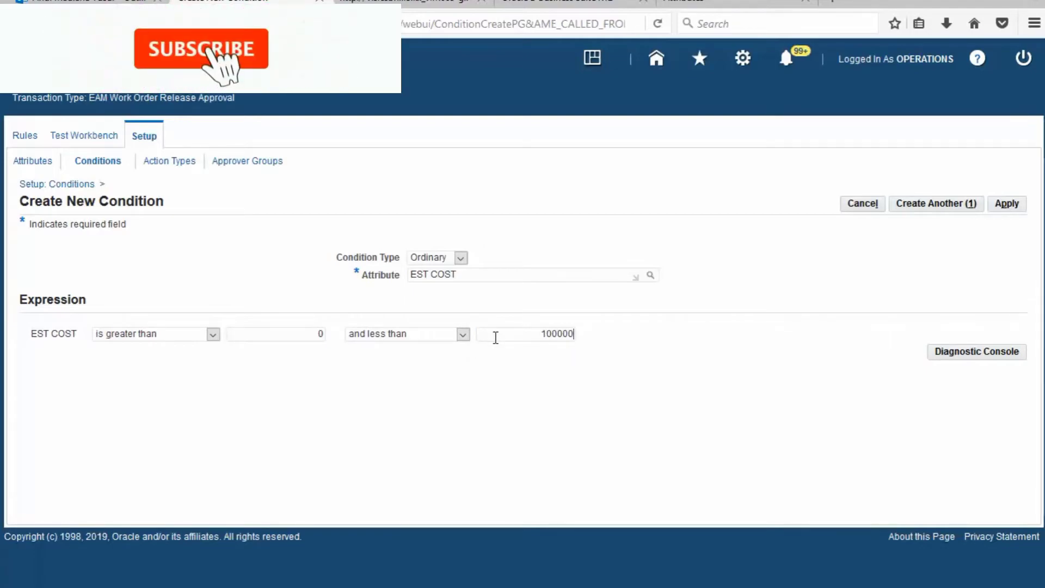
type("1")
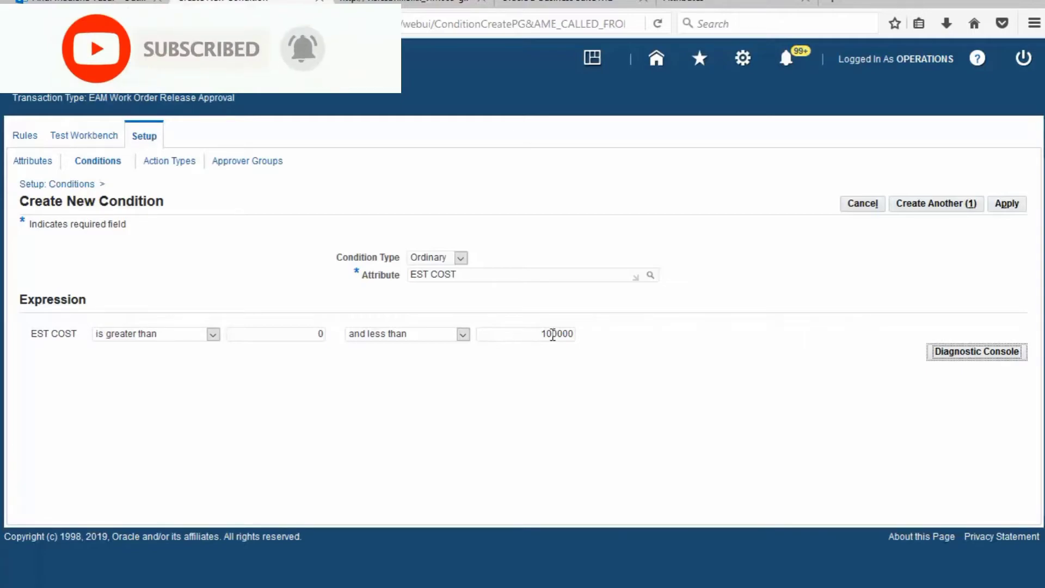
left_click(1004, 207)
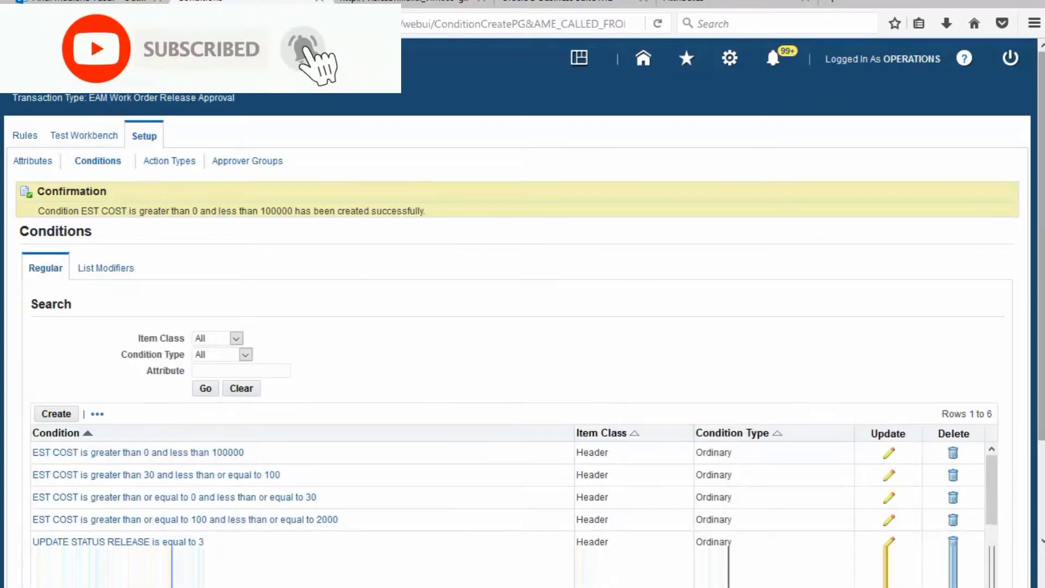
scroll(523, 313, "down", 2)
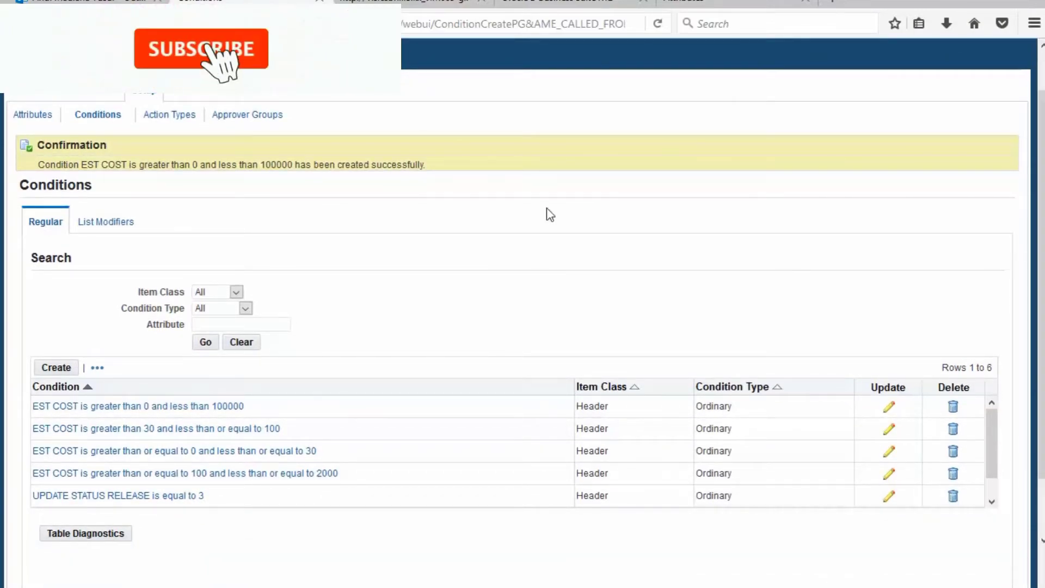
Step: Review the Action Types list, then go to the Approver Groups setup
left_click(183, 120)
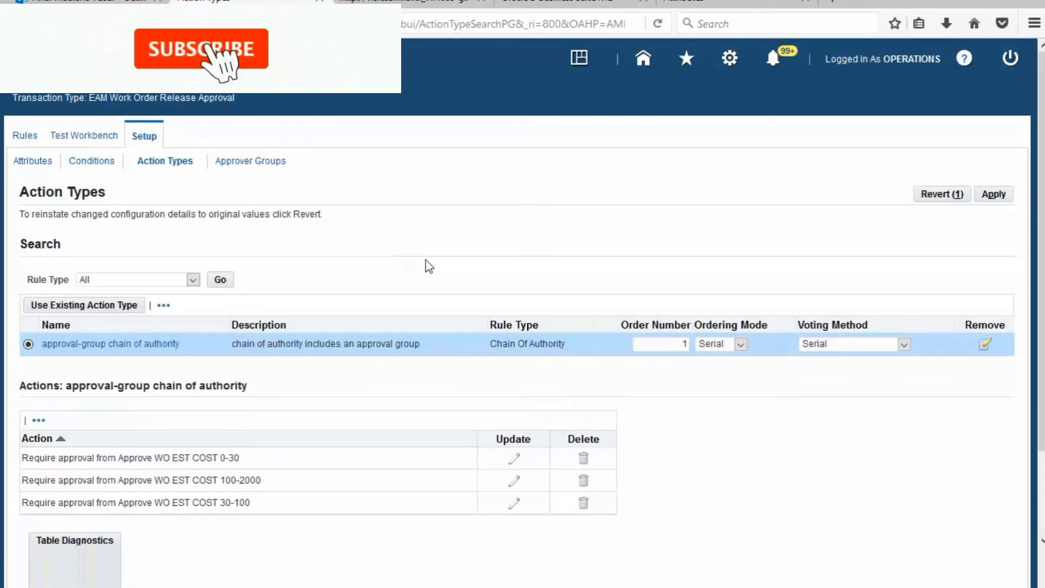
scroll(522, 313, "down", 1)
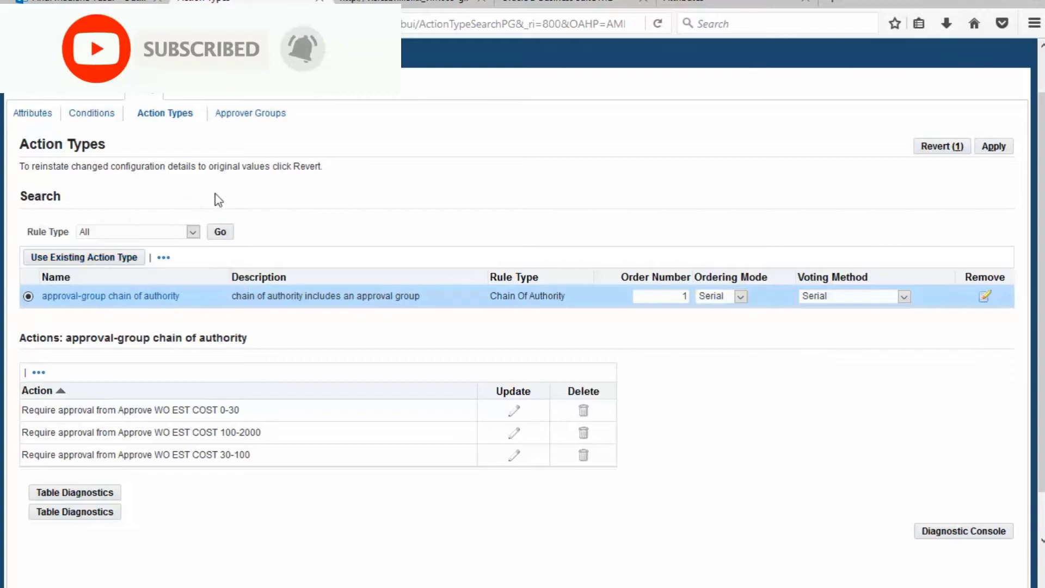
left_click(259, 125)
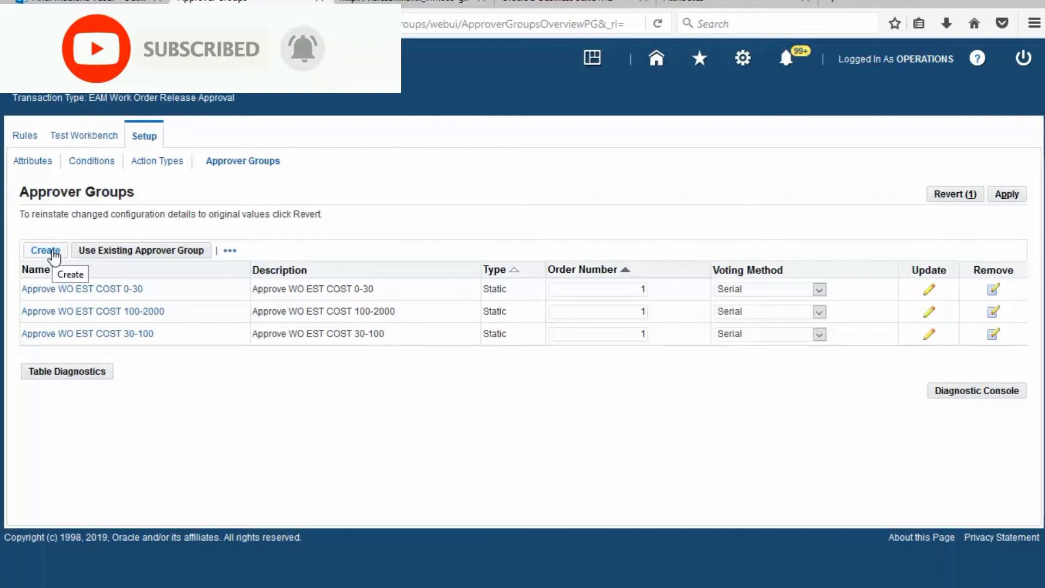
Step: Create a new approver group named 'Approve WO EST COST 0-100000'
left_click(53, 252)
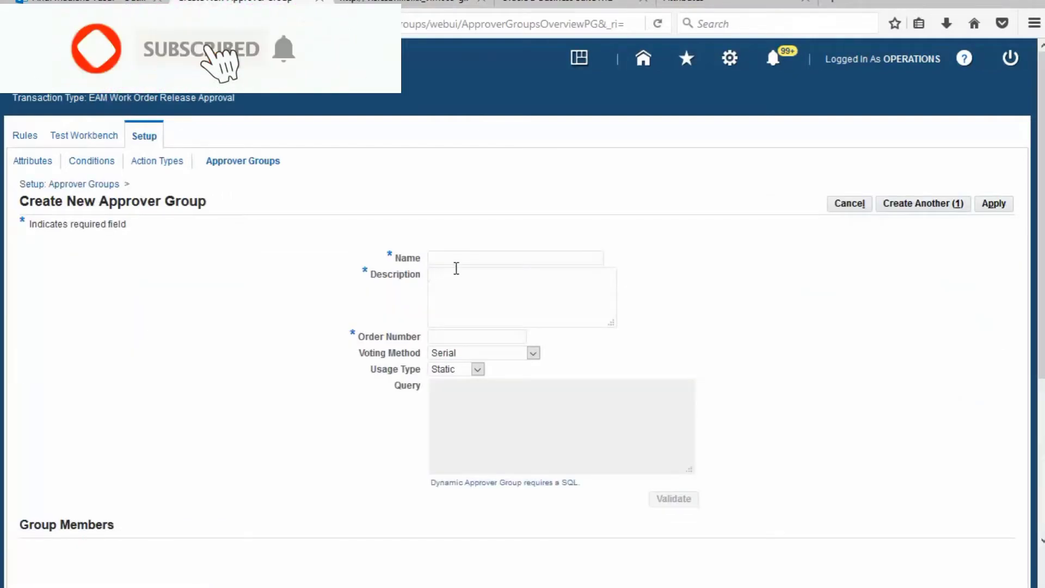
left_click(459, 273)
left_click(457, 259)
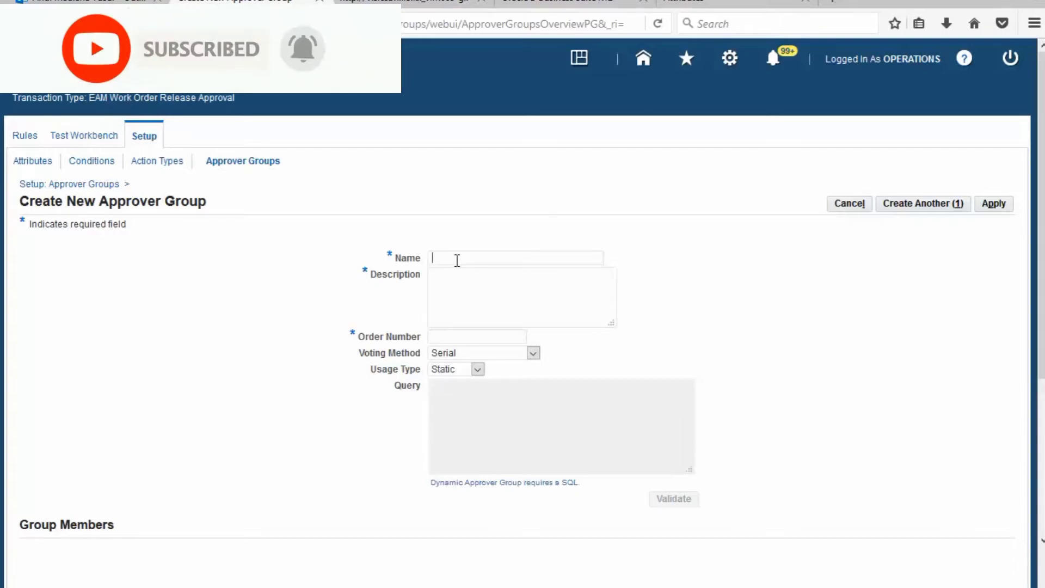
type("APP")
key("Down")
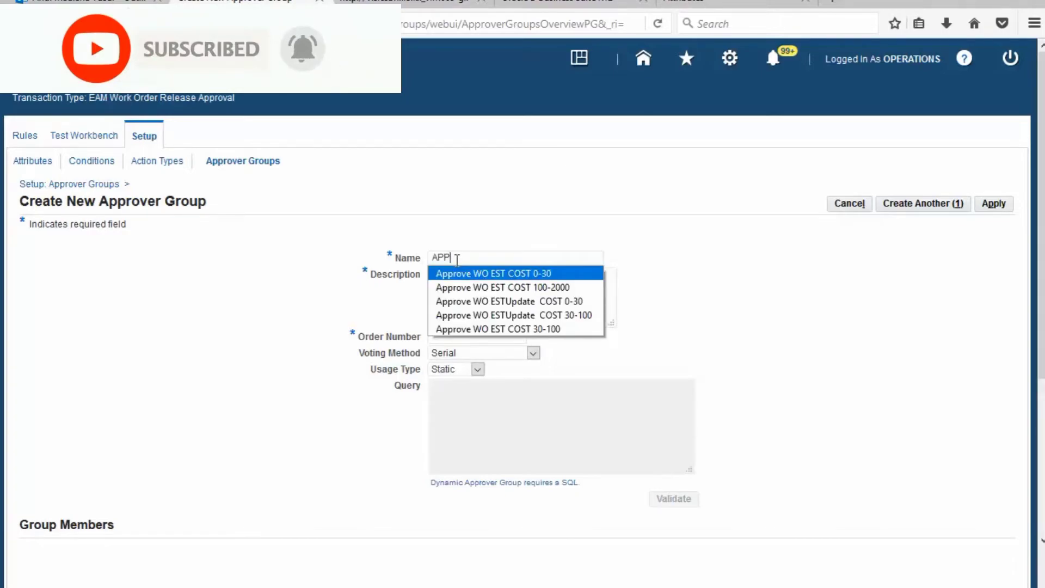
key("Return")
left_click(578, 258)
key("BackSpace")
key("BackSpace")
type("10")
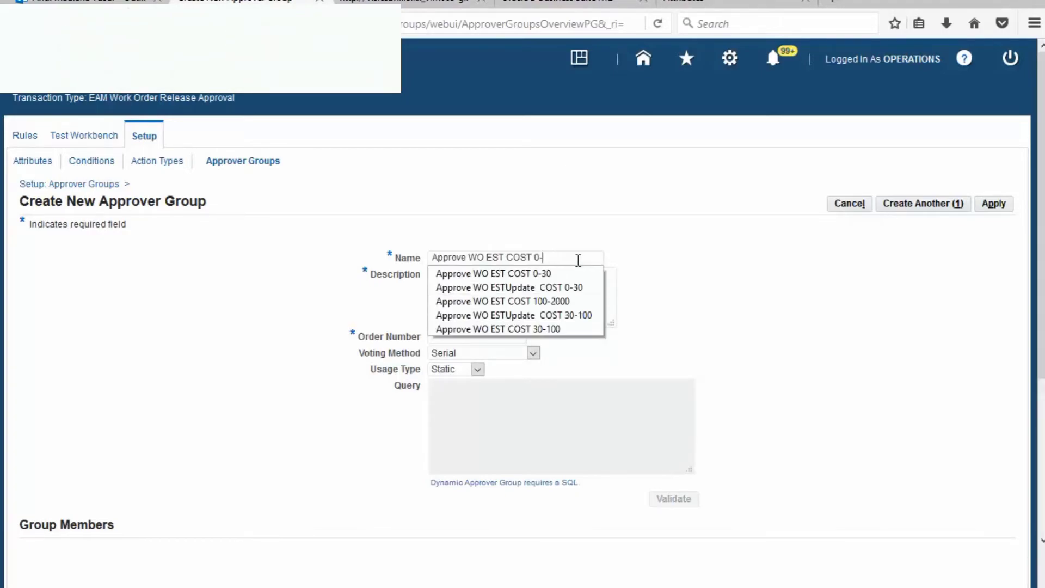
type("0000")
left_click_drag(577, 259, 341, 288)
key("ctrl+c")
Step: Copy the group name into the description and set order number 1
left_click(457, 292)
key("ctrl+v")
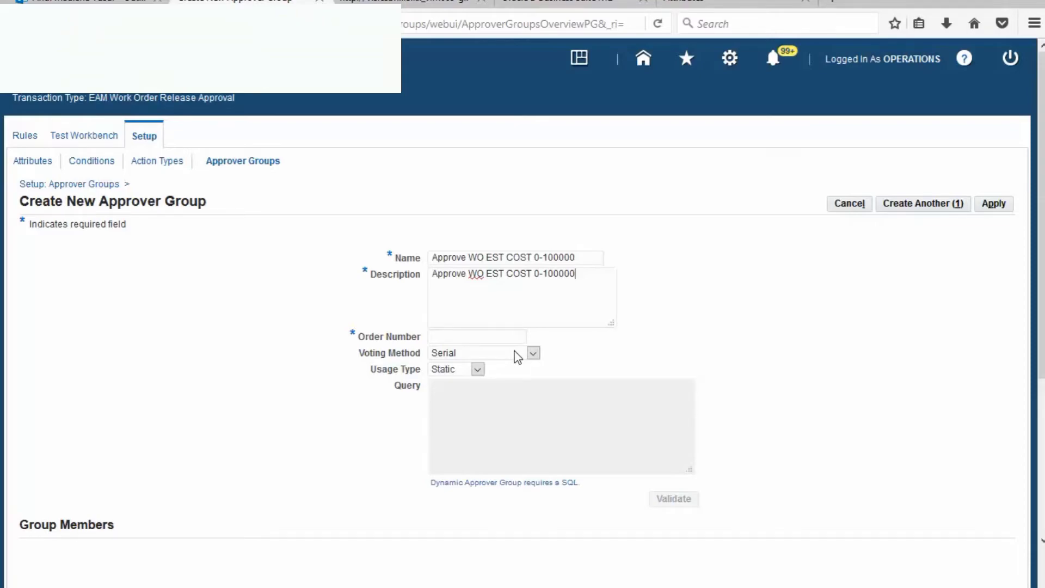
left_click(471, 338)
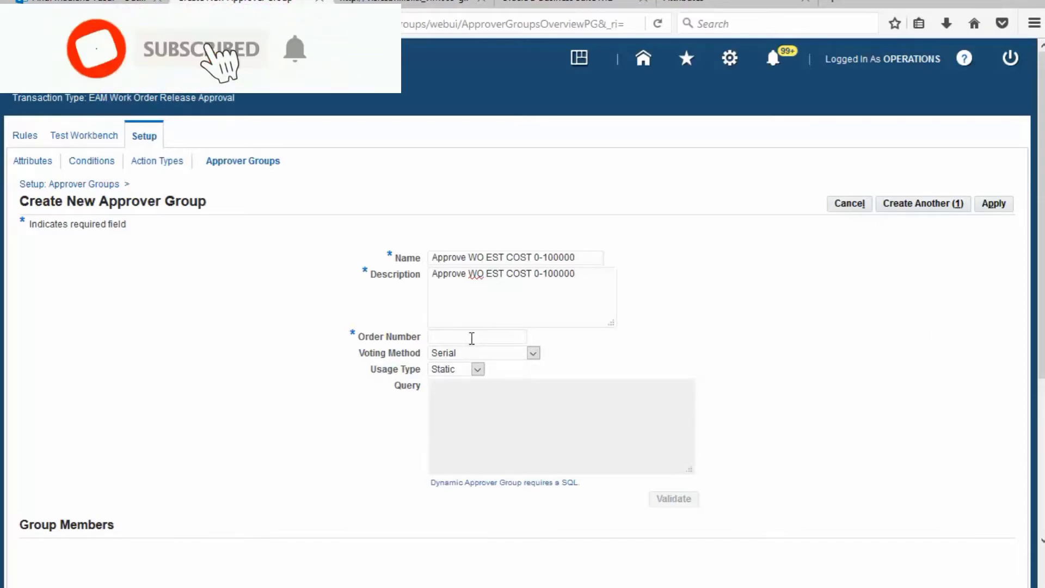
type("1")
key("Tab")
scroll(788, 310, "down", 3)
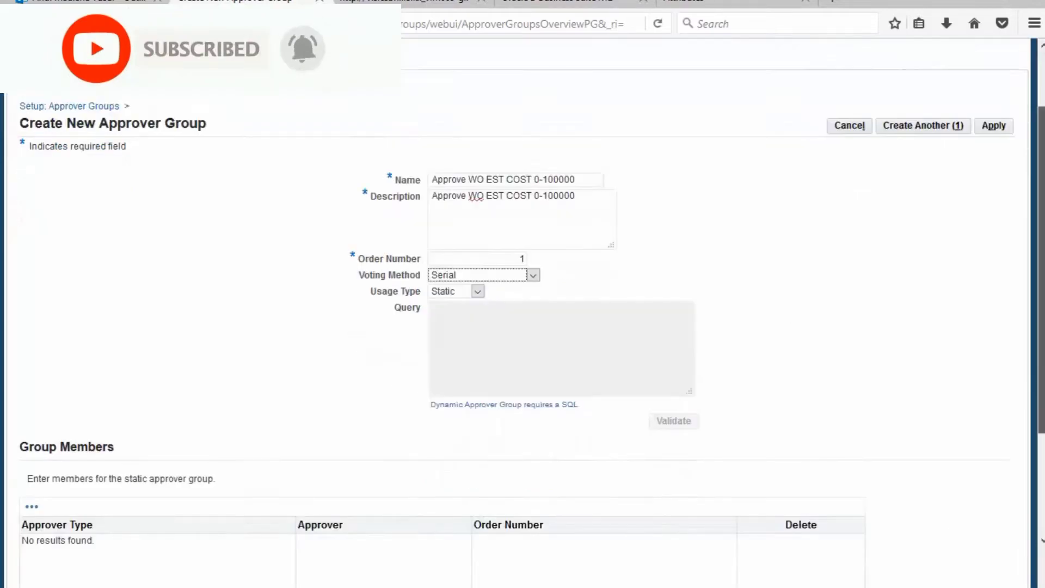
Step: Add a member row to the approver group with Approver Type set to HR People
left_click(92, 489)
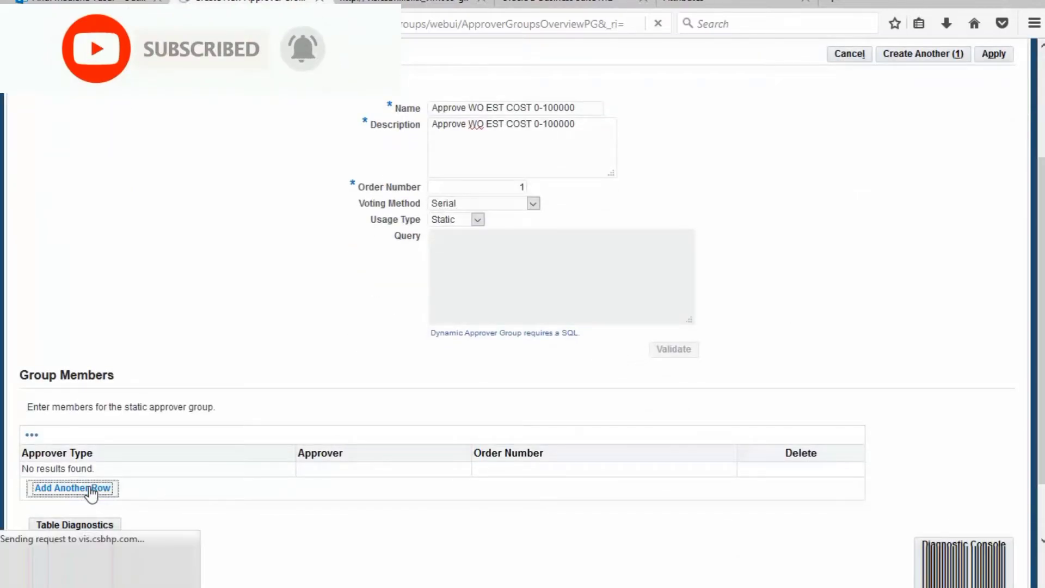
left_click(88, 473)
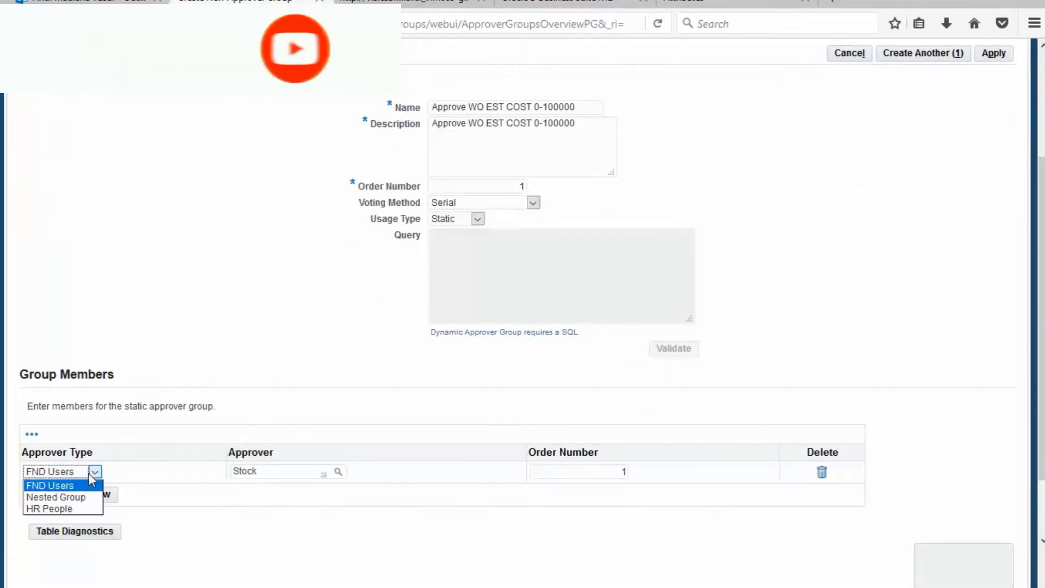
left_click(77, 509)
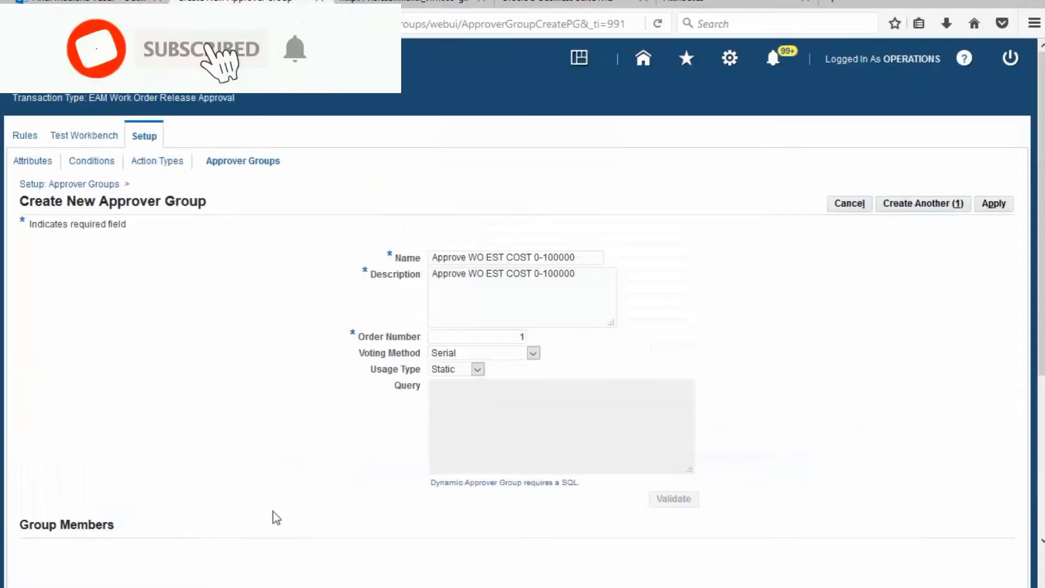
scroll(273, 517, "down", 5)
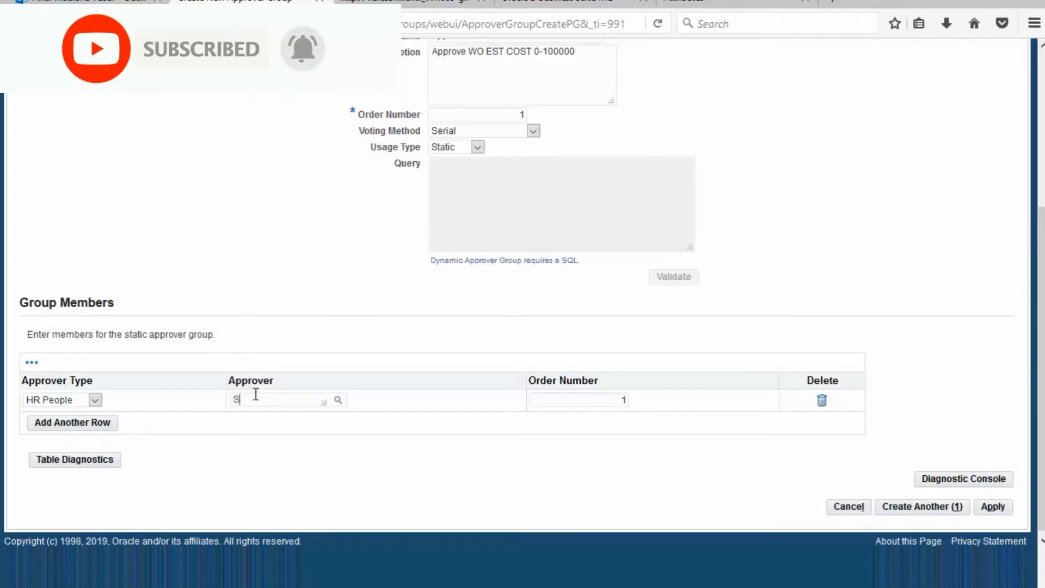
Step: Search for the approving person by name, select them as the member, and apply the group
left_click(256, 394)
type("Sto")
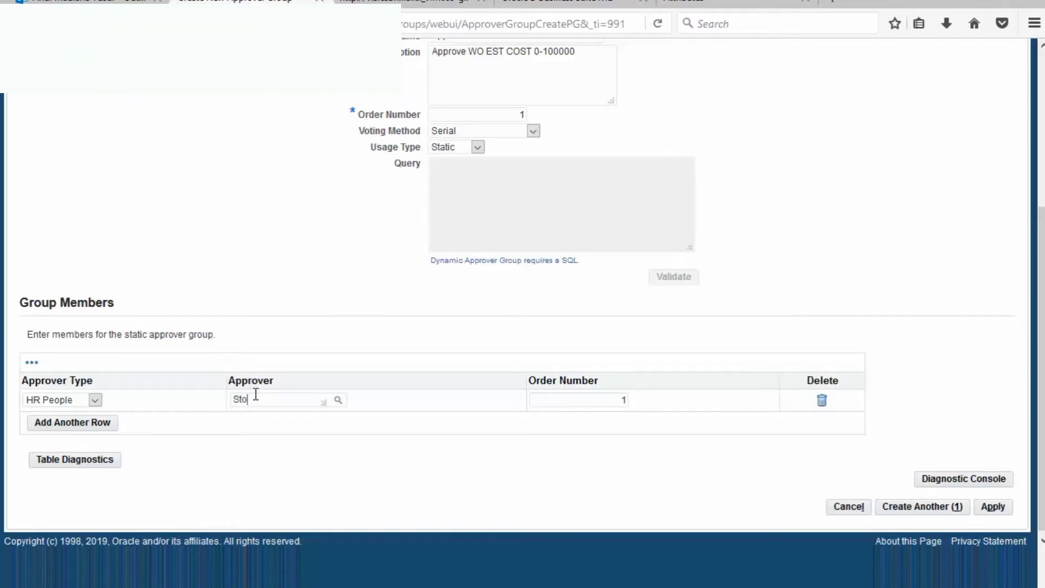
type("ck")
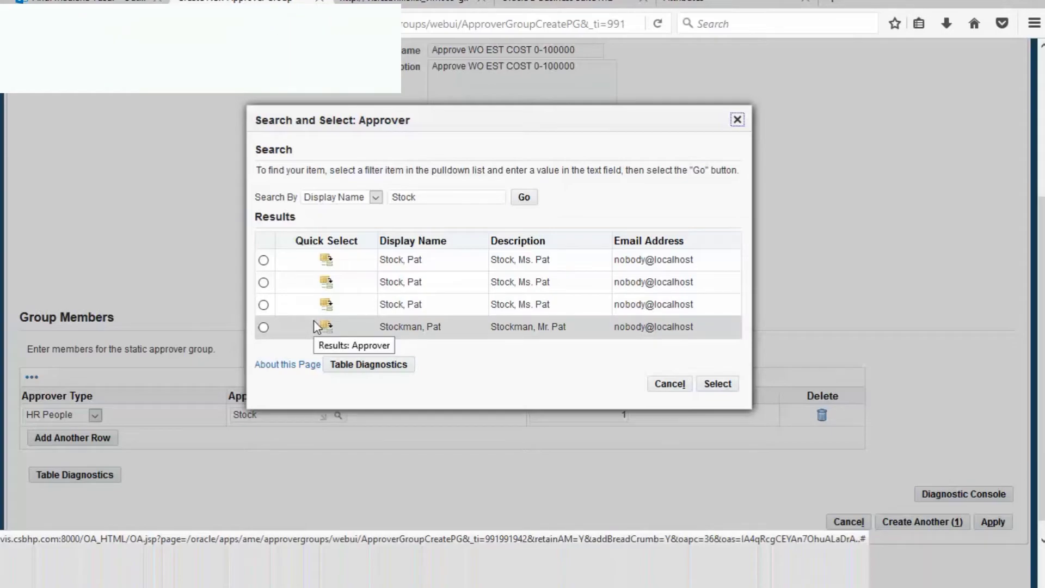
left_click(326, 281)
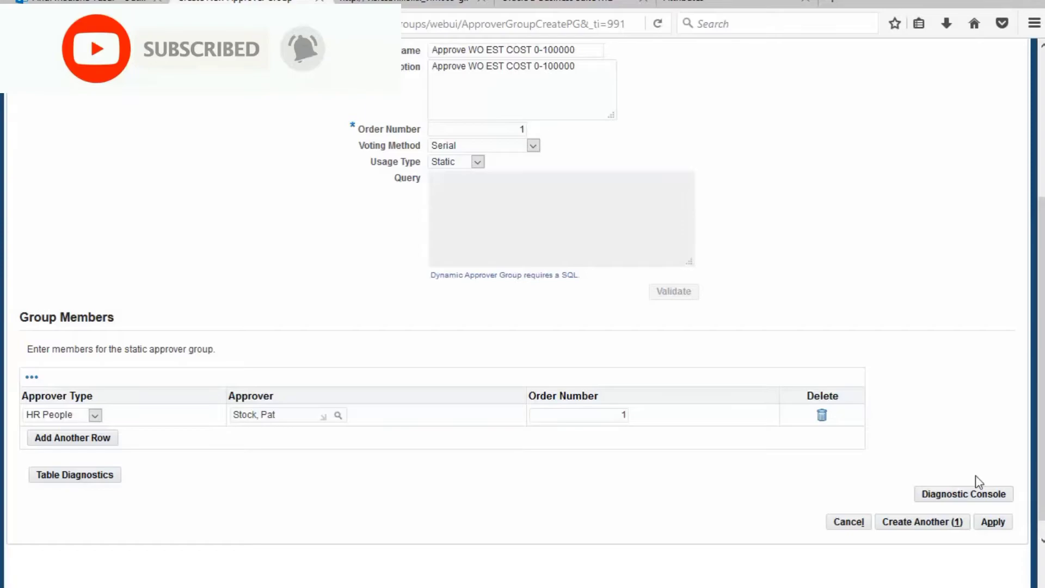
scroll(1001, 354, "up", 4)
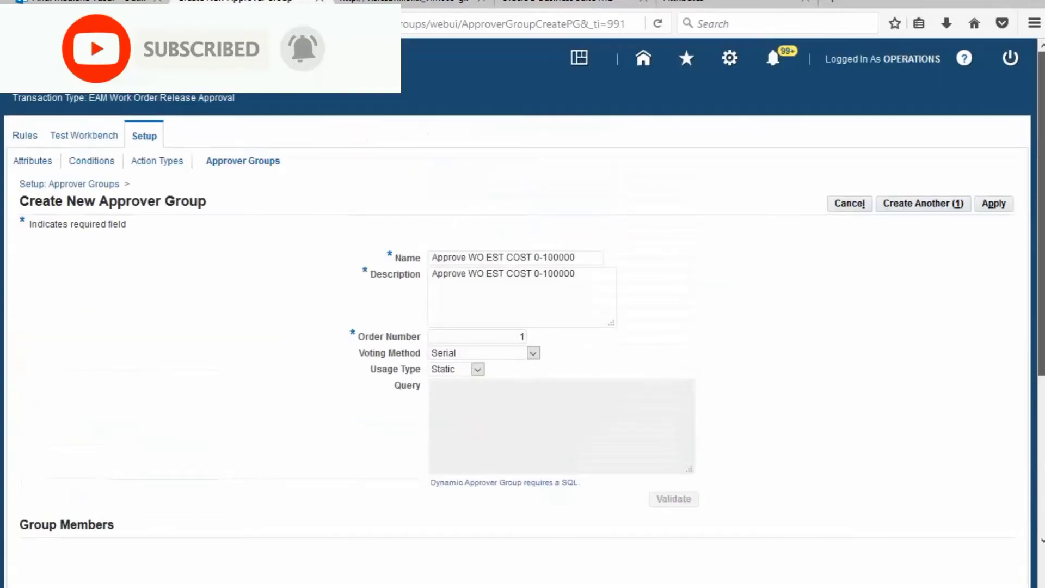
left_click(997, 212)
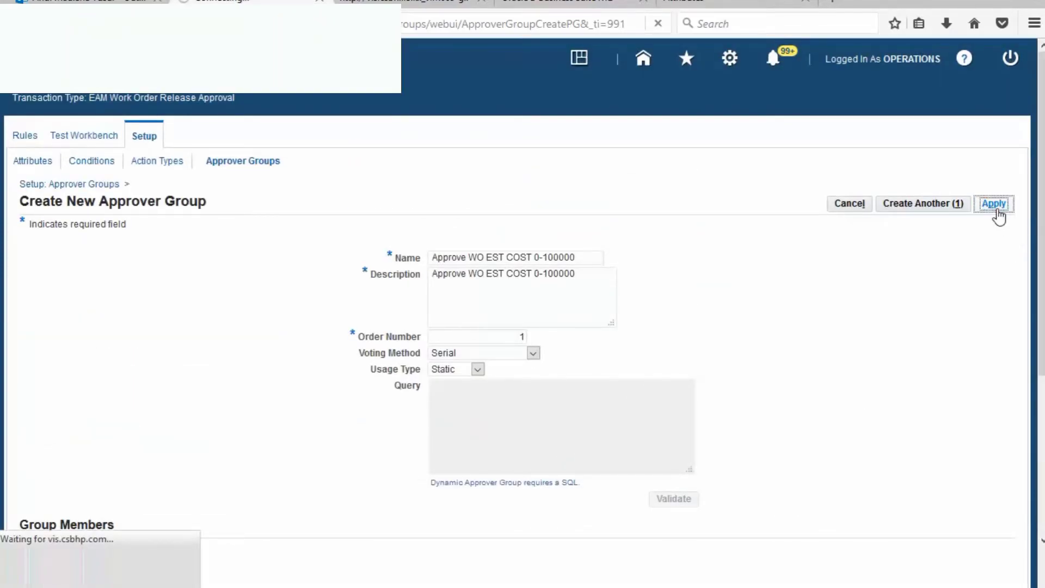
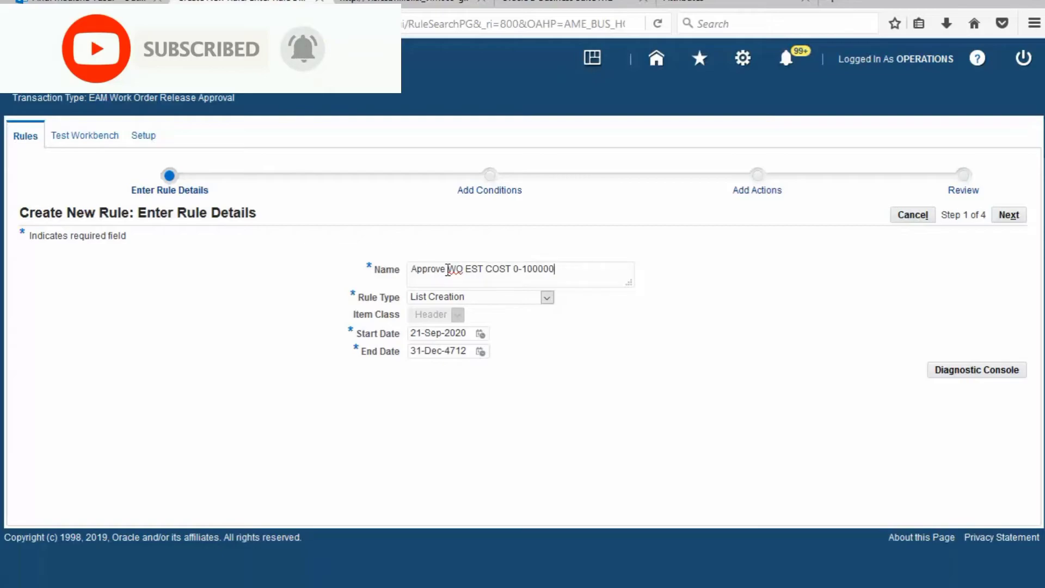
Step: Correct the rule name to 'Approval WO EST COST 0-100000' and advance to the conditions step
left_click(446, 269)
key("BackSpace")
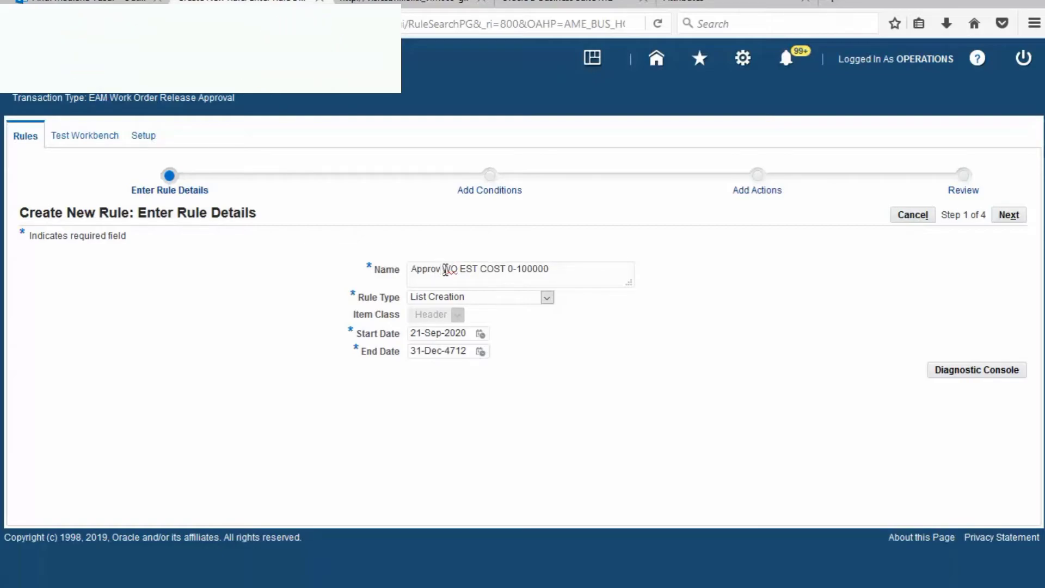
type("al")
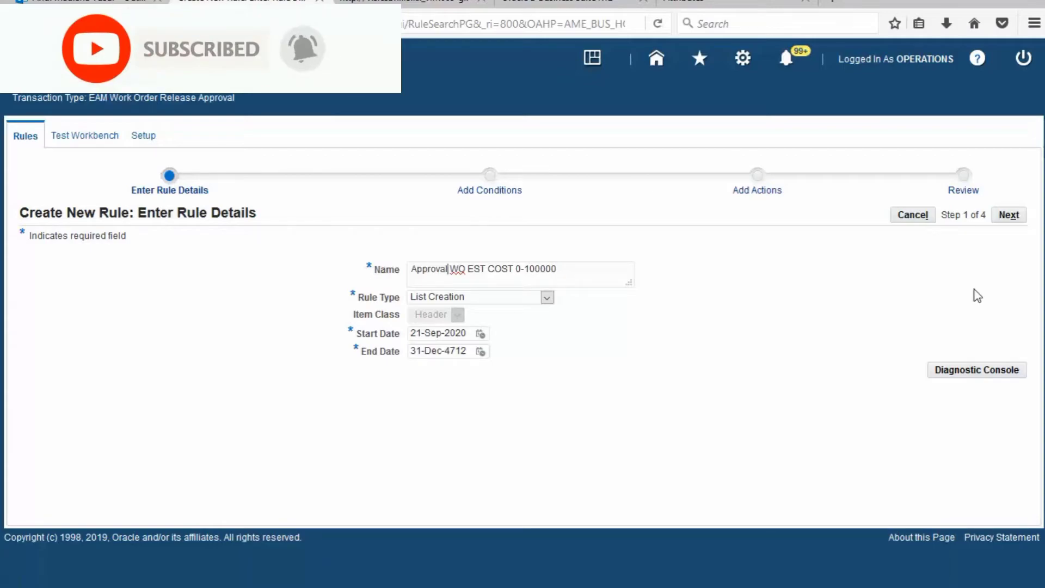
left_click(1008, 217)
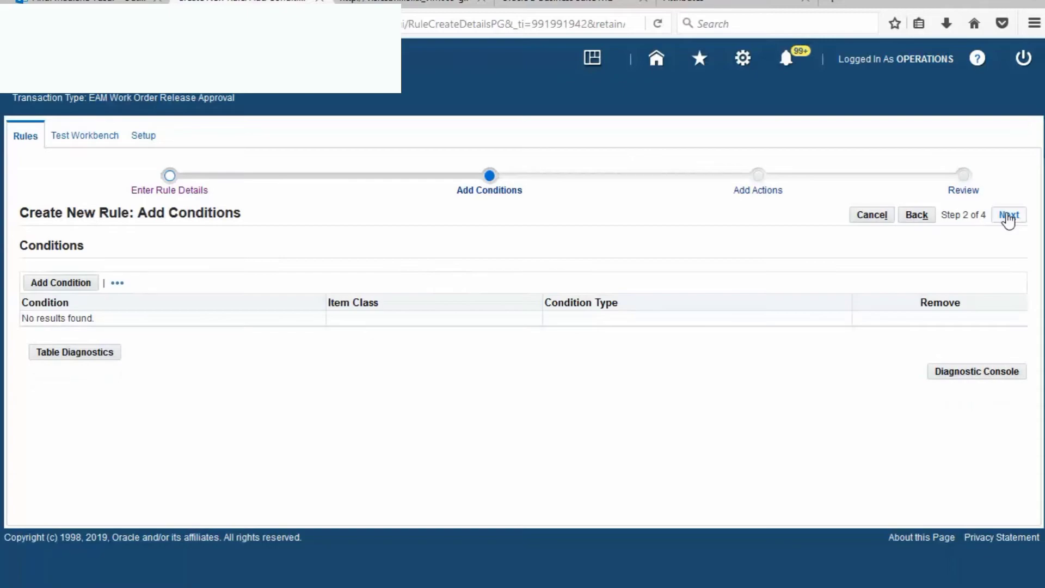
Step: Add the EST COST 0–100000 condition to the rule and move on to actions
left_click(75, 287)
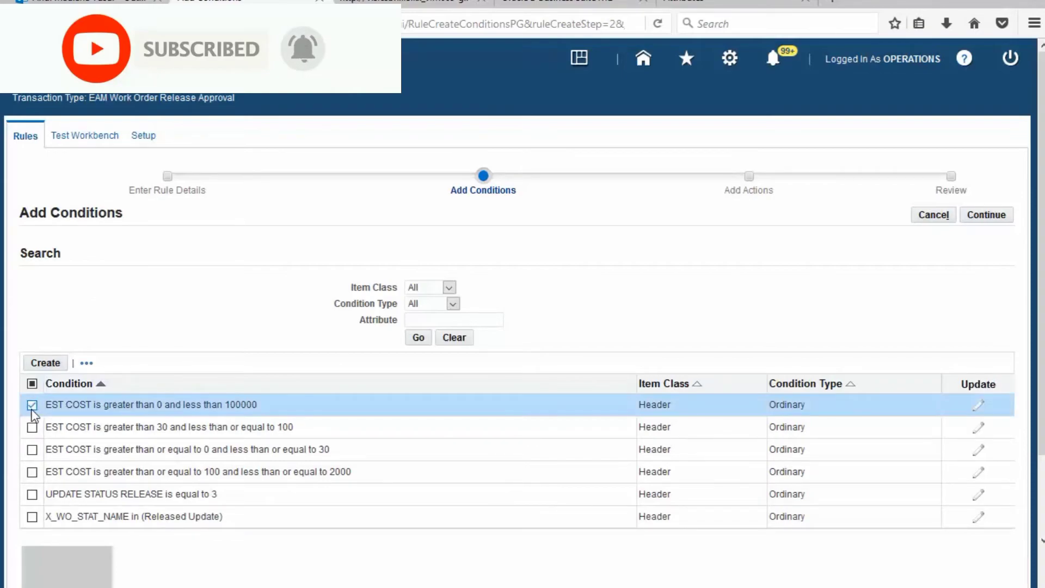
left_click(977, 217)
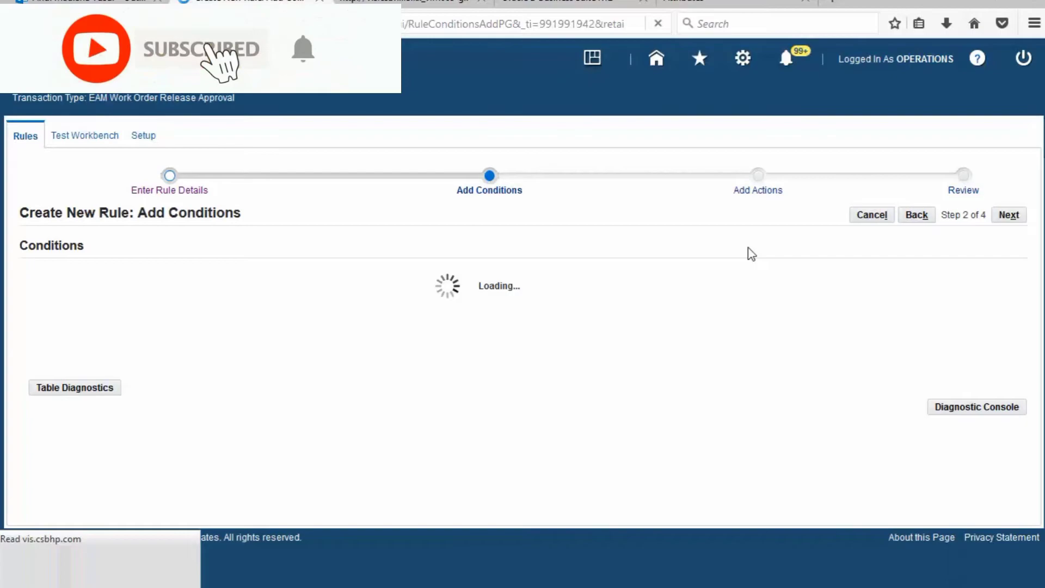
left_click(1015, 220)
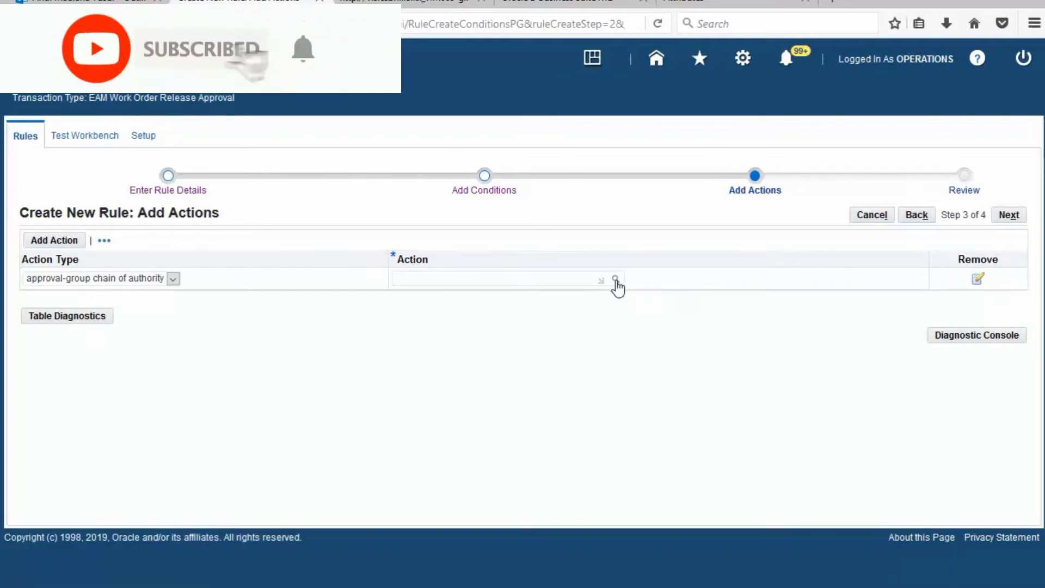
Step: Set the rule's action to require approval from Approve WO EST COST 0-100000
left_click(615, 280)
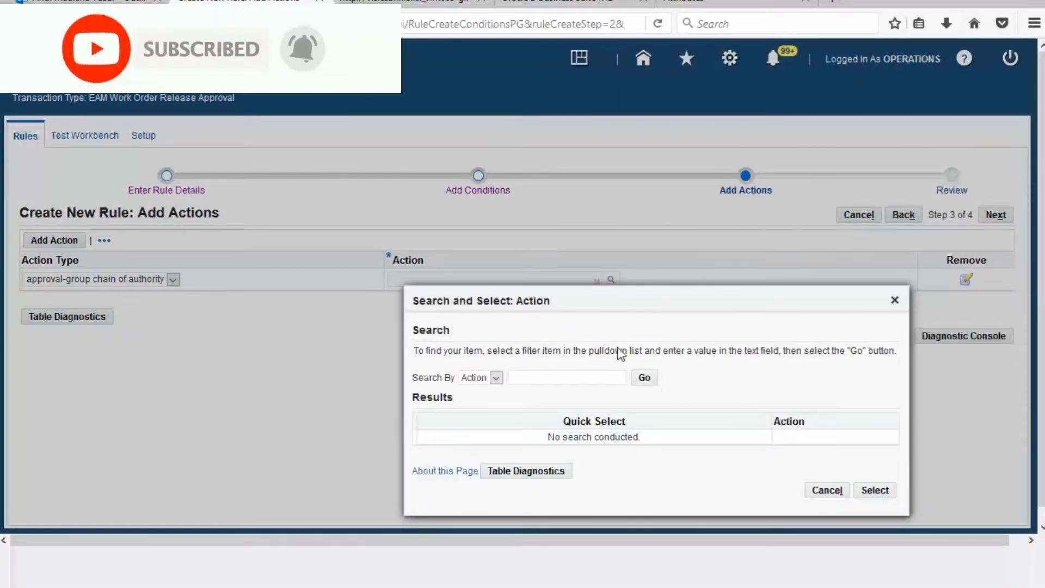
left_click(643, 379)
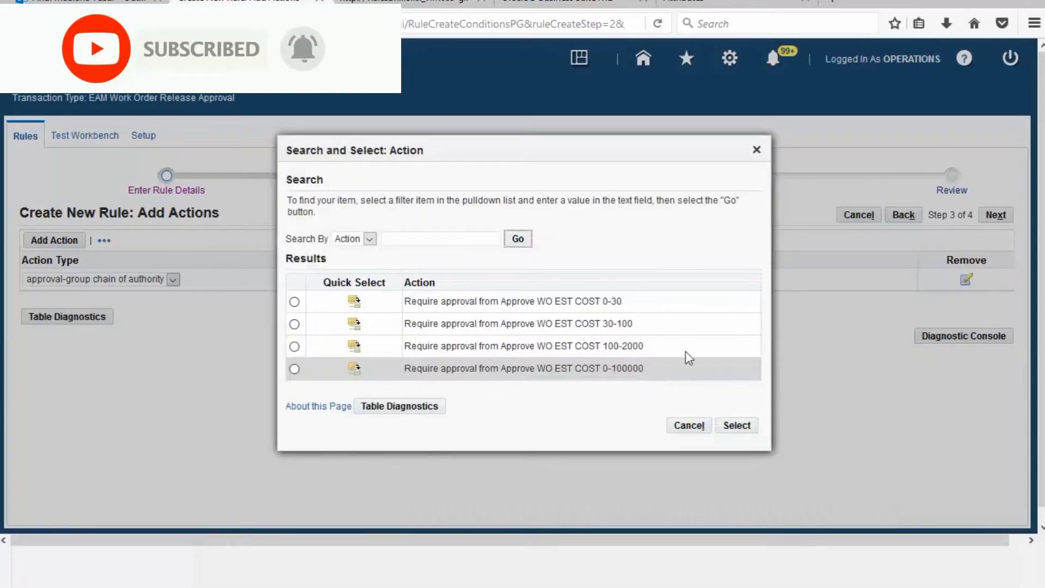
left_click(354, 367)
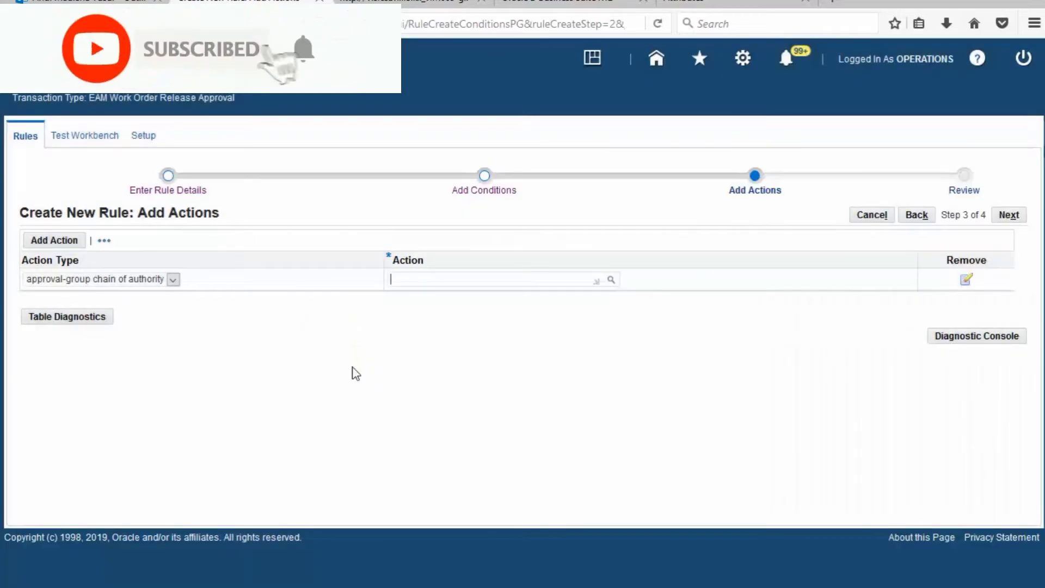
Step: Review the rule Approval WO EST COST 0-100000 and finish creating it
left_click(1001, 222)
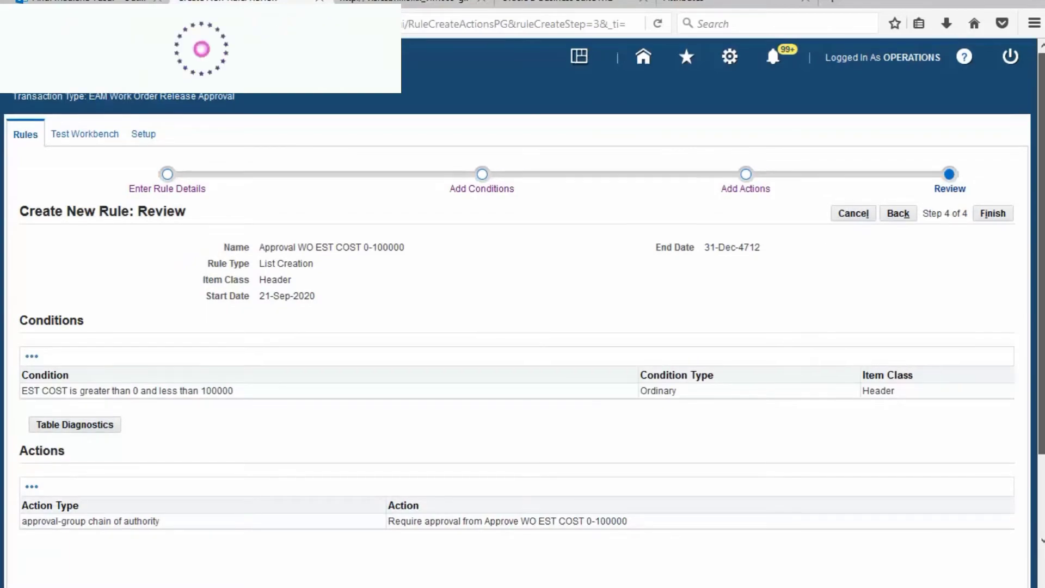
scroll(522, 327, "down", 3)
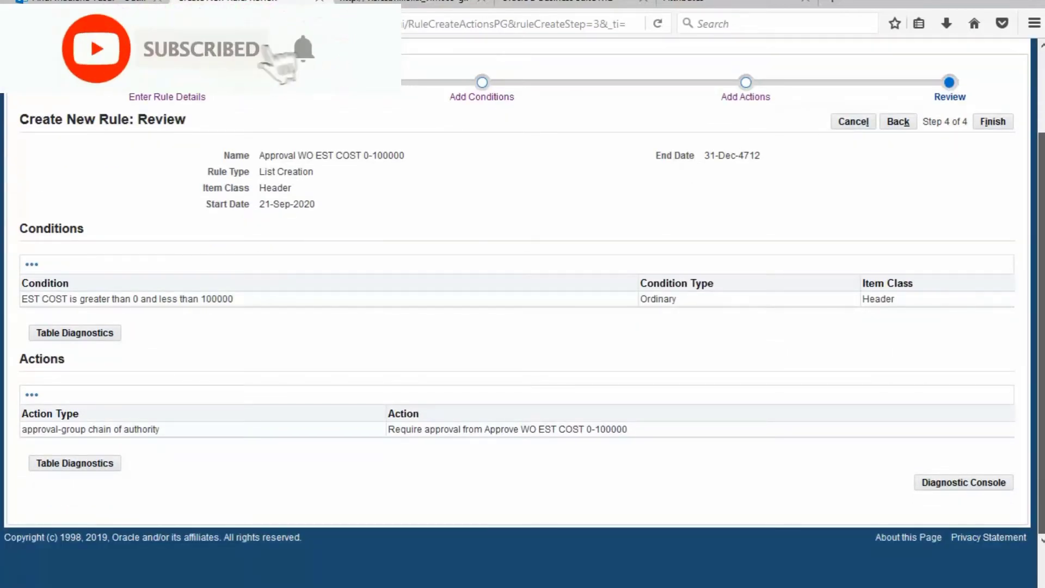
scroll(523, 326, "up", 1)
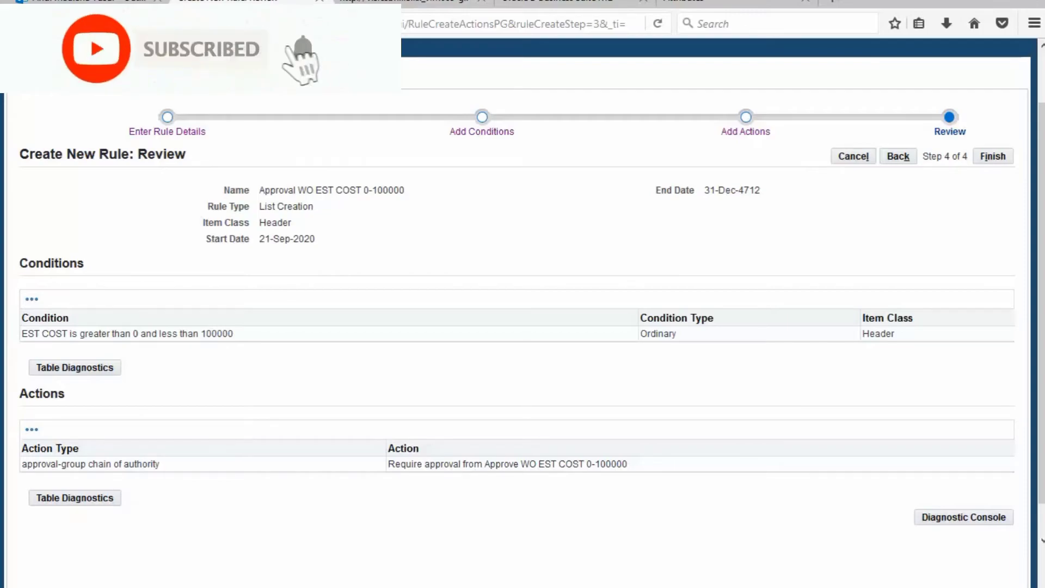
left_click(986, 159)
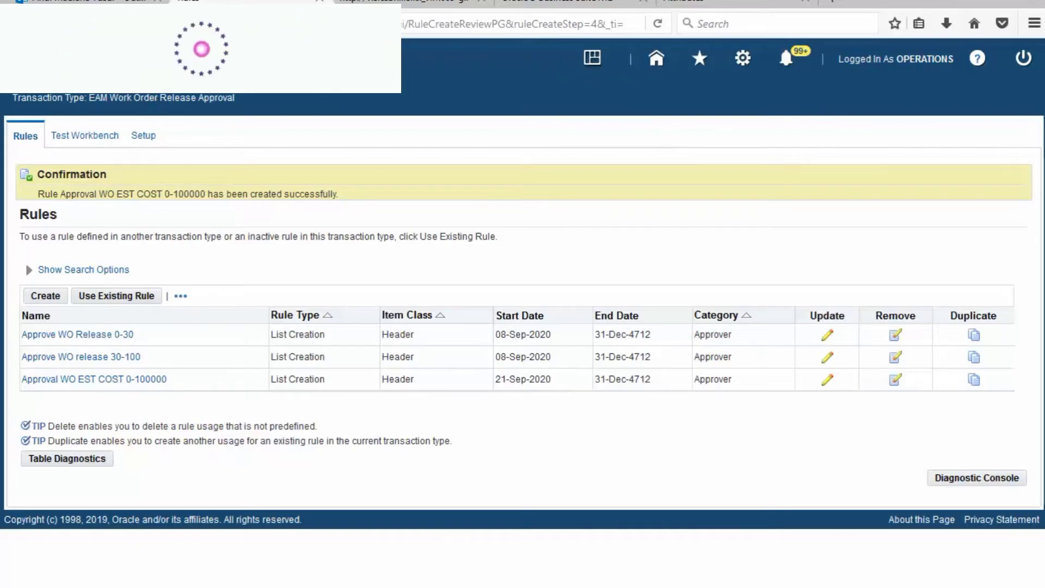
Step: Switch to Maintenance Home under the Maintenance Super User, Vision Operations responsibility
left_click(14, 57)
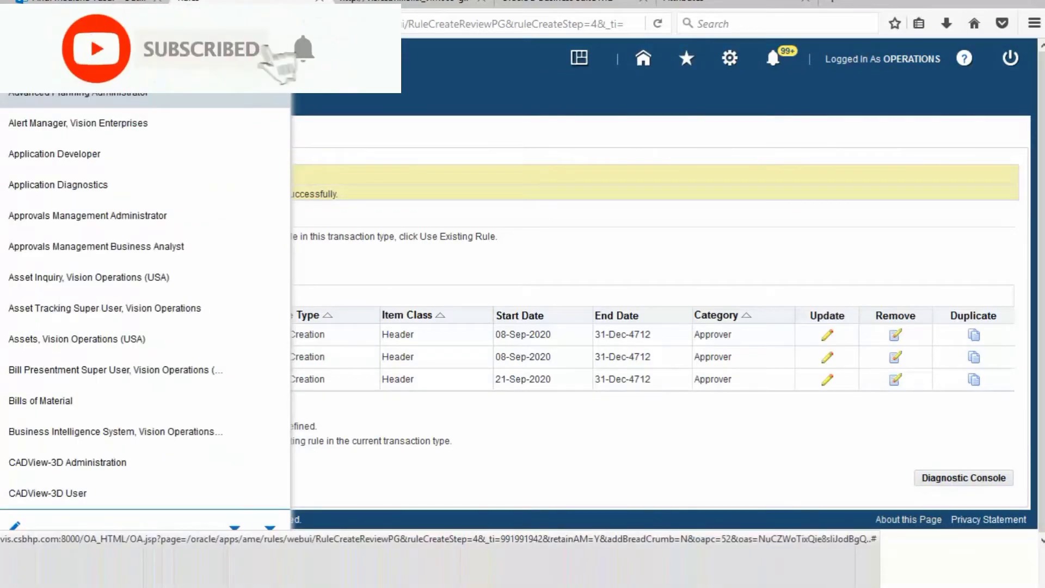
key("Down")
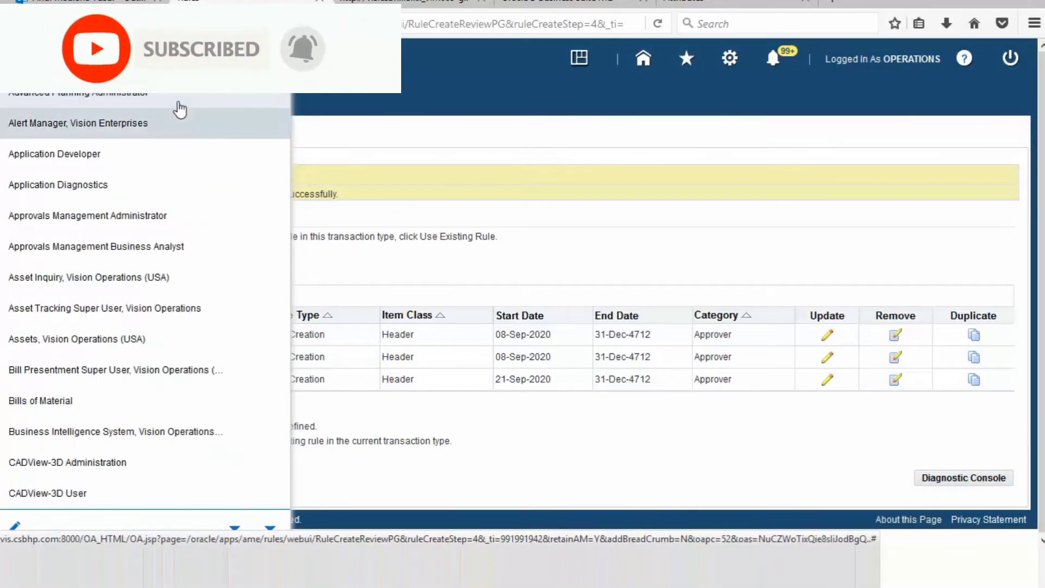
key("Down")
key("m")
key("Down")
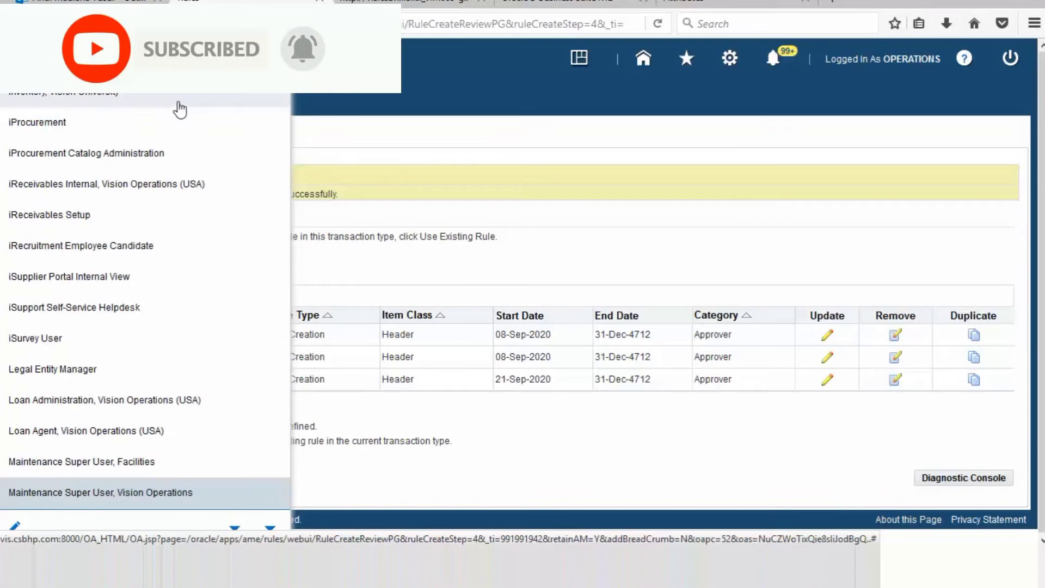
key("Return")
key("Return")
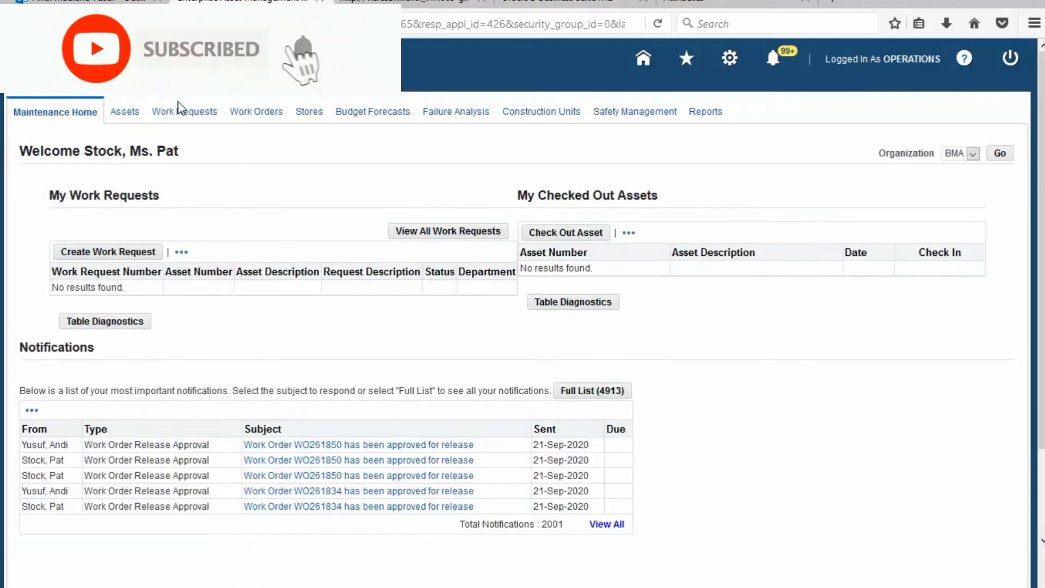
Step: Set the organization to EM1 and go to the Work Orders page
left_click(974, 157)
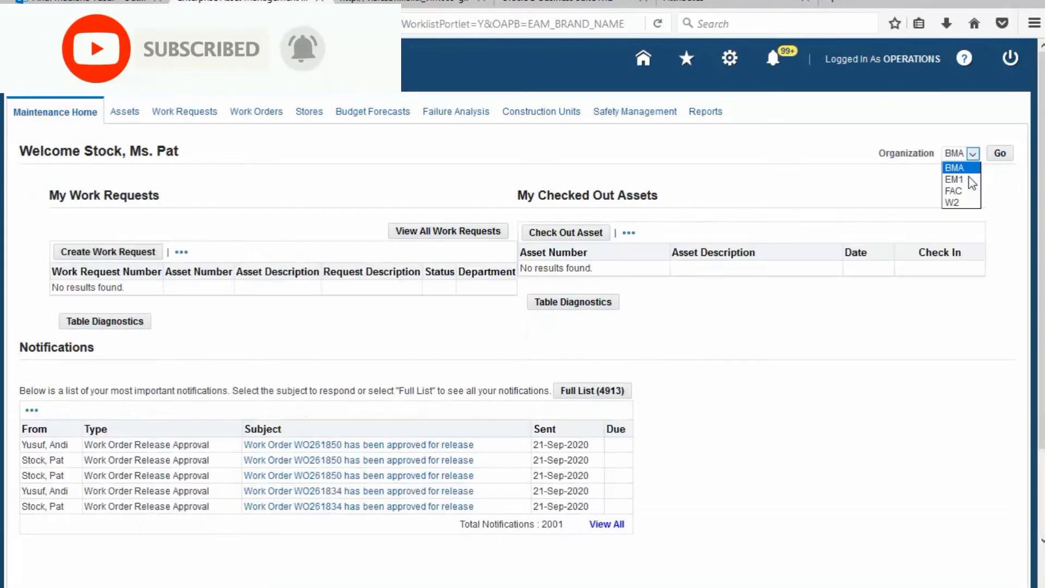
left_click(972, 181)
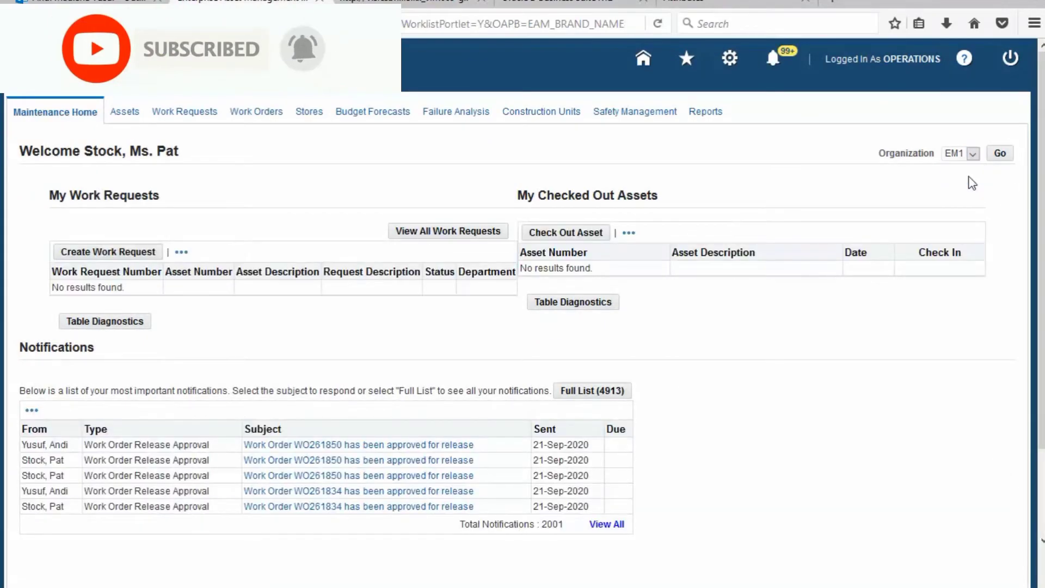
left_click(1003, 154)
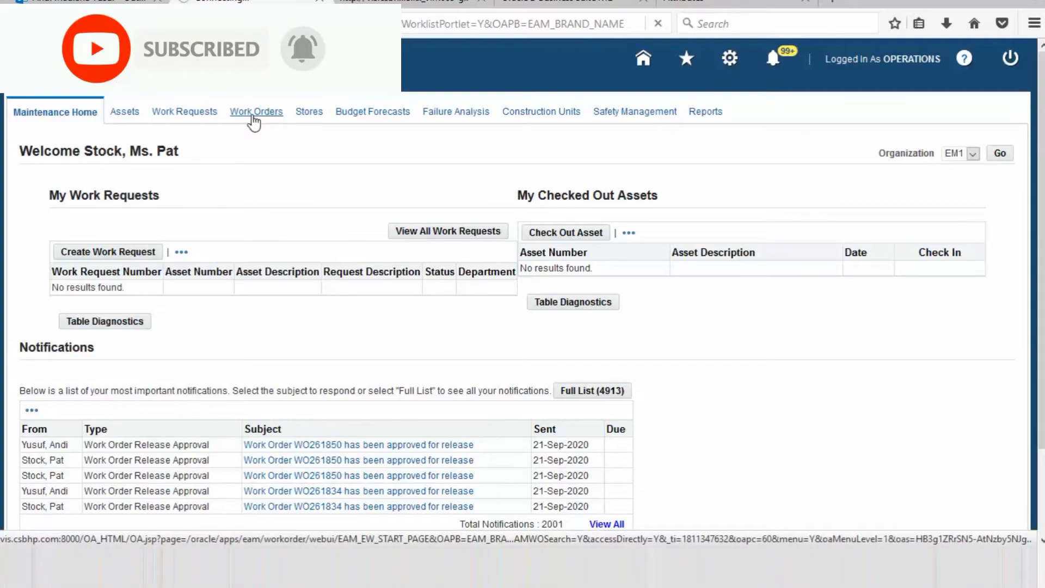
left_click(253, 119)
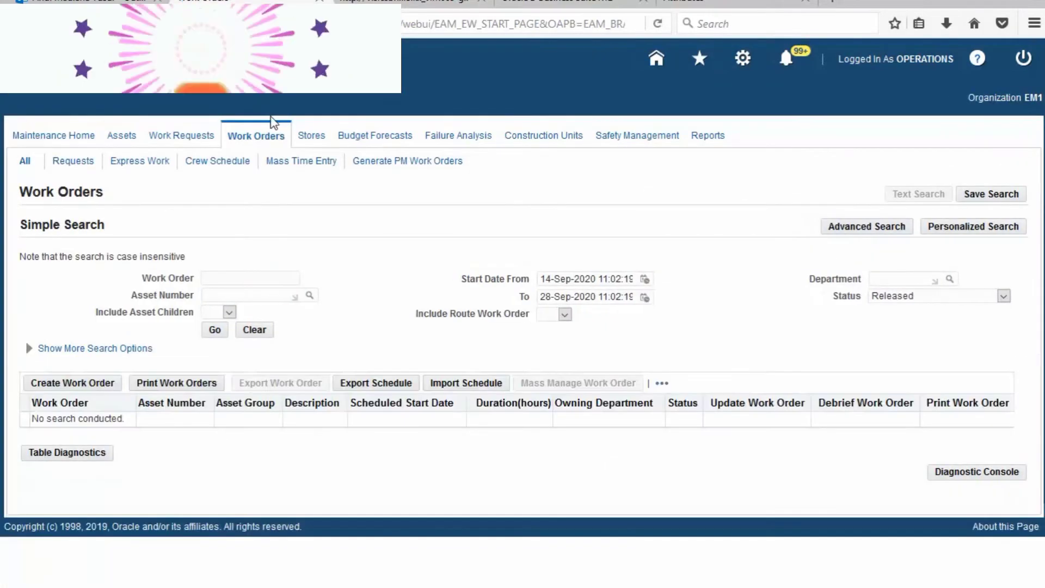
Step: Start a new work order for asset DTF35001
left_click(100, 393)
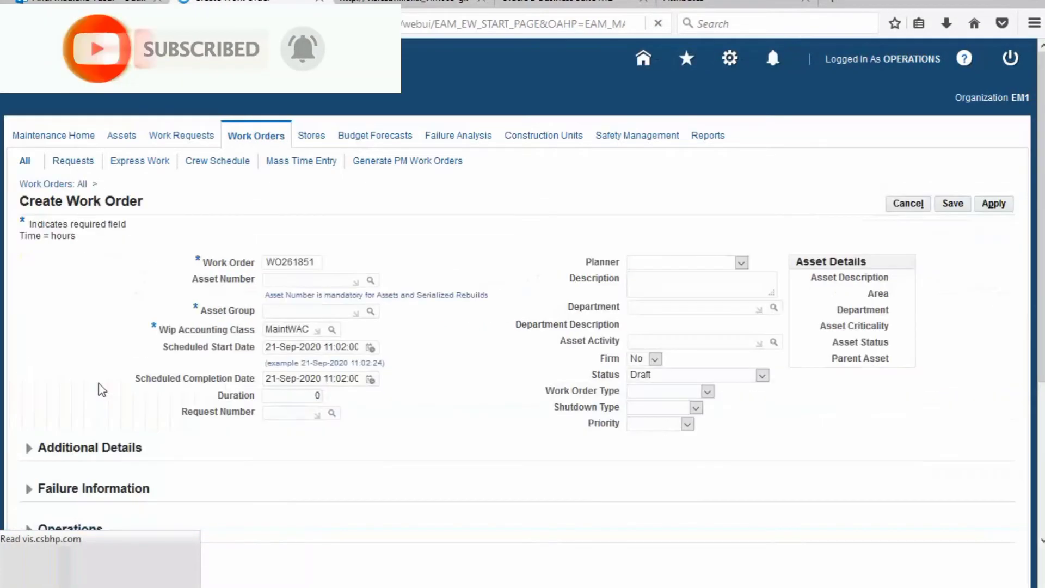
left_click(304, 282)
type("d")
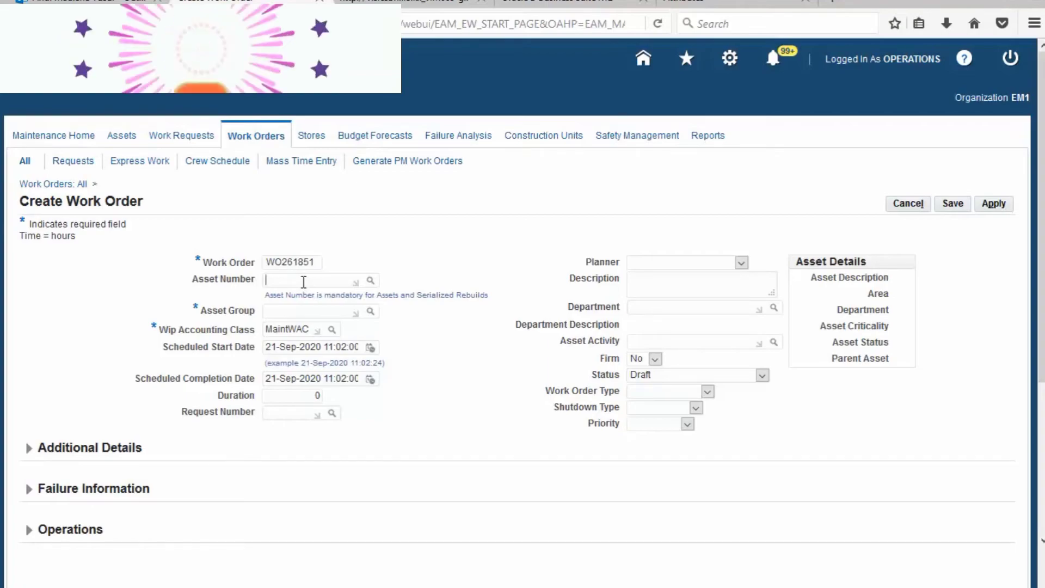
type("t")
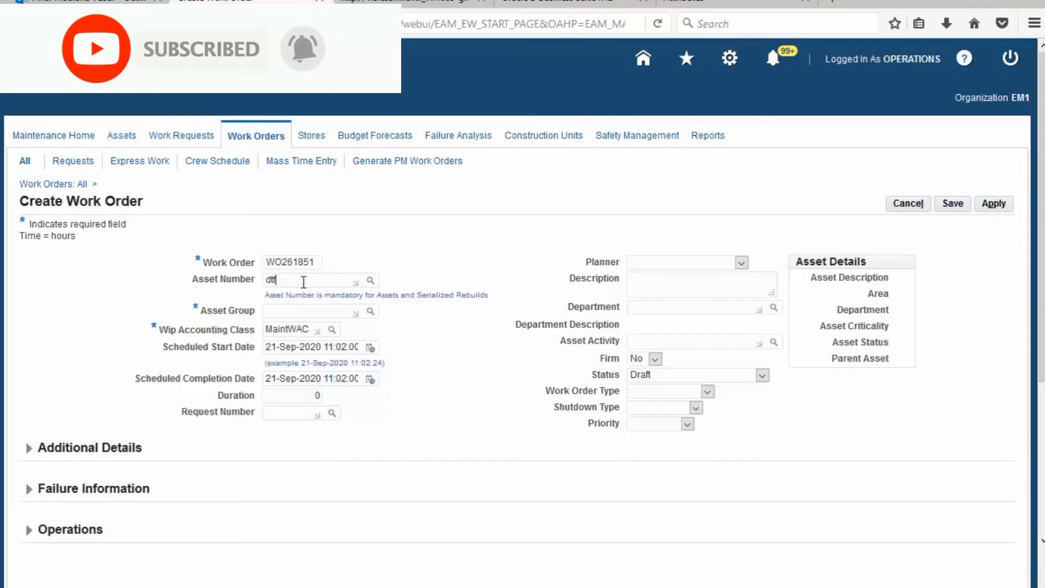
key("Tab")
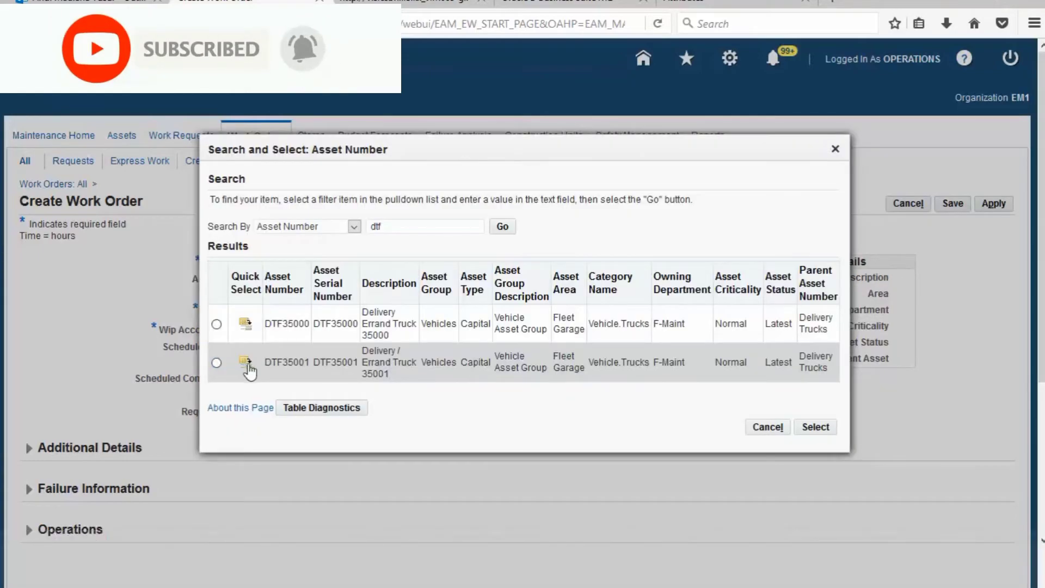
left_click(246, 363)
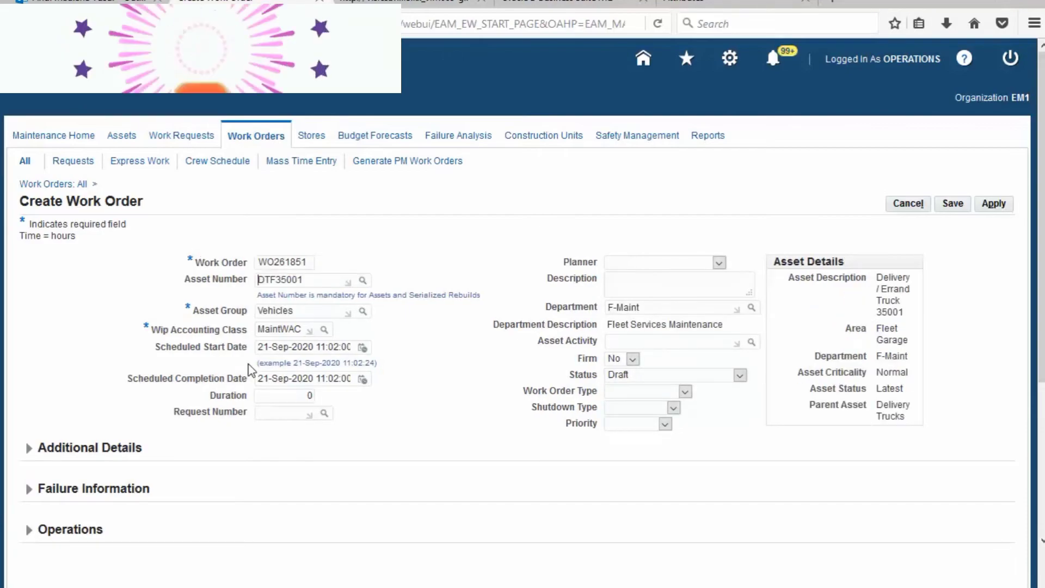
Step: Set the asset activity to Oil Change and save work order WO261851
left_click(710, 345)
type("o")
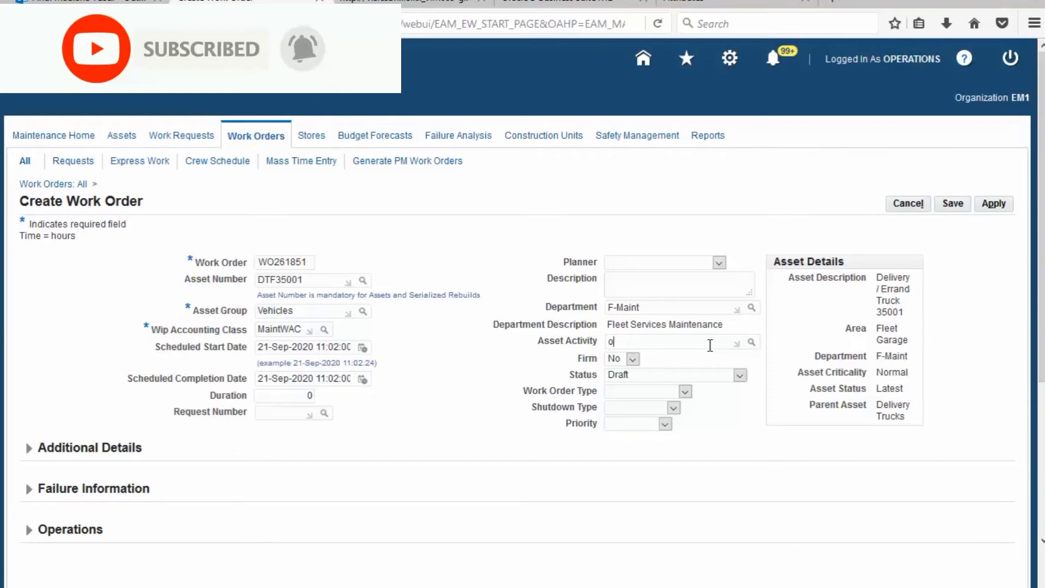
type("i")
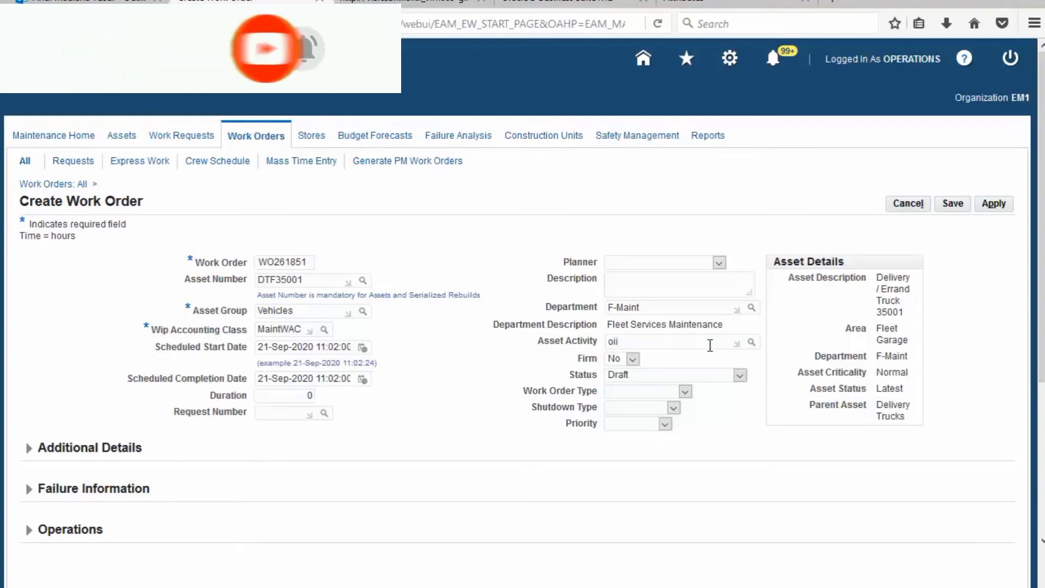
type("l")
key("Tab")
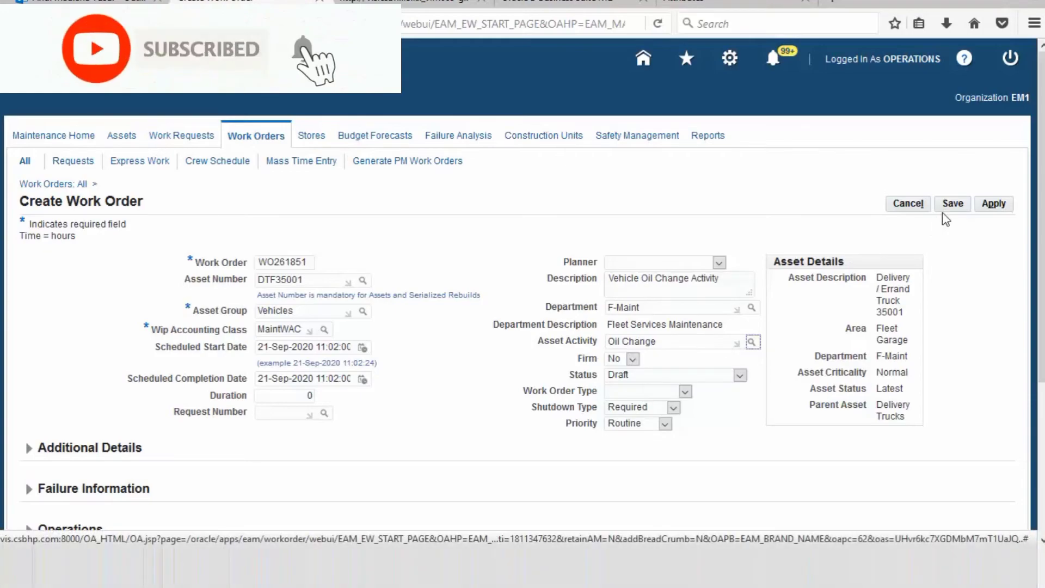
left_click(947, 208)
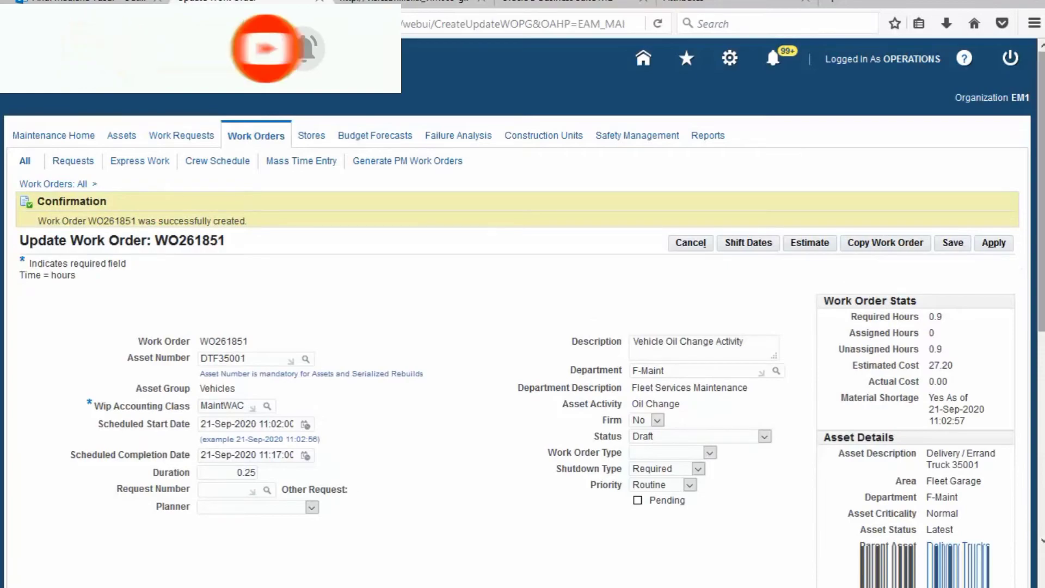
scroll(827, 355, "down", 3)
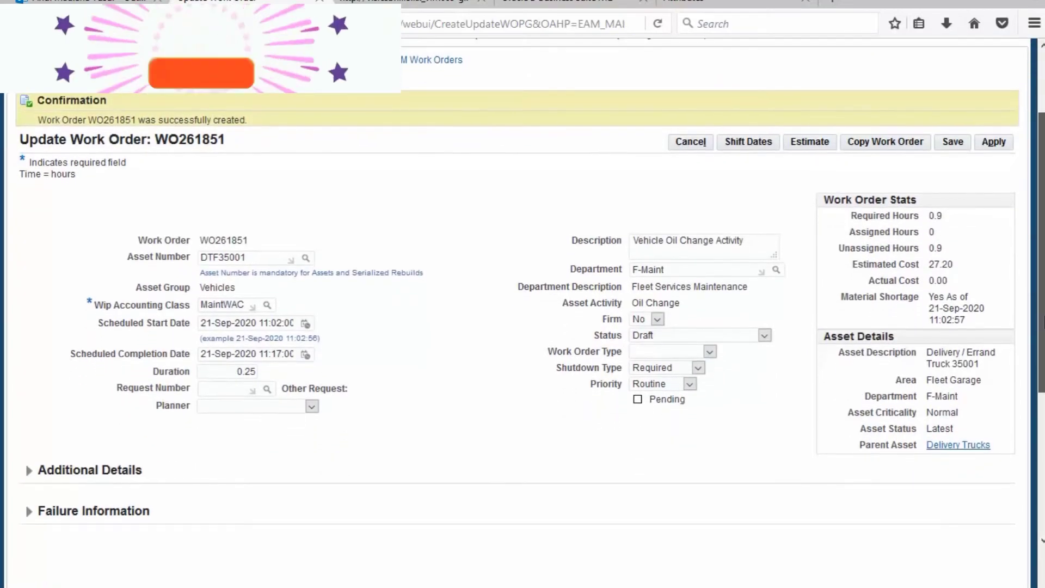
Step: Change work order WO261851's status to Released and save it, leaving it pending approval
left_click(764, 322)
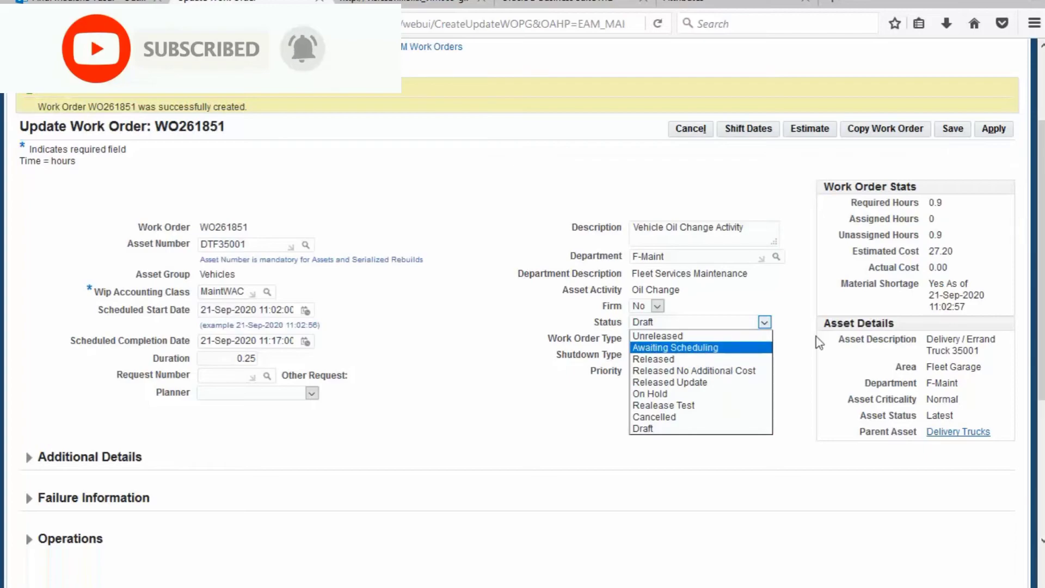
left_click(754, 359)
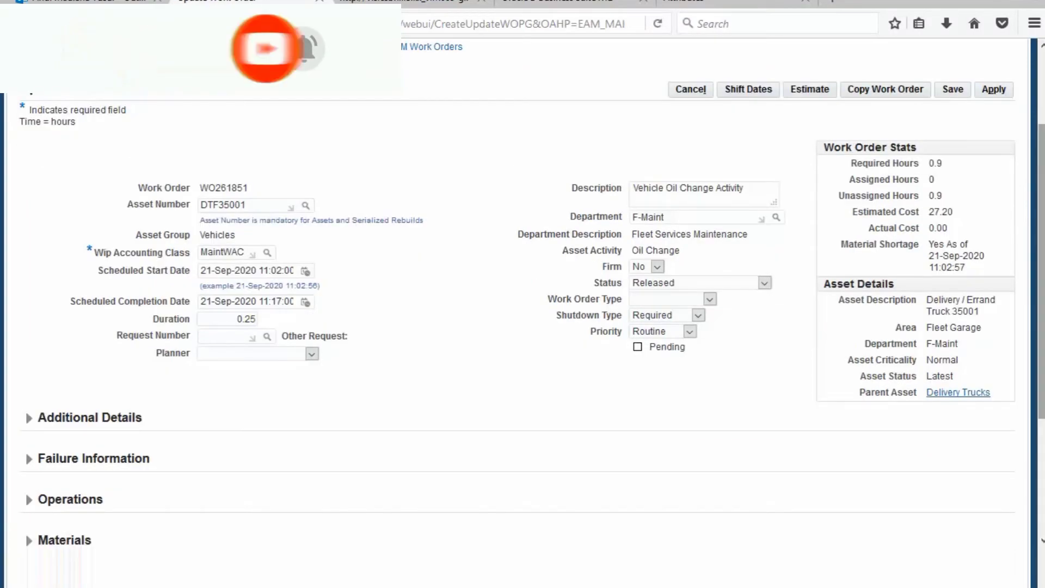
scroll(926, 315, "up", 2)
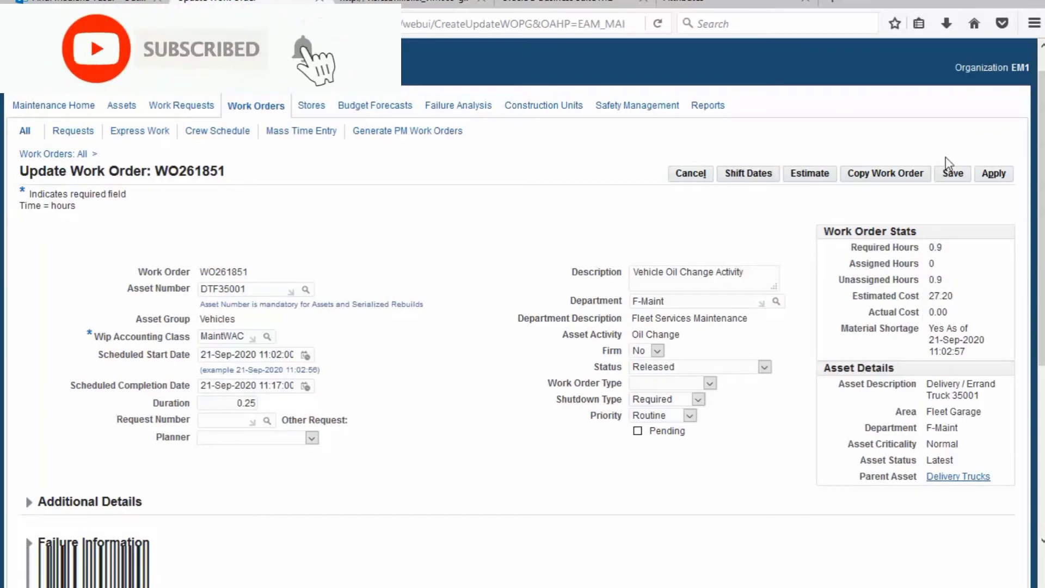
left_click(952, 174)
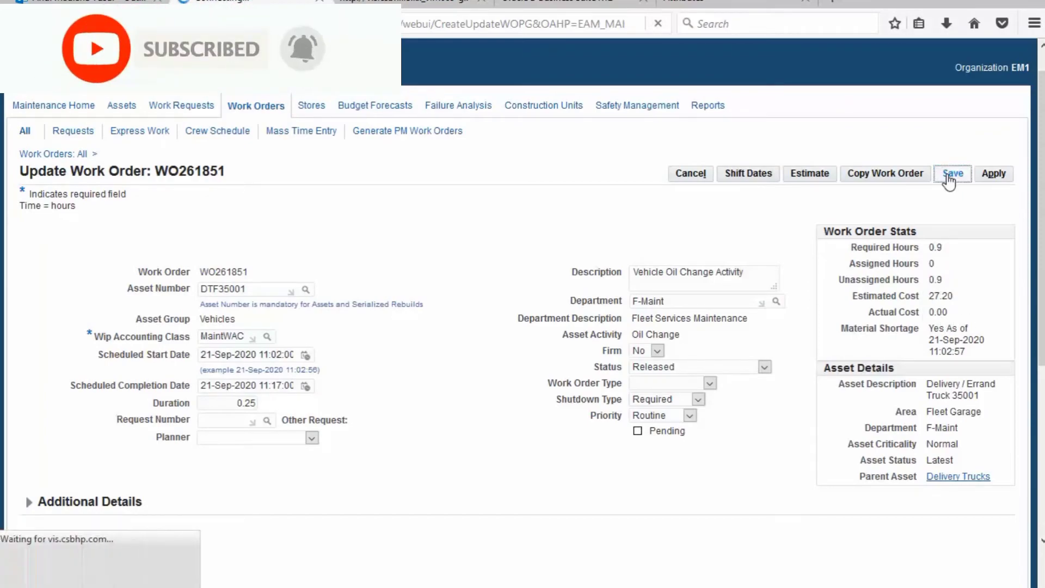
left_click(953, 243)
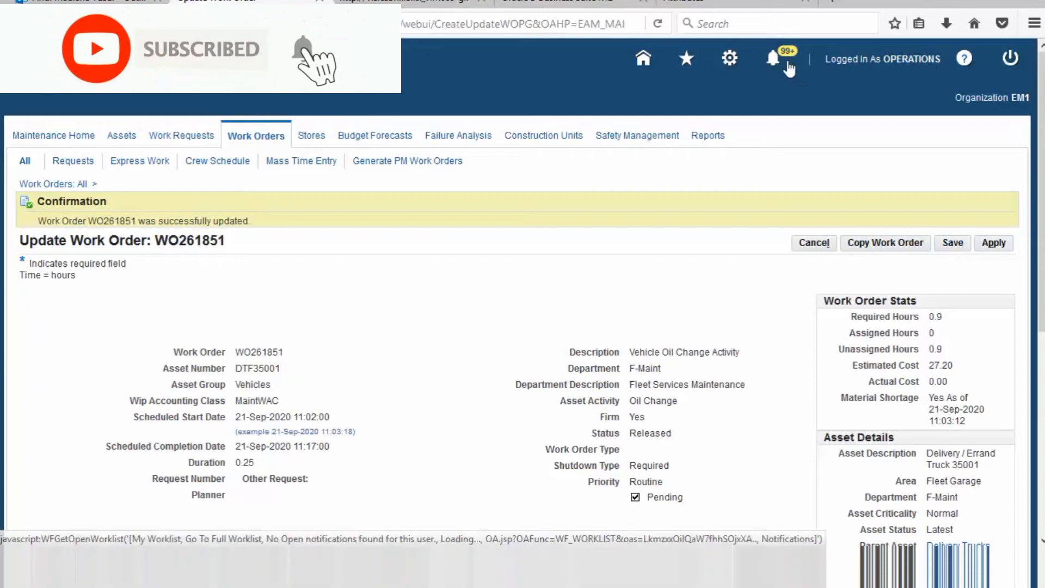
scroll(1041, 191, "down", 1)
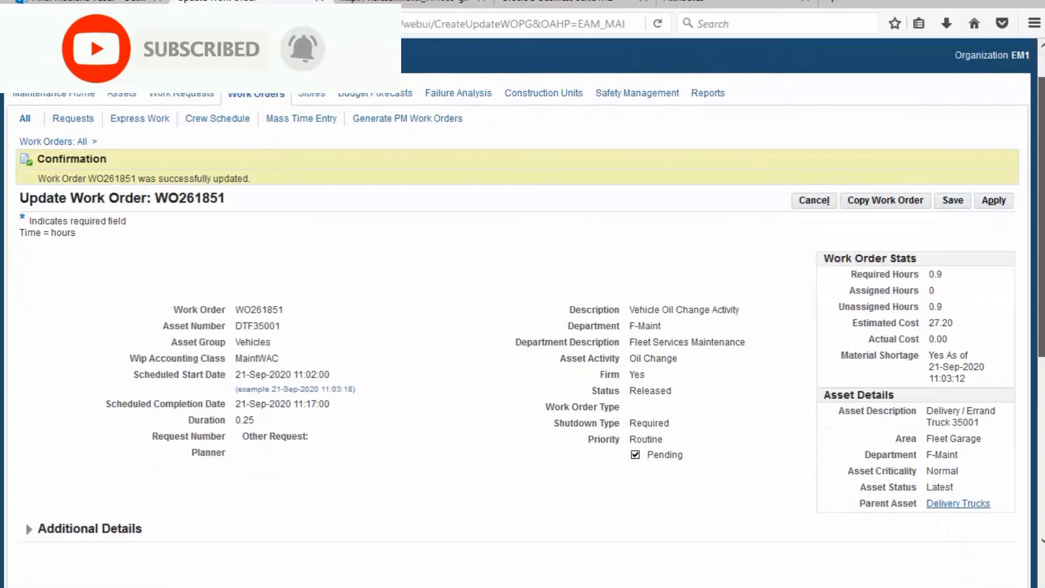
scroll(1041, 191, "up", 1)
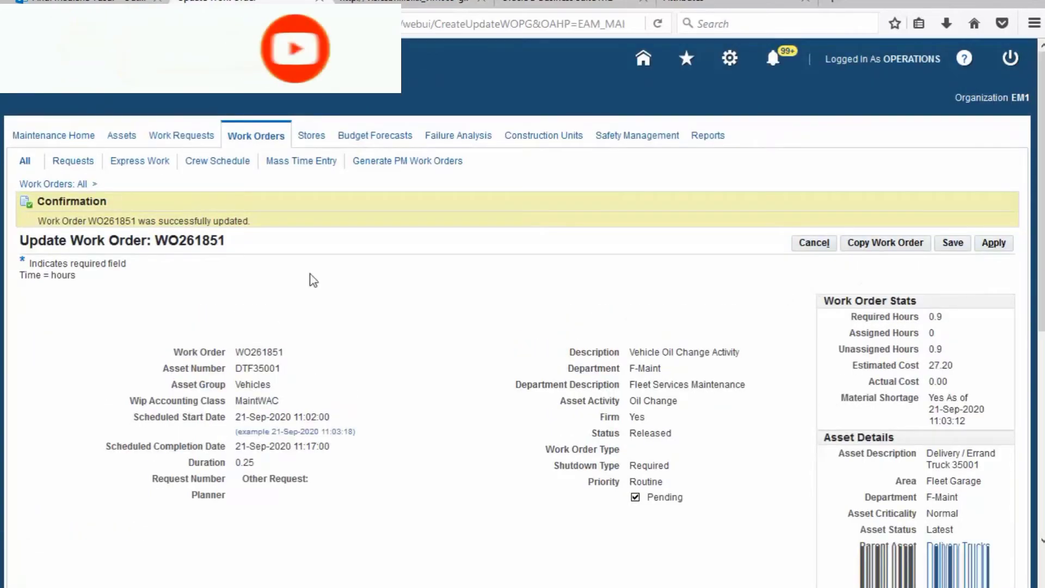
left_click_drag(169, 247, 156, 243)
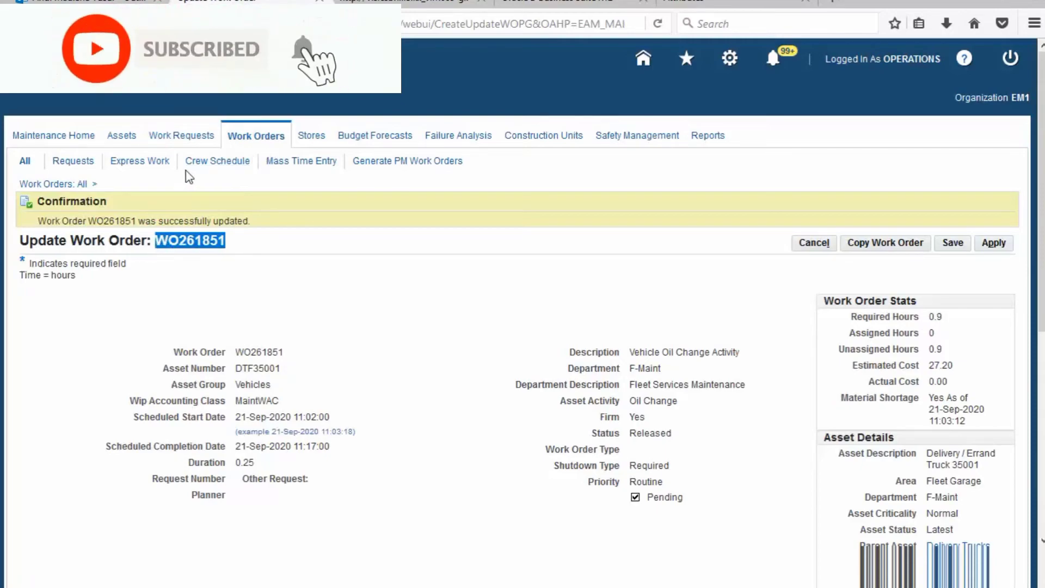
Step: Search for work order WO261851 and open its details page
left_click(269, 139)
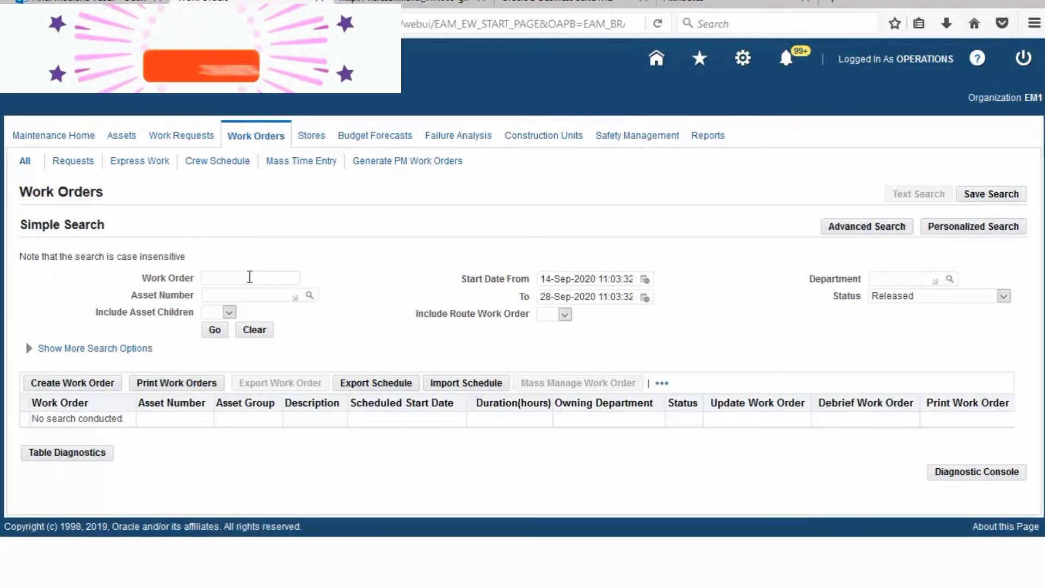
type("WO261851")
left_click(210, 333)
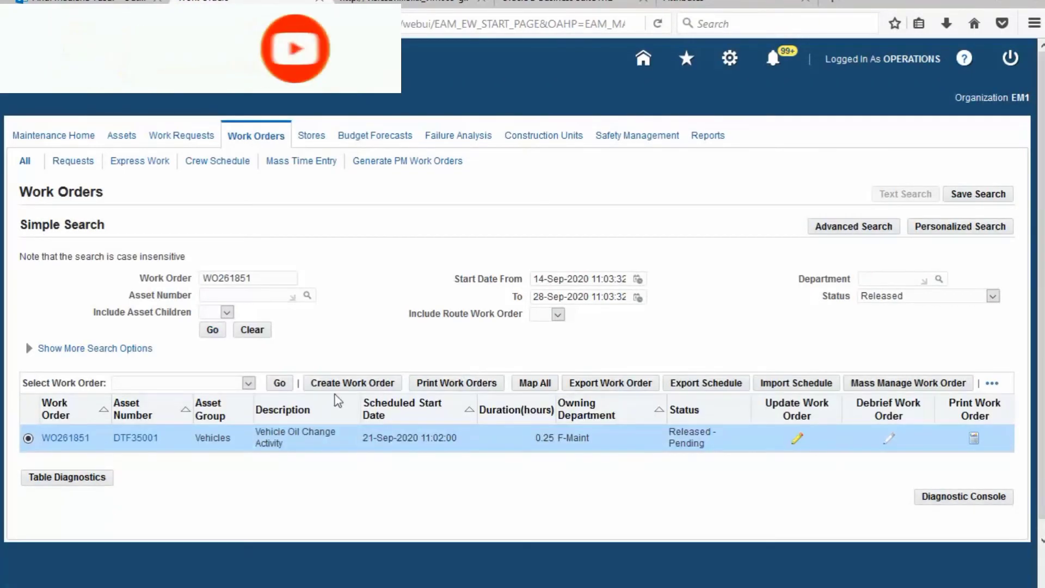
left_click(74, 445)
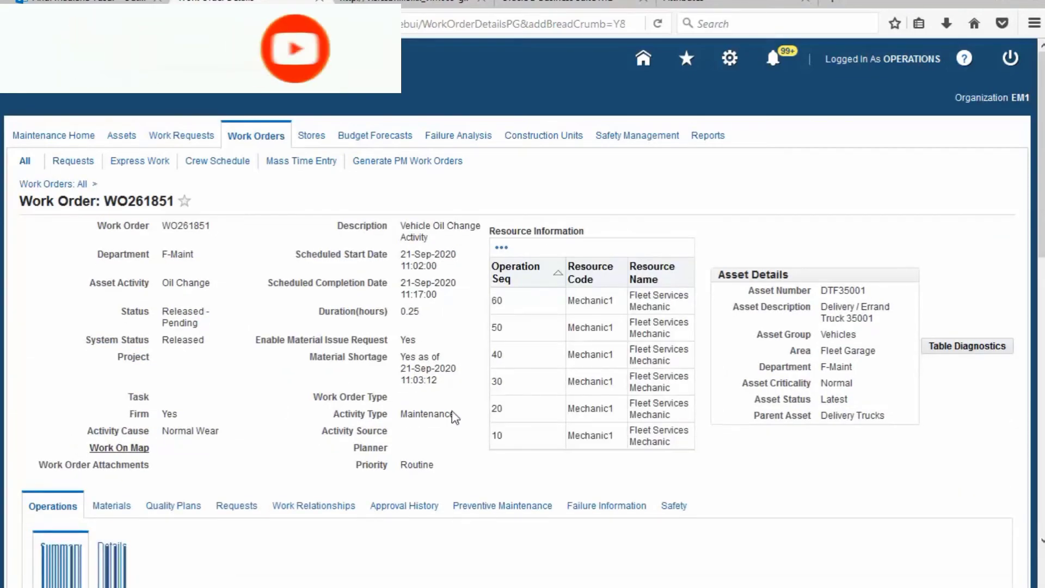
Step: View WO261851's Approval History showing the Work Order Release Approval workflow
scroll(1018, 224, "down", 3)
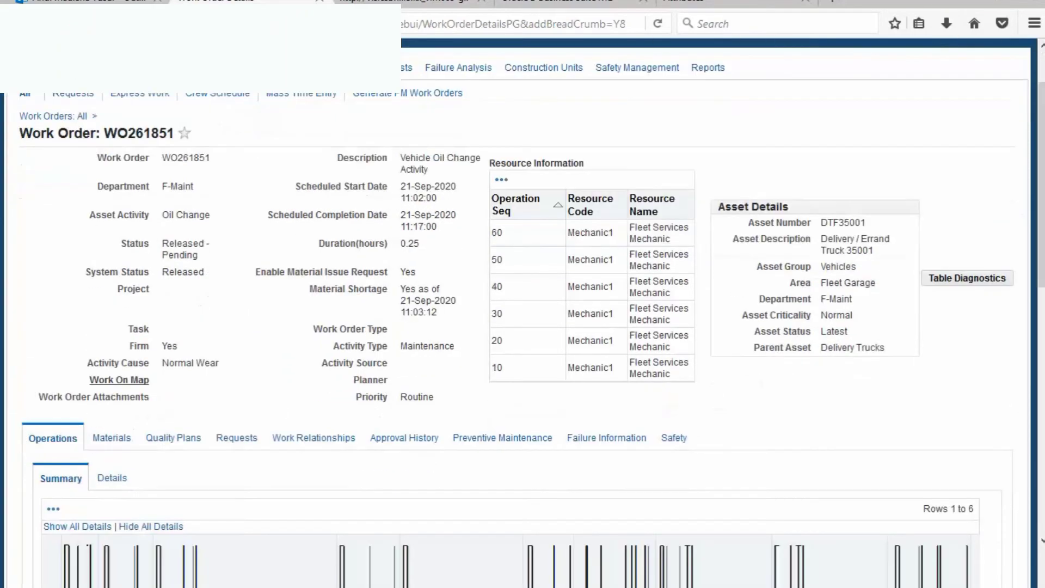
left_click(397, 442)
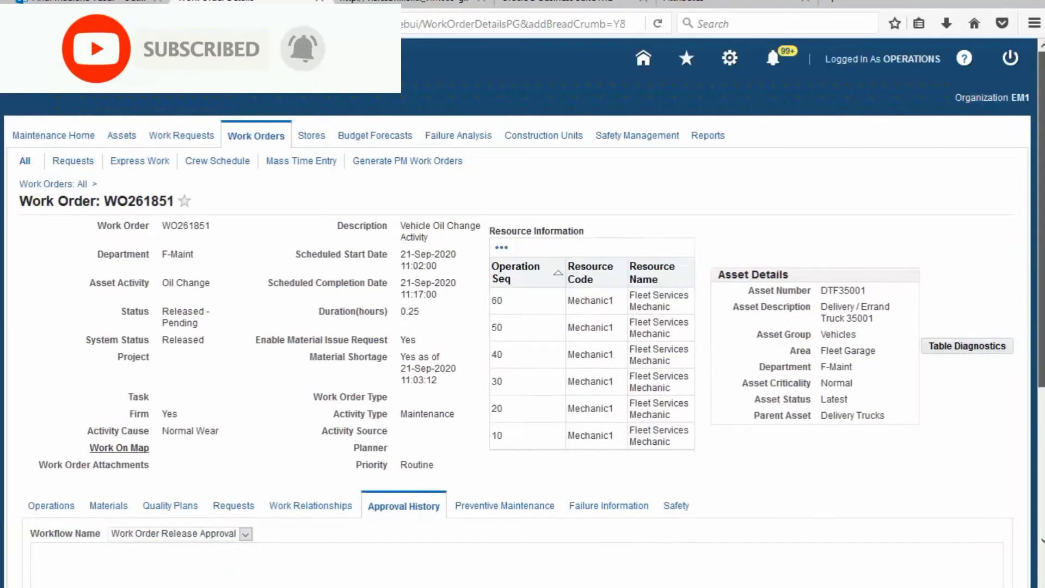
scroll(789, 466, "down", 2)
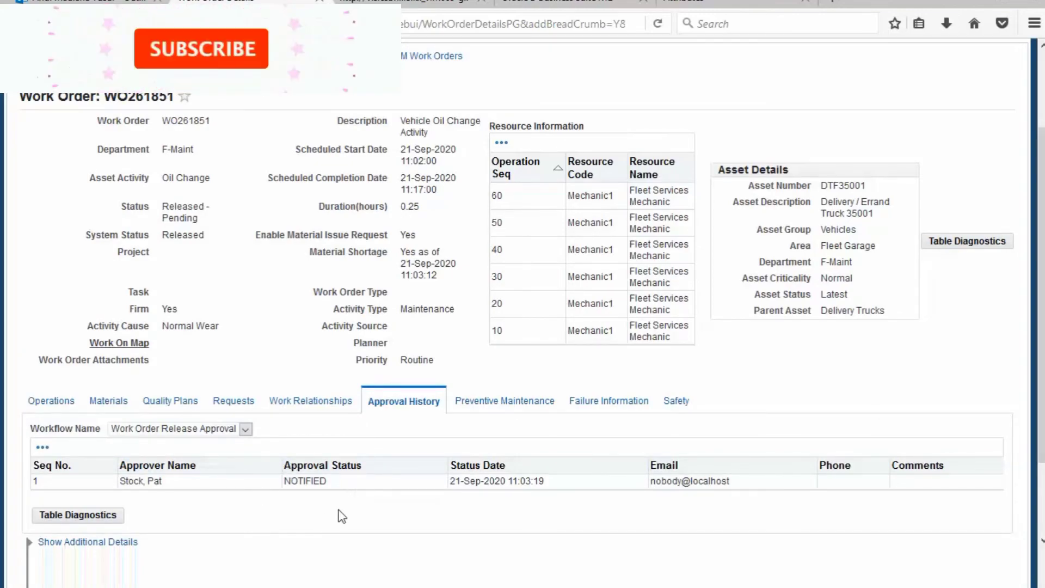
scroll(1040, 190, "up", 3)
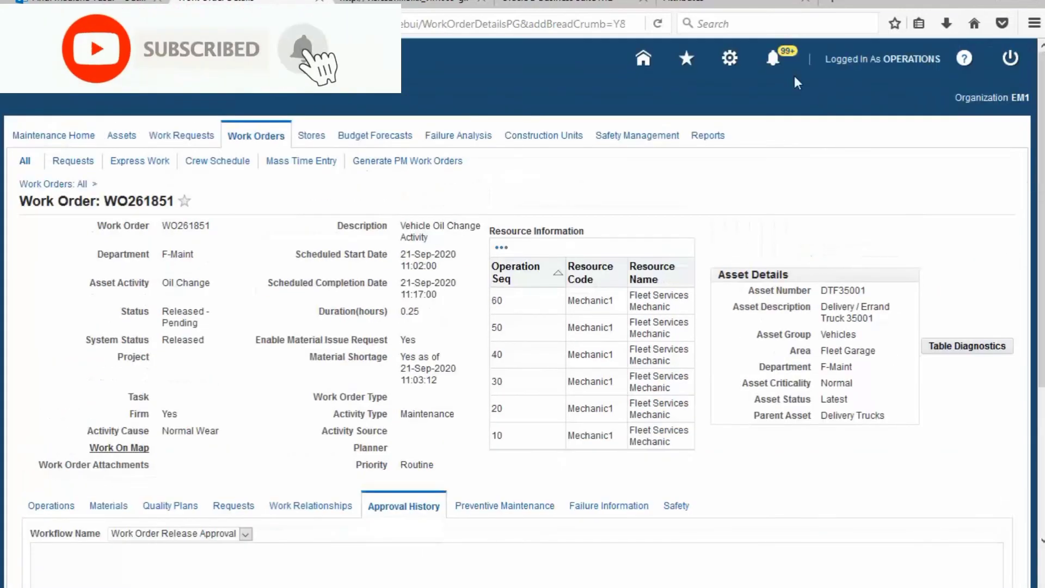
Step: Open the WO261851 release approval notification from the worklist in a new tab
left_click(775, 65)
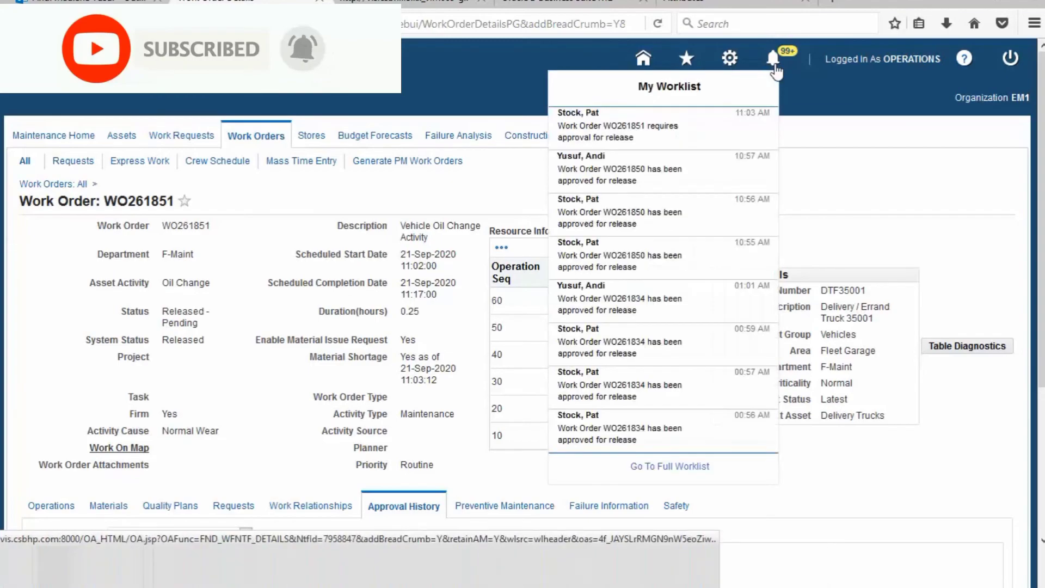
right_click(677, 144)
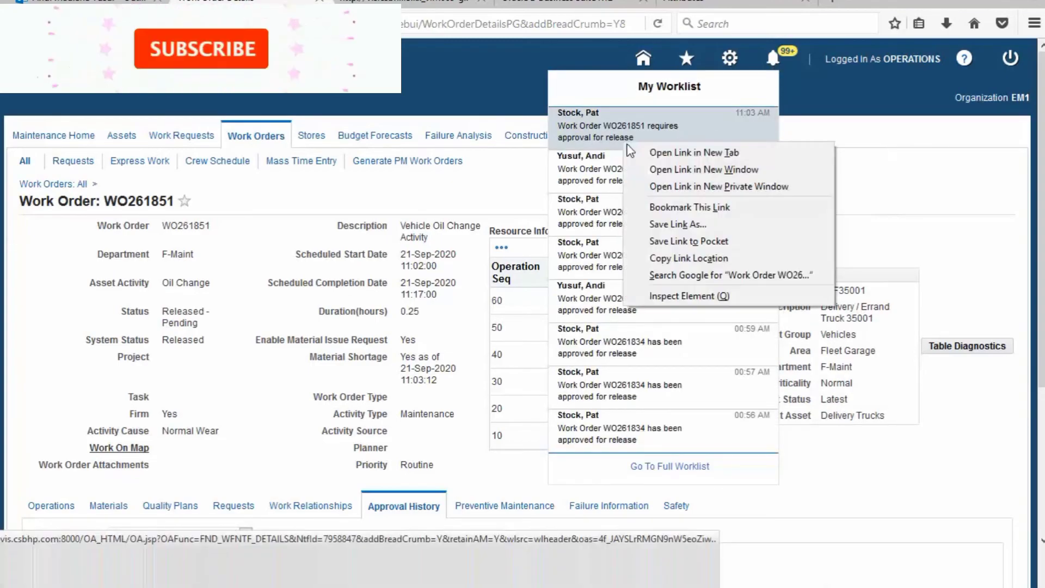
left_click(629, 151)
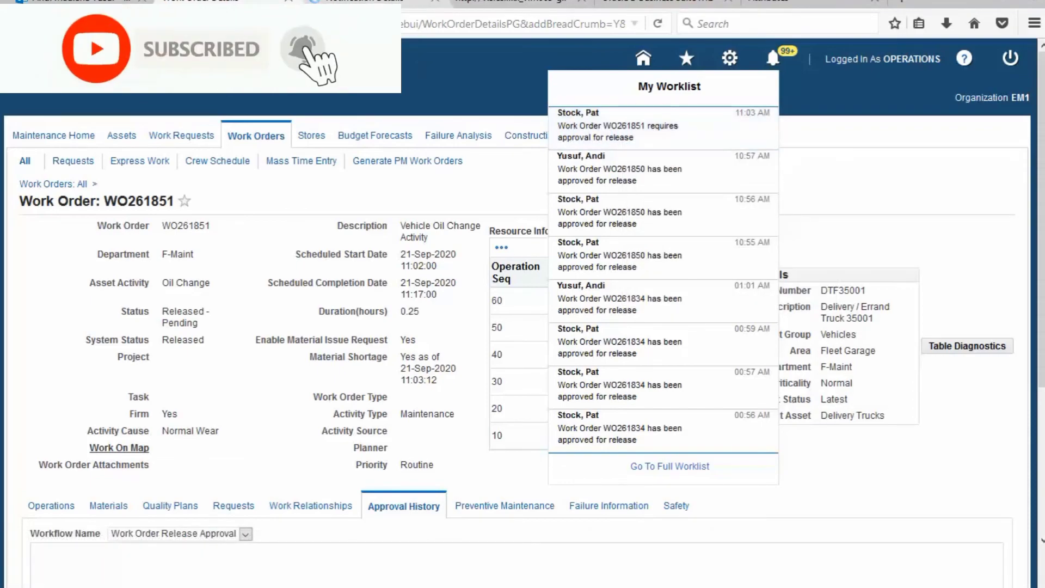
left_click(413, 2)
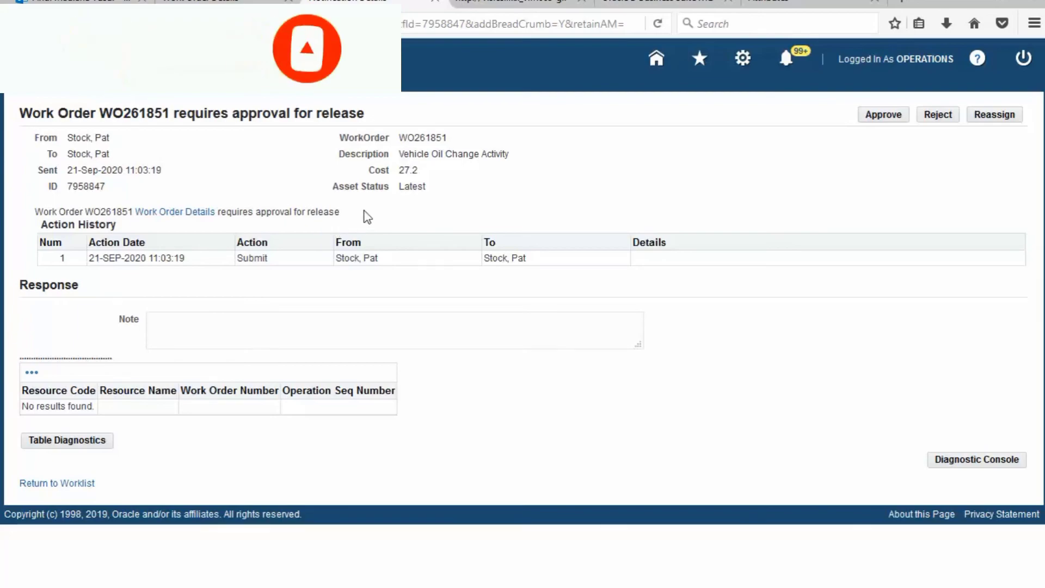
Step: Approve the release of WO261851 and return to the work order page
left_click(879, 118)
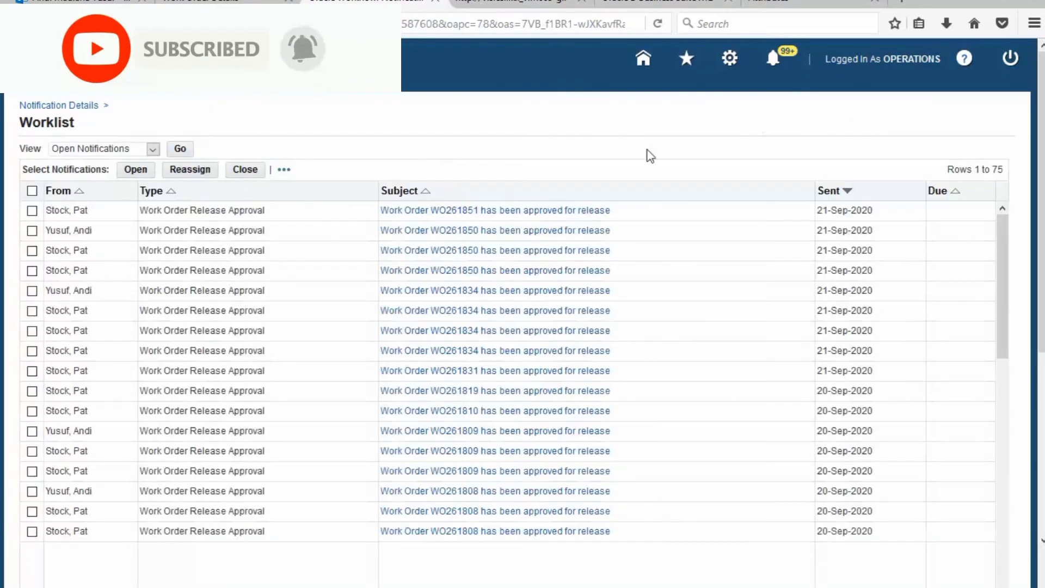
left_click(436, 3)
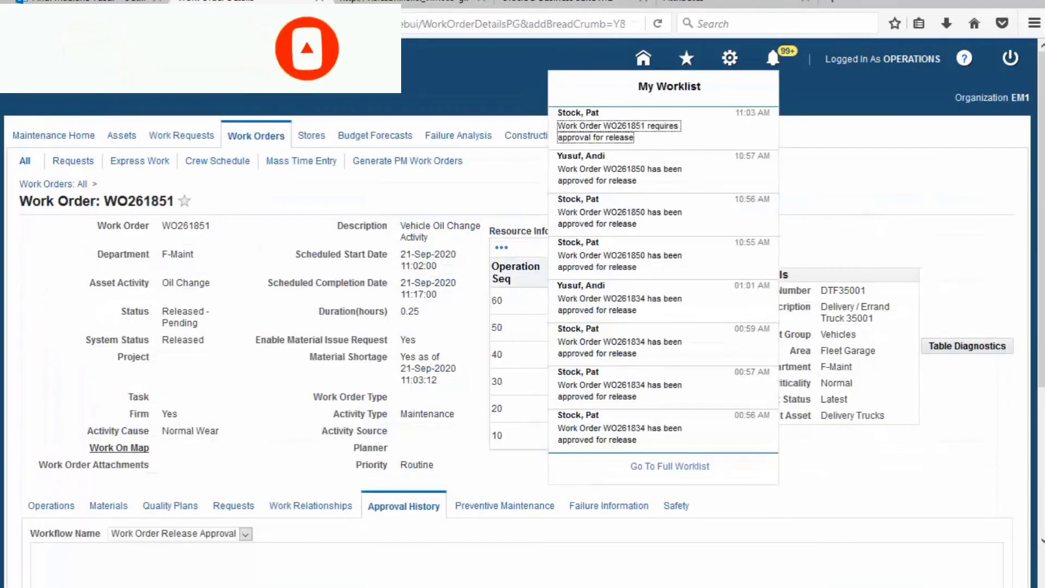
left_click(395, 192)
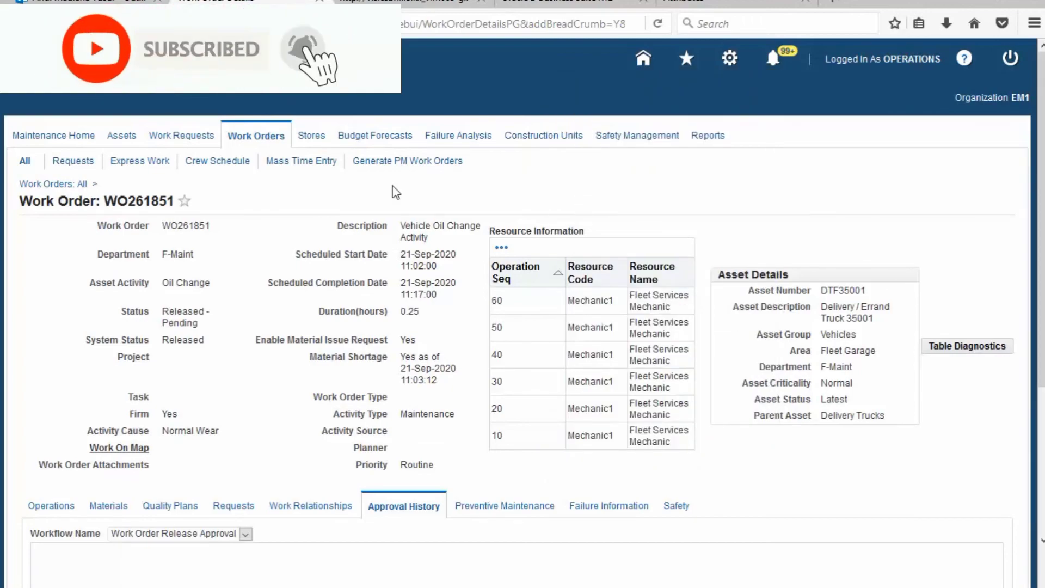
Step: Search again for work order WO261851 and open its details
left_click(254, 144)
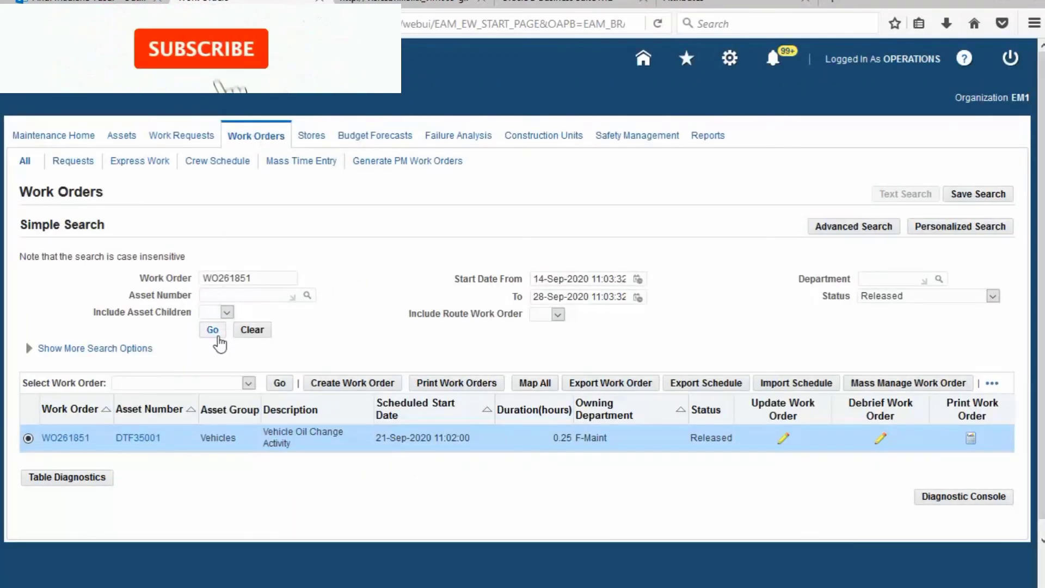
left_click(216, 331)
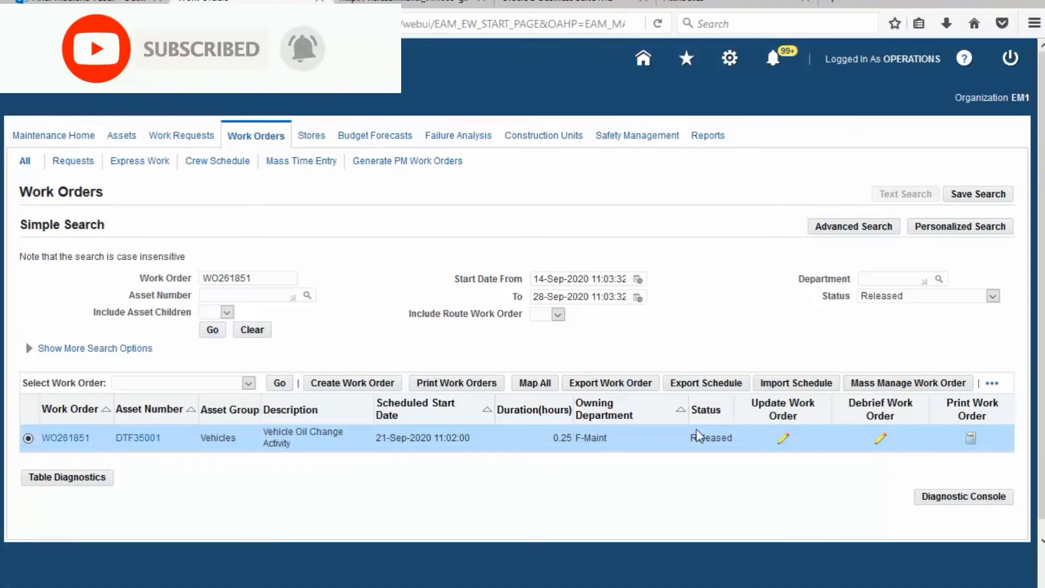
left_click(66, 440)
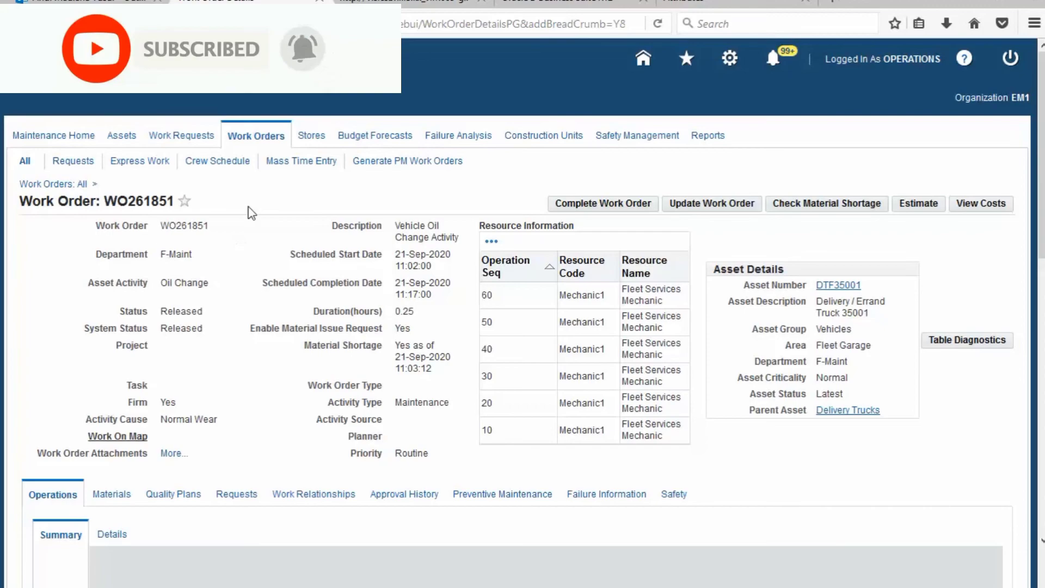
Step: Check that WO261851's Approval History now records APPROVE status
left_click(427, 496)
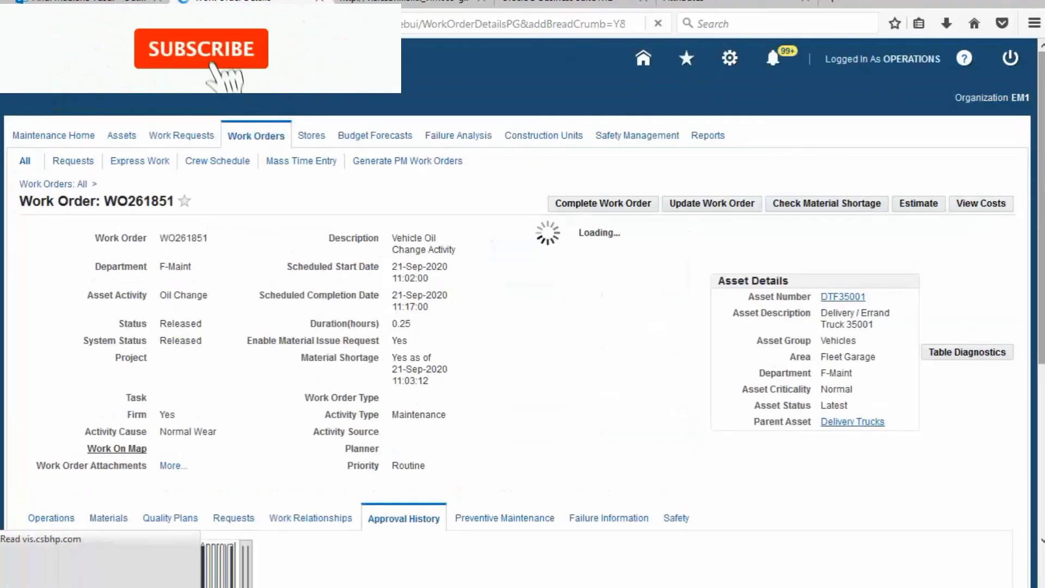
scroll(913, 268, "down", 3)
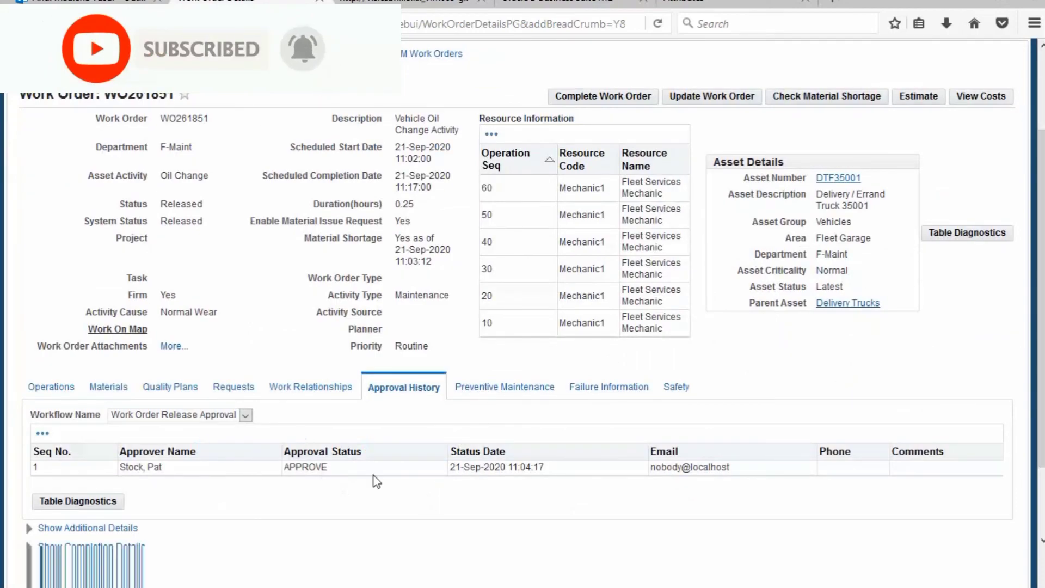
scroll(523, 299, "down", 1)
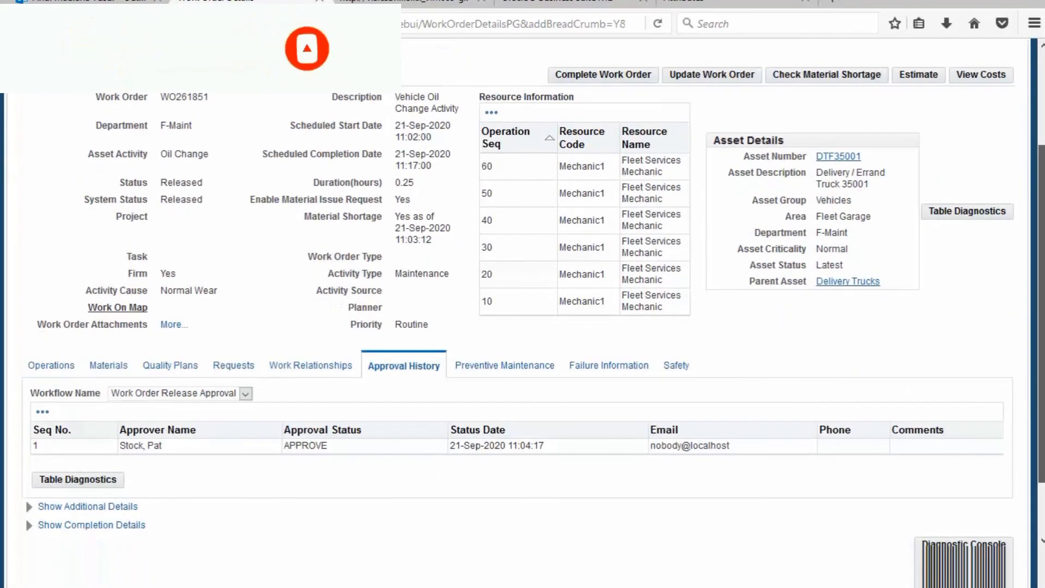
scroll(522, 299, "up", 5)
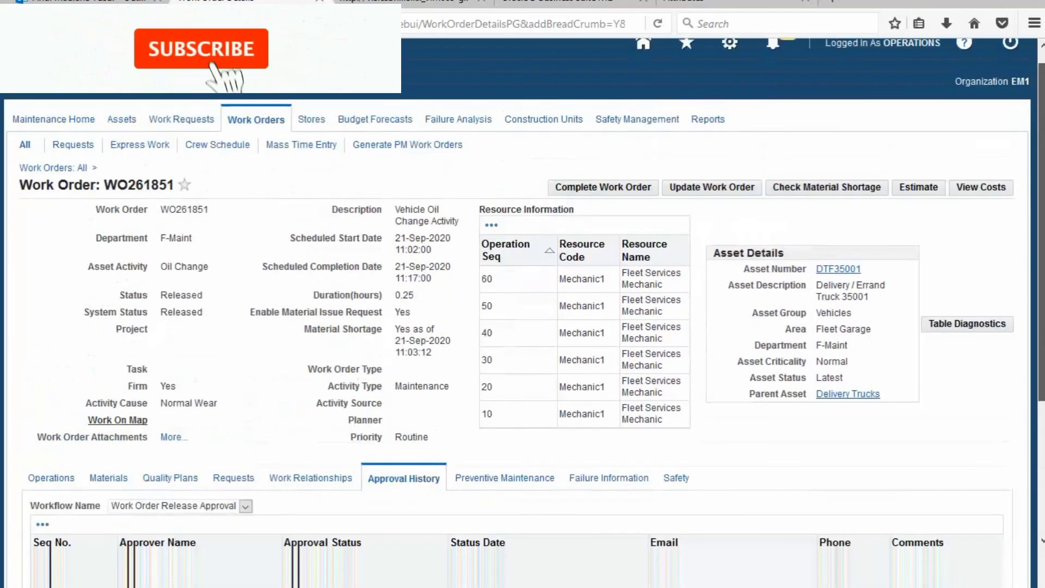